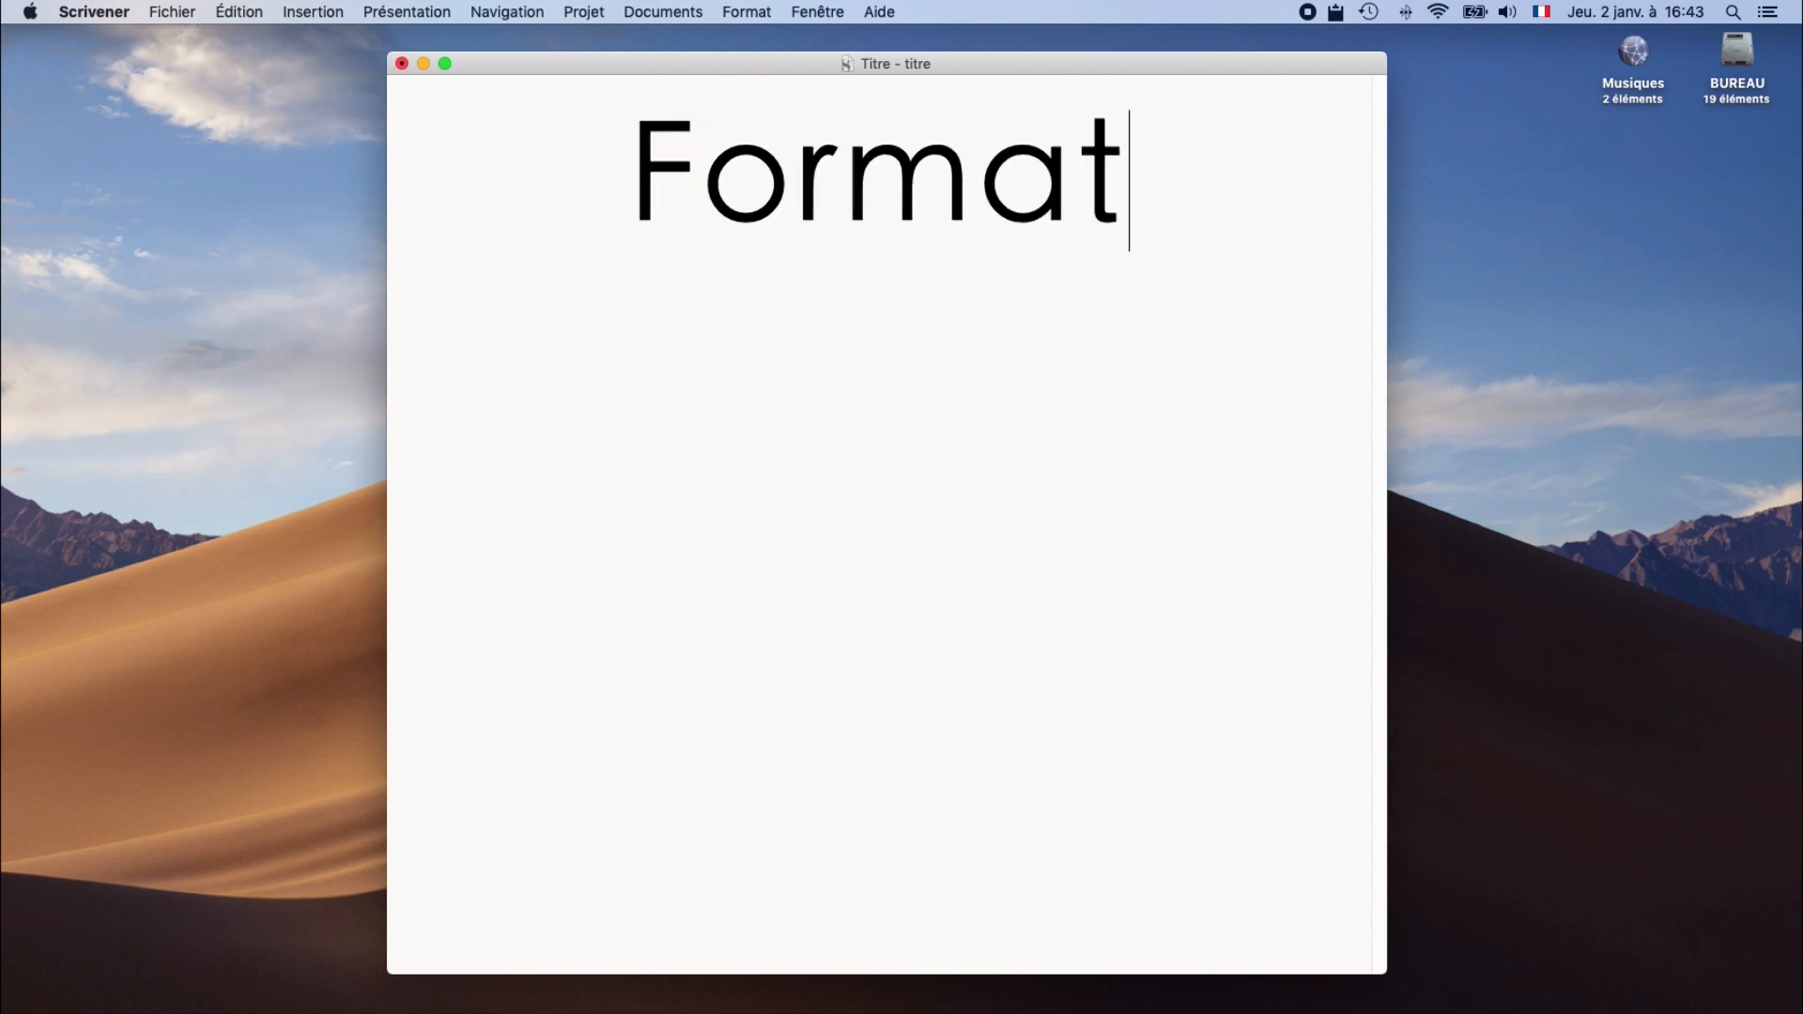
Step: Complete the heading so that it reads "Formatage : définir les types de sections"
text(inir les types)
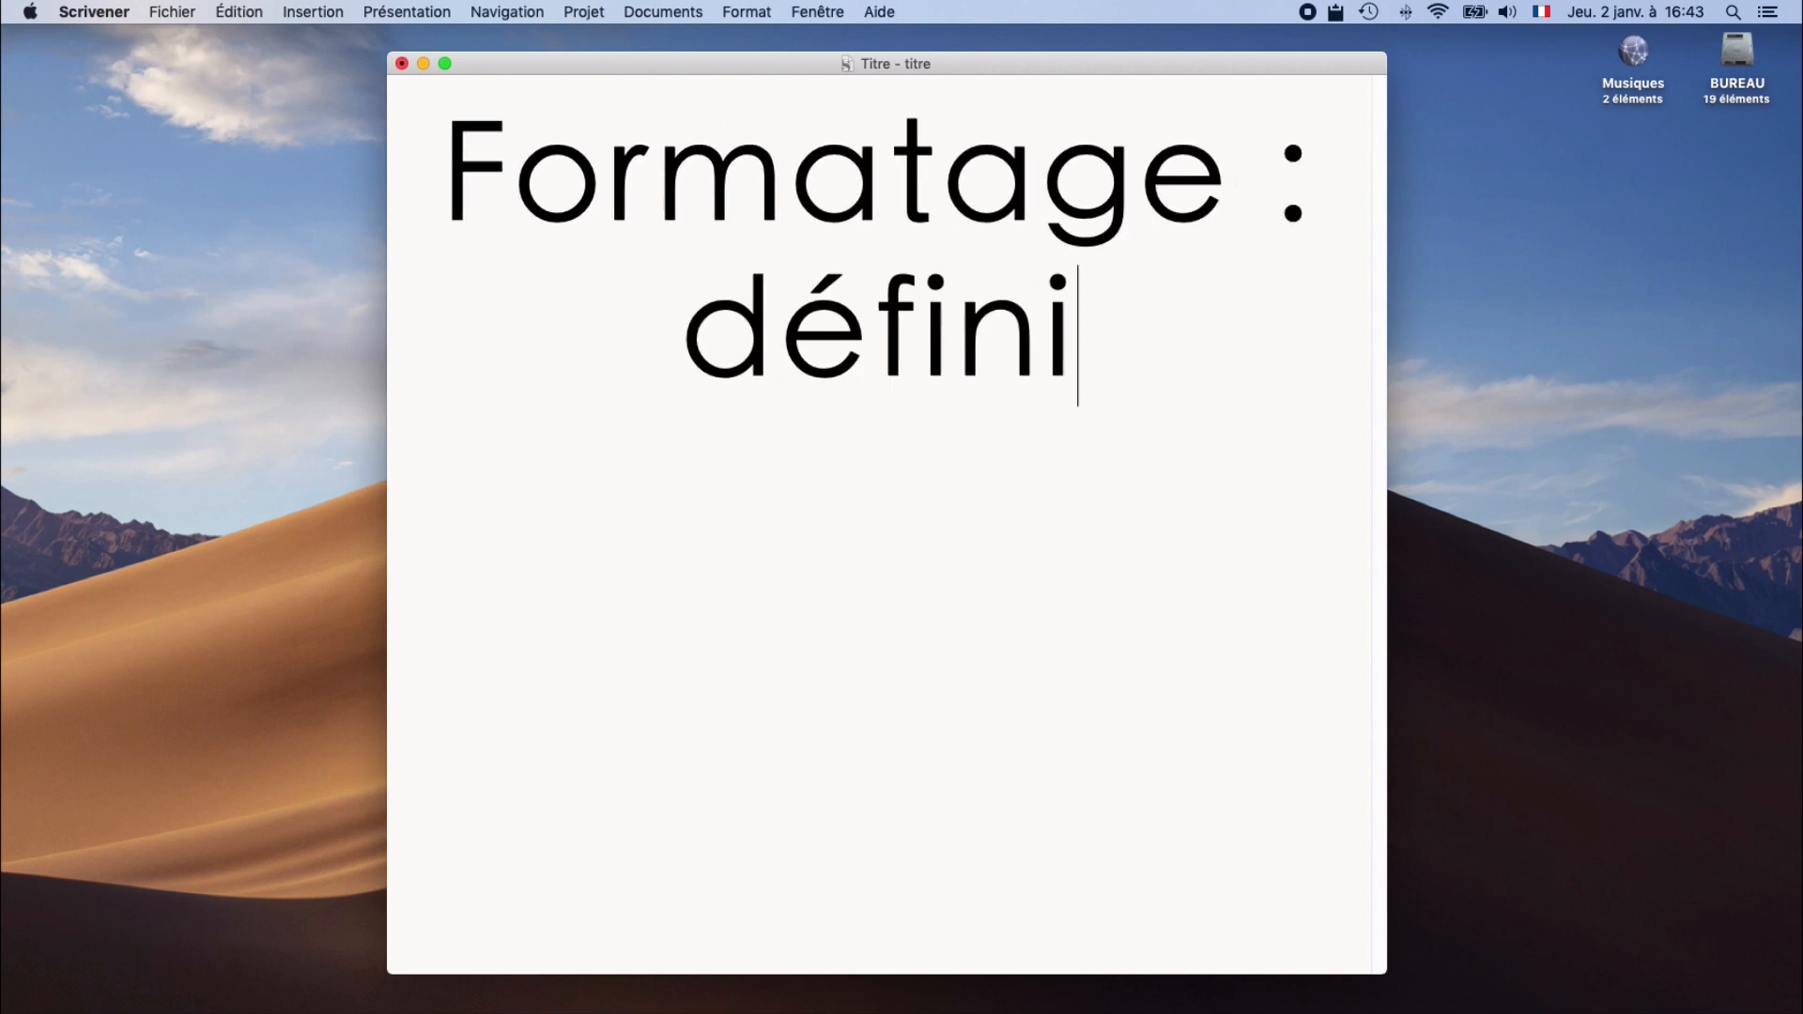
text( de sections)
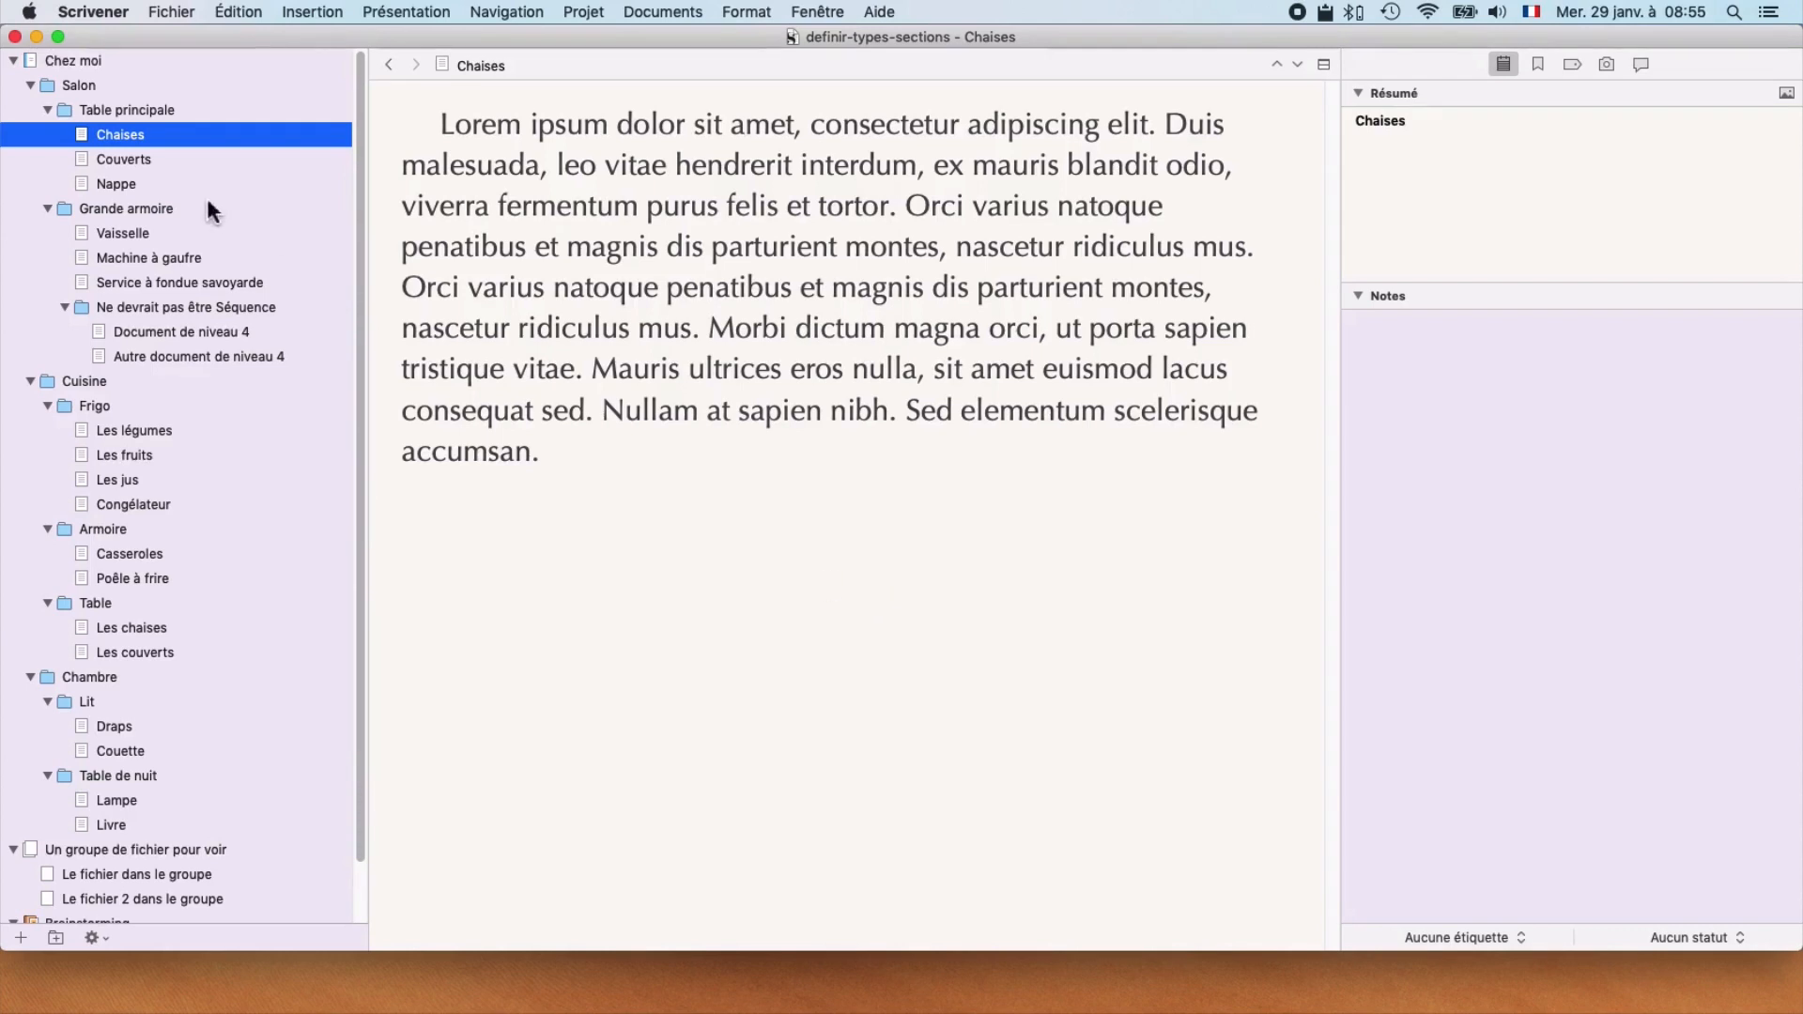
Step: Display the metadata of the Couverts document under Table principale to check its section type
click(161, 162)
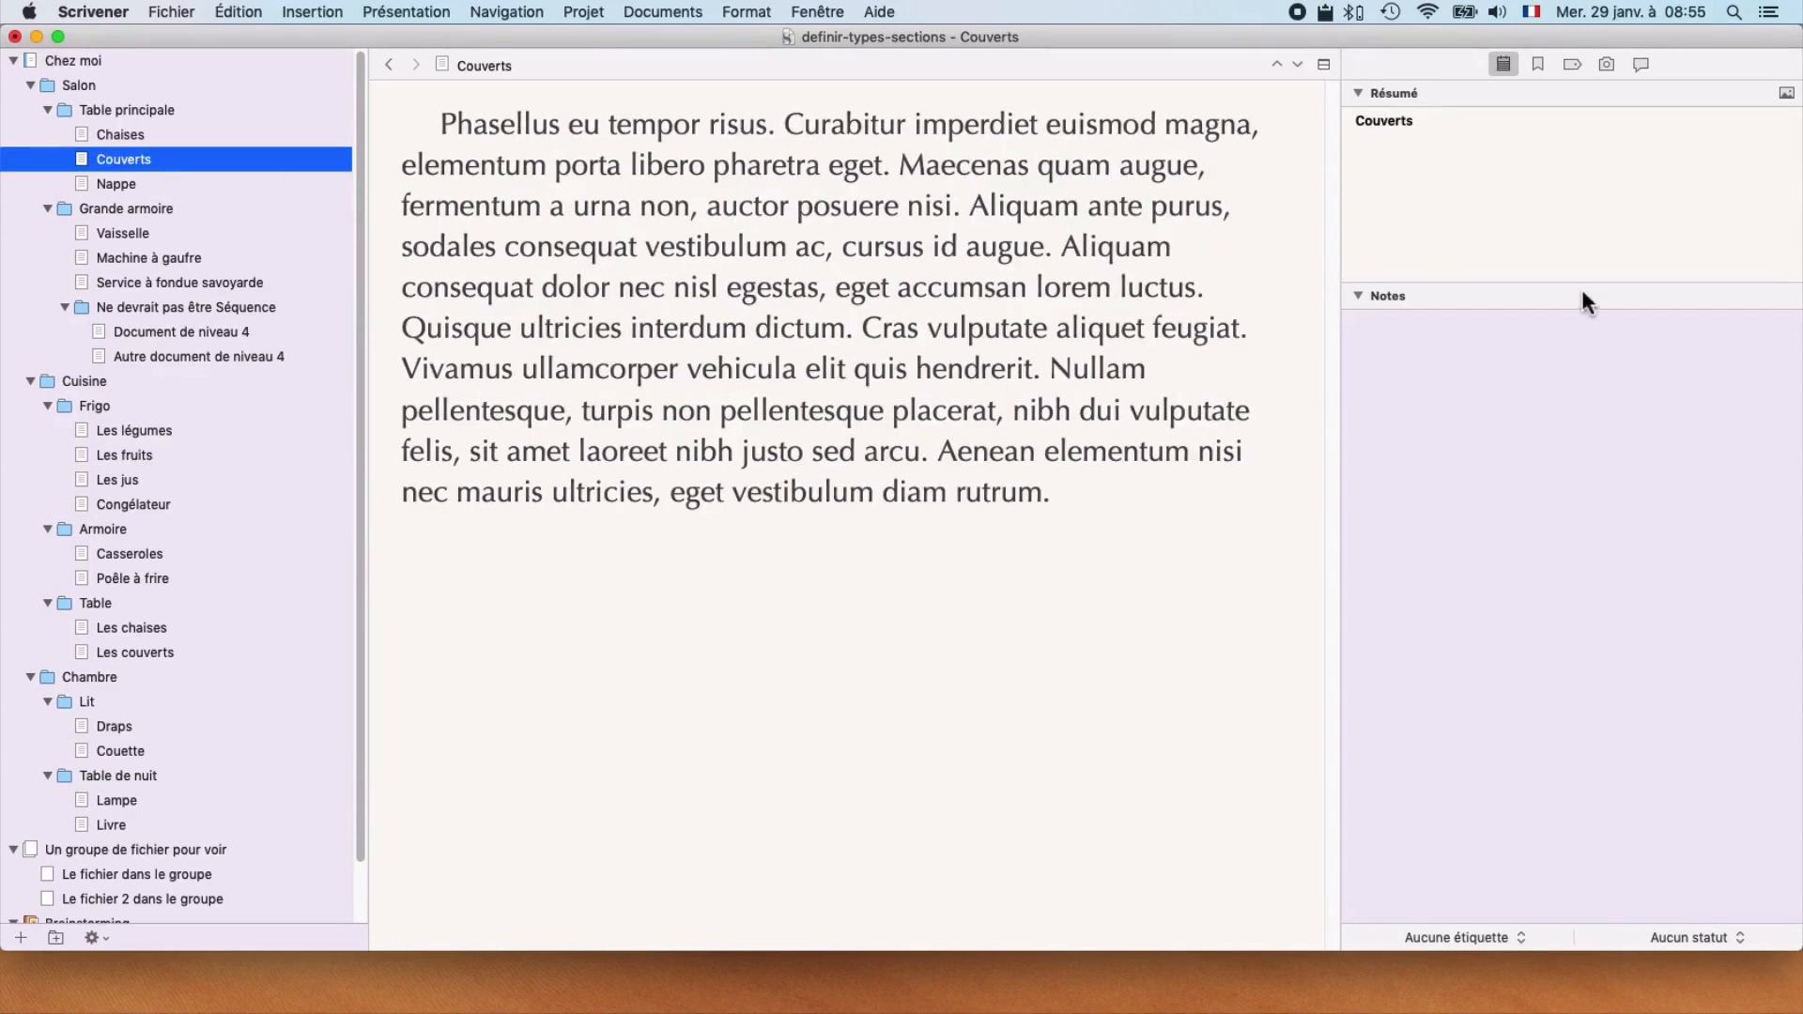
click(1572, 63)
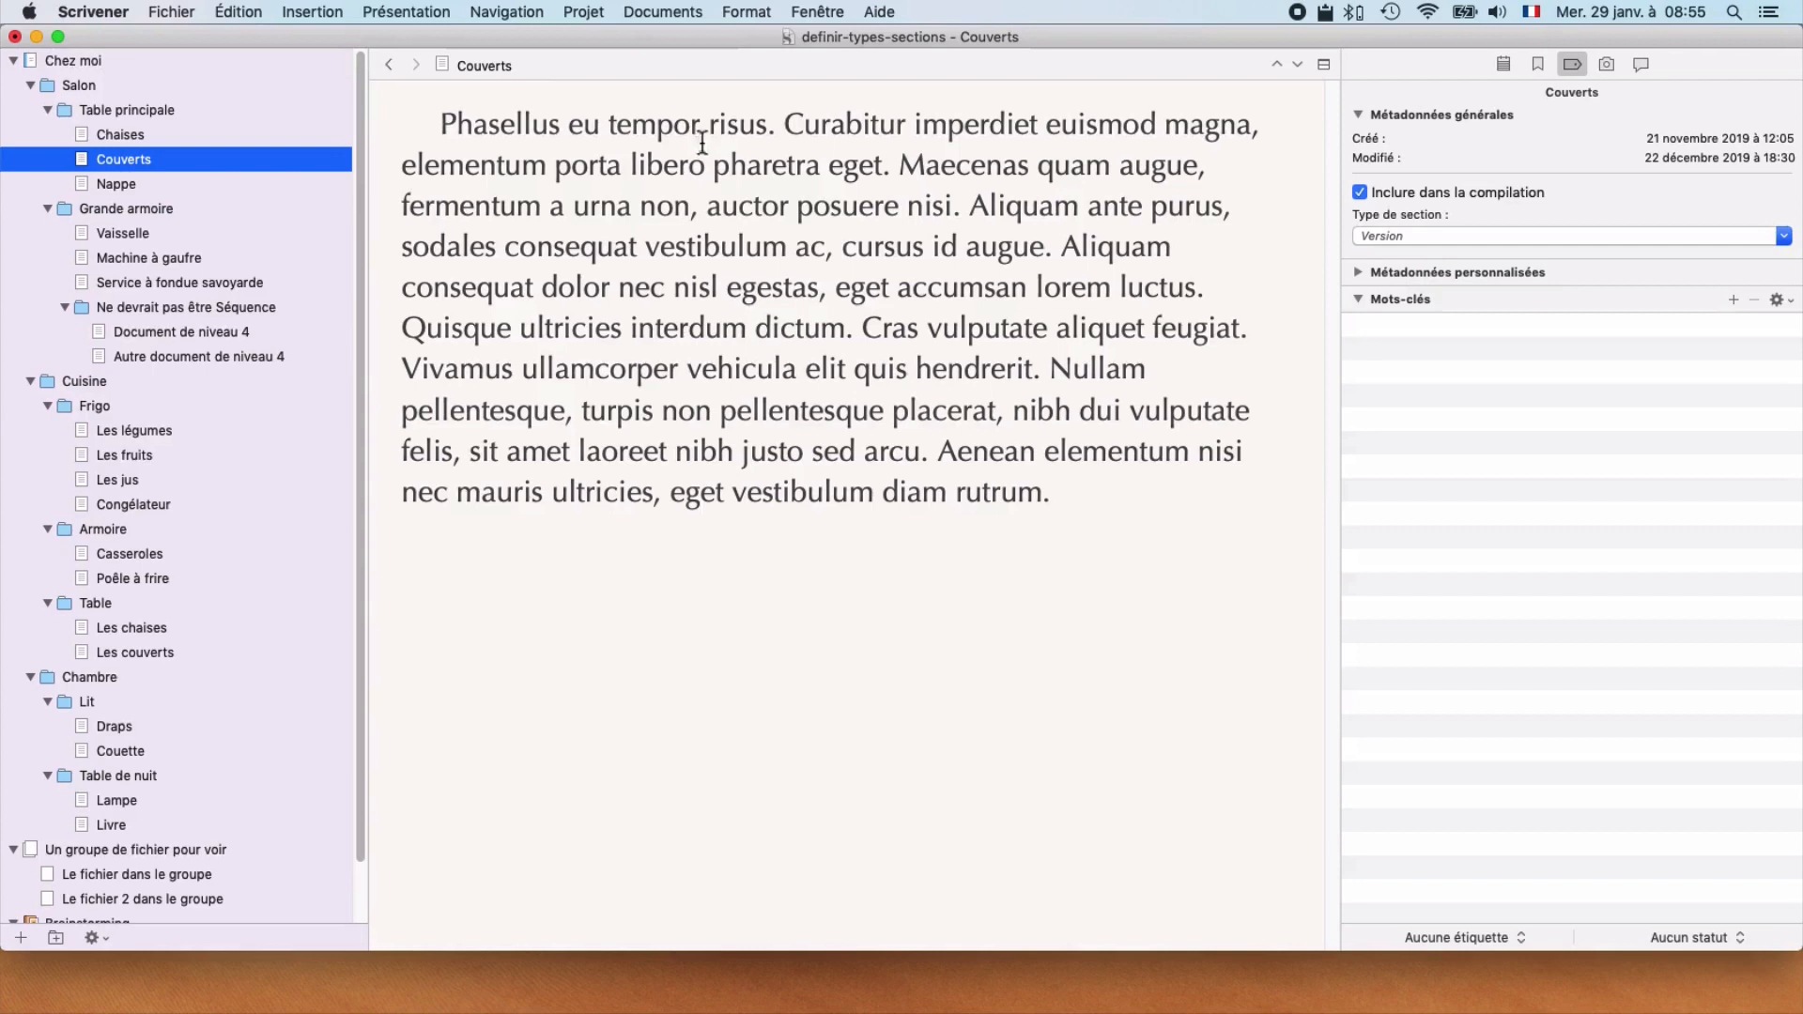
Step: In the project settings' section types, delete En-tête and Groupe and rename the remaining type Chapitre
click(584, 11)
click(603, 113)
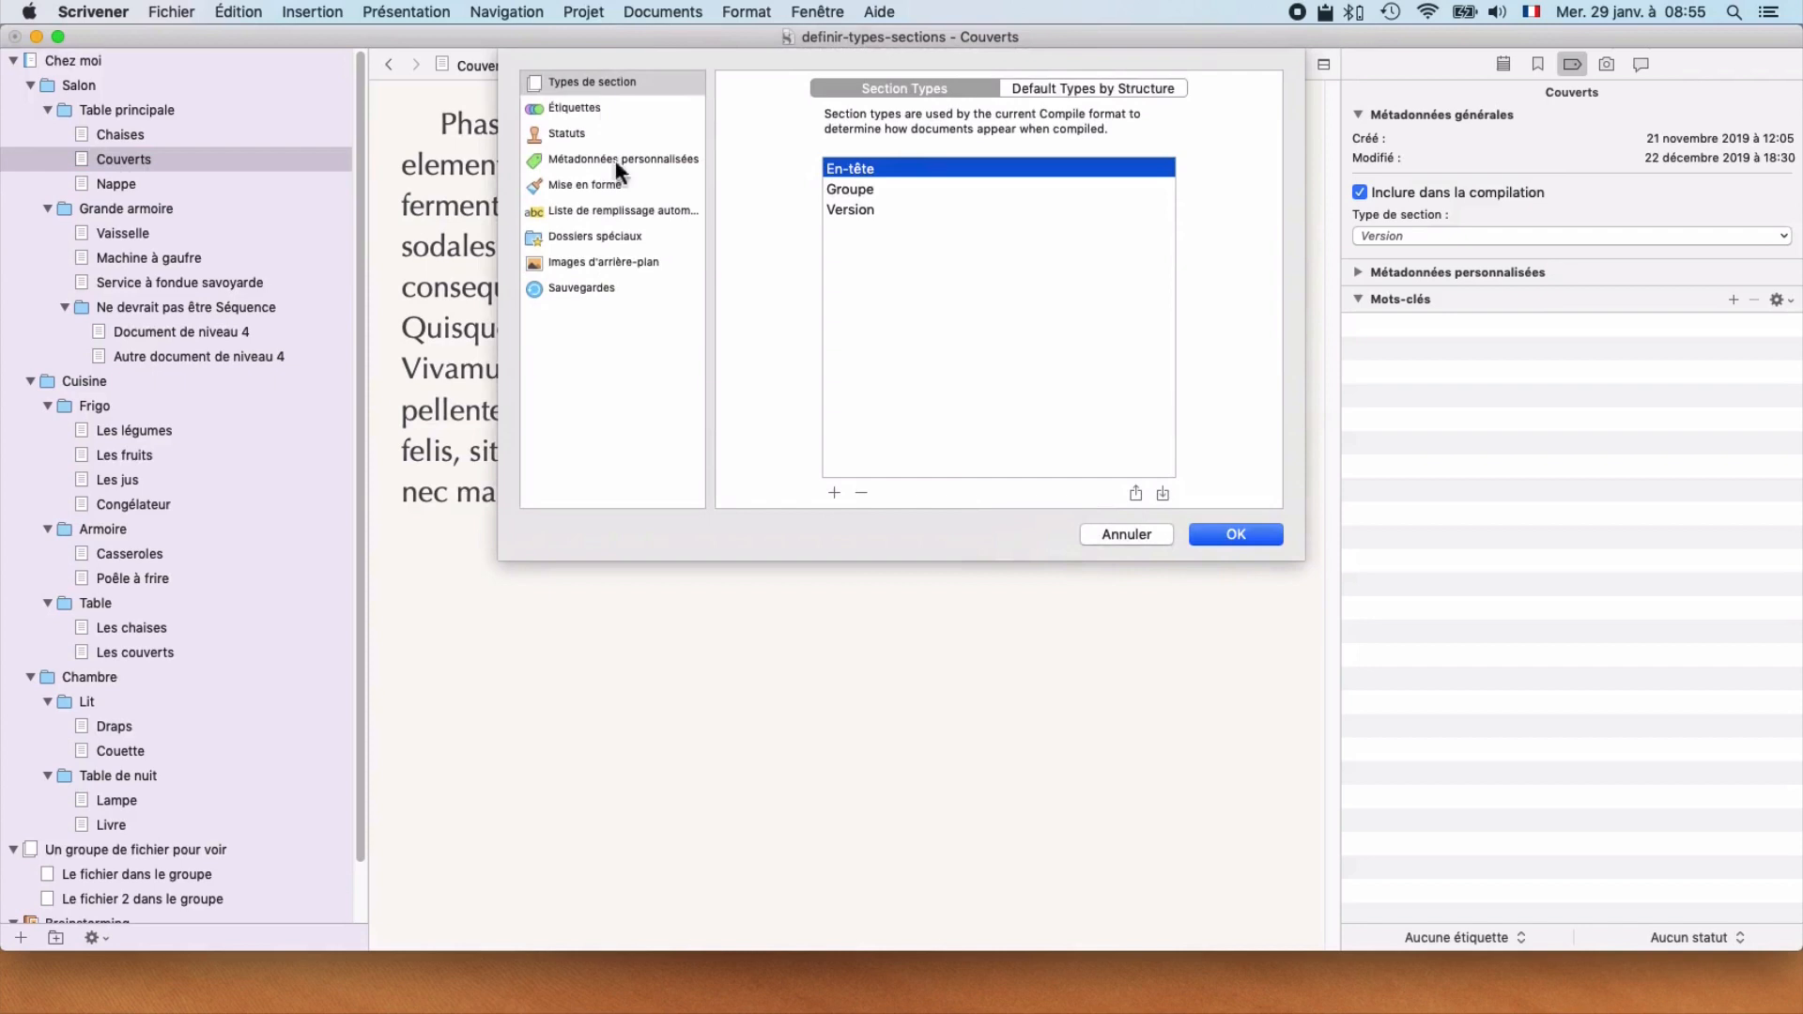
click(588, 82)
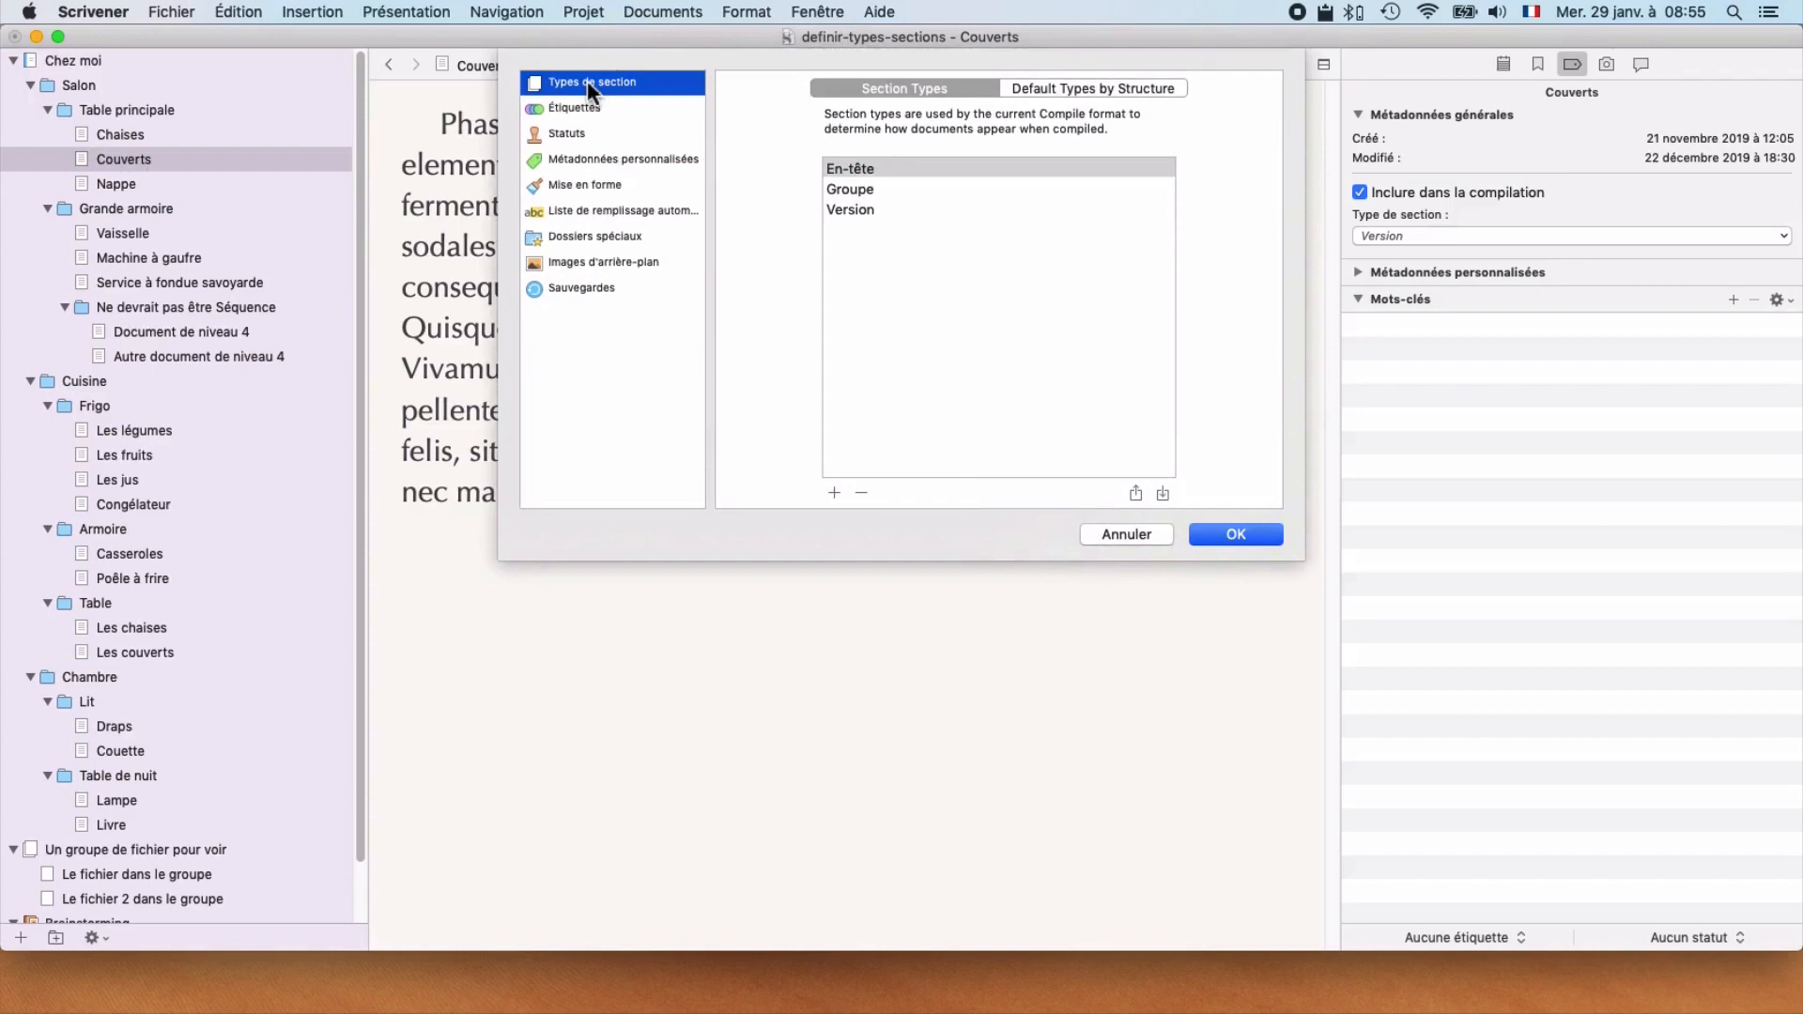
click(861, 493)
click(861, 493)
click(857, 172)
click(856, 173)
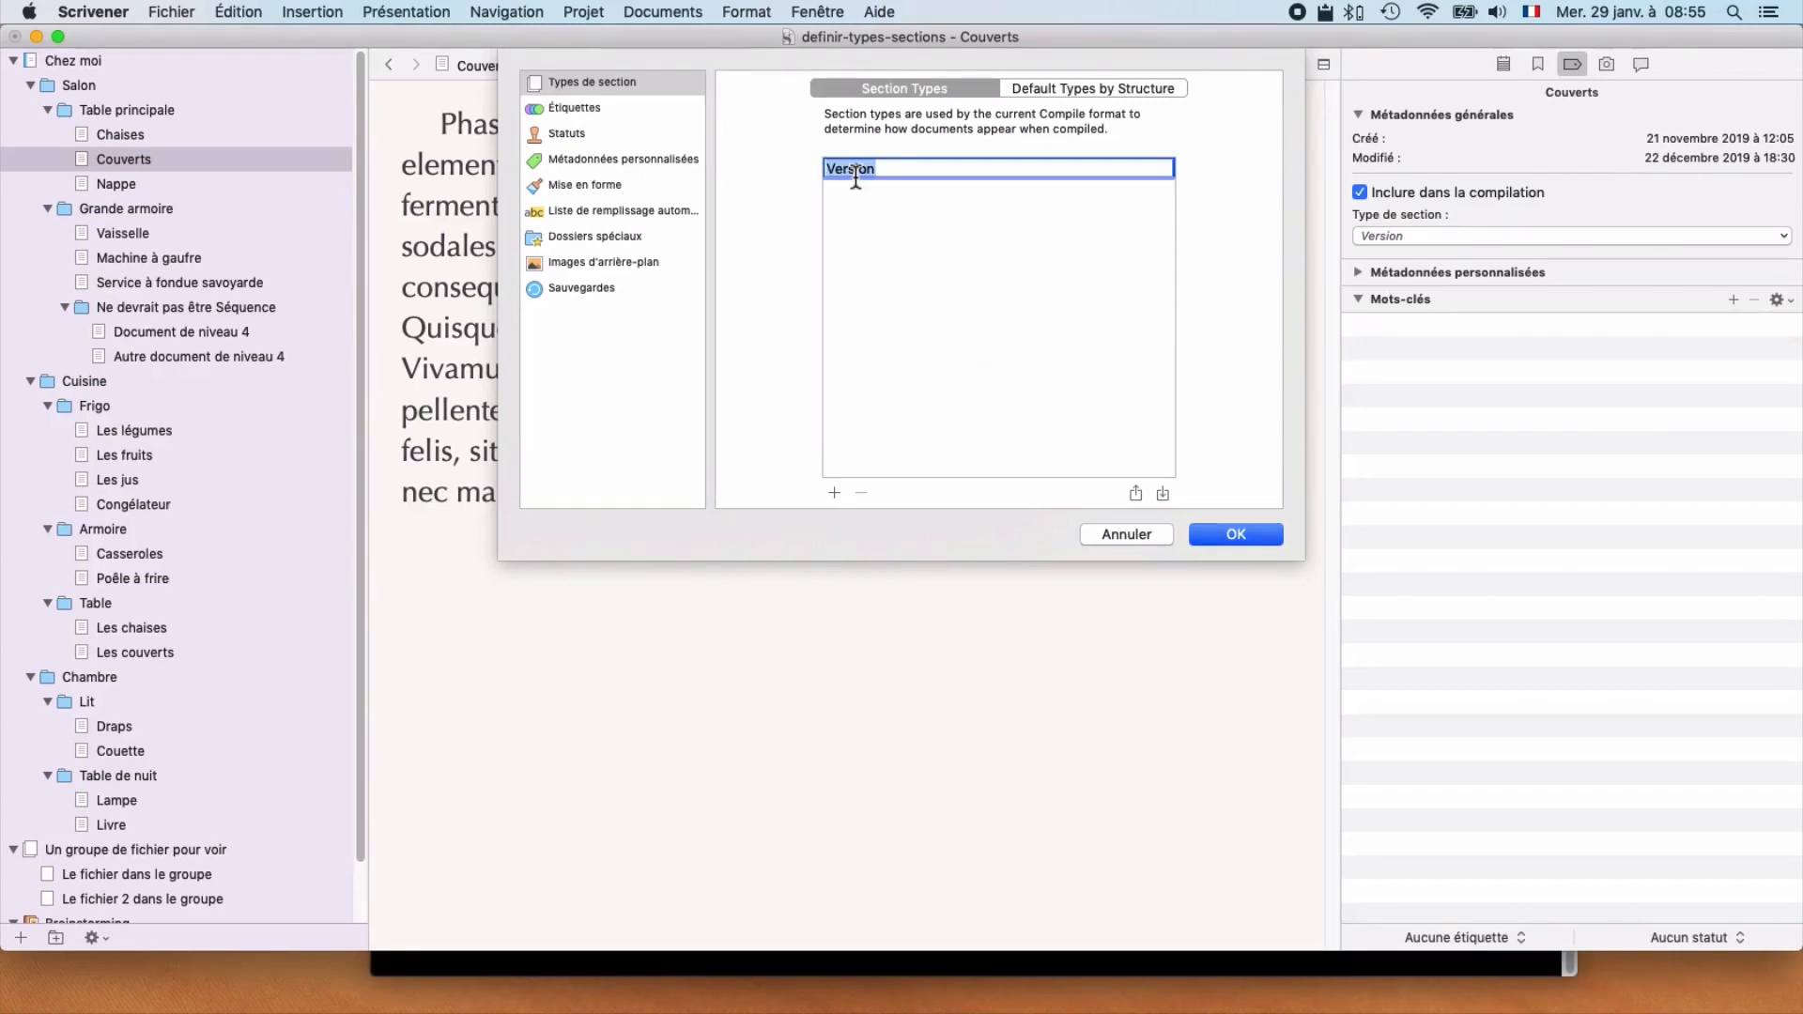
text(Chapitre)
key(Return)
Step: Add the section types Séquence, Scène and Sans type, and move Sans type to the top of the list
click(835, 493)
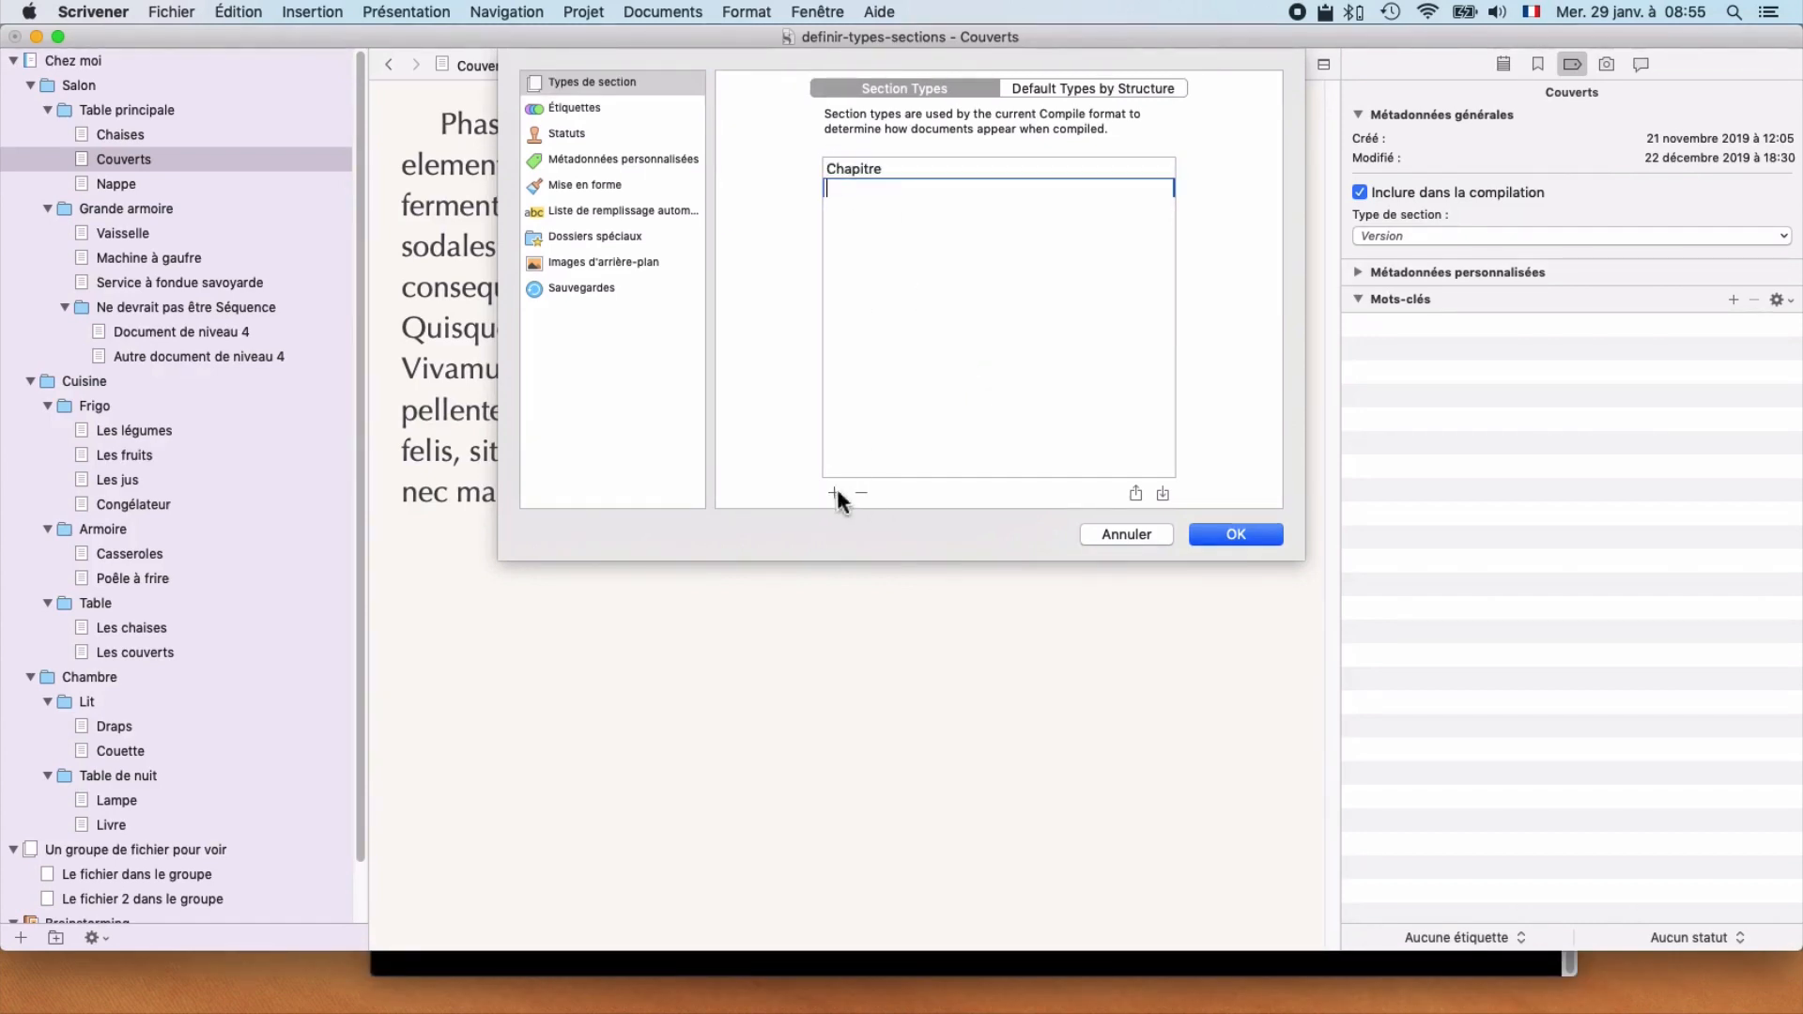
text(Séquence)
key(Return)
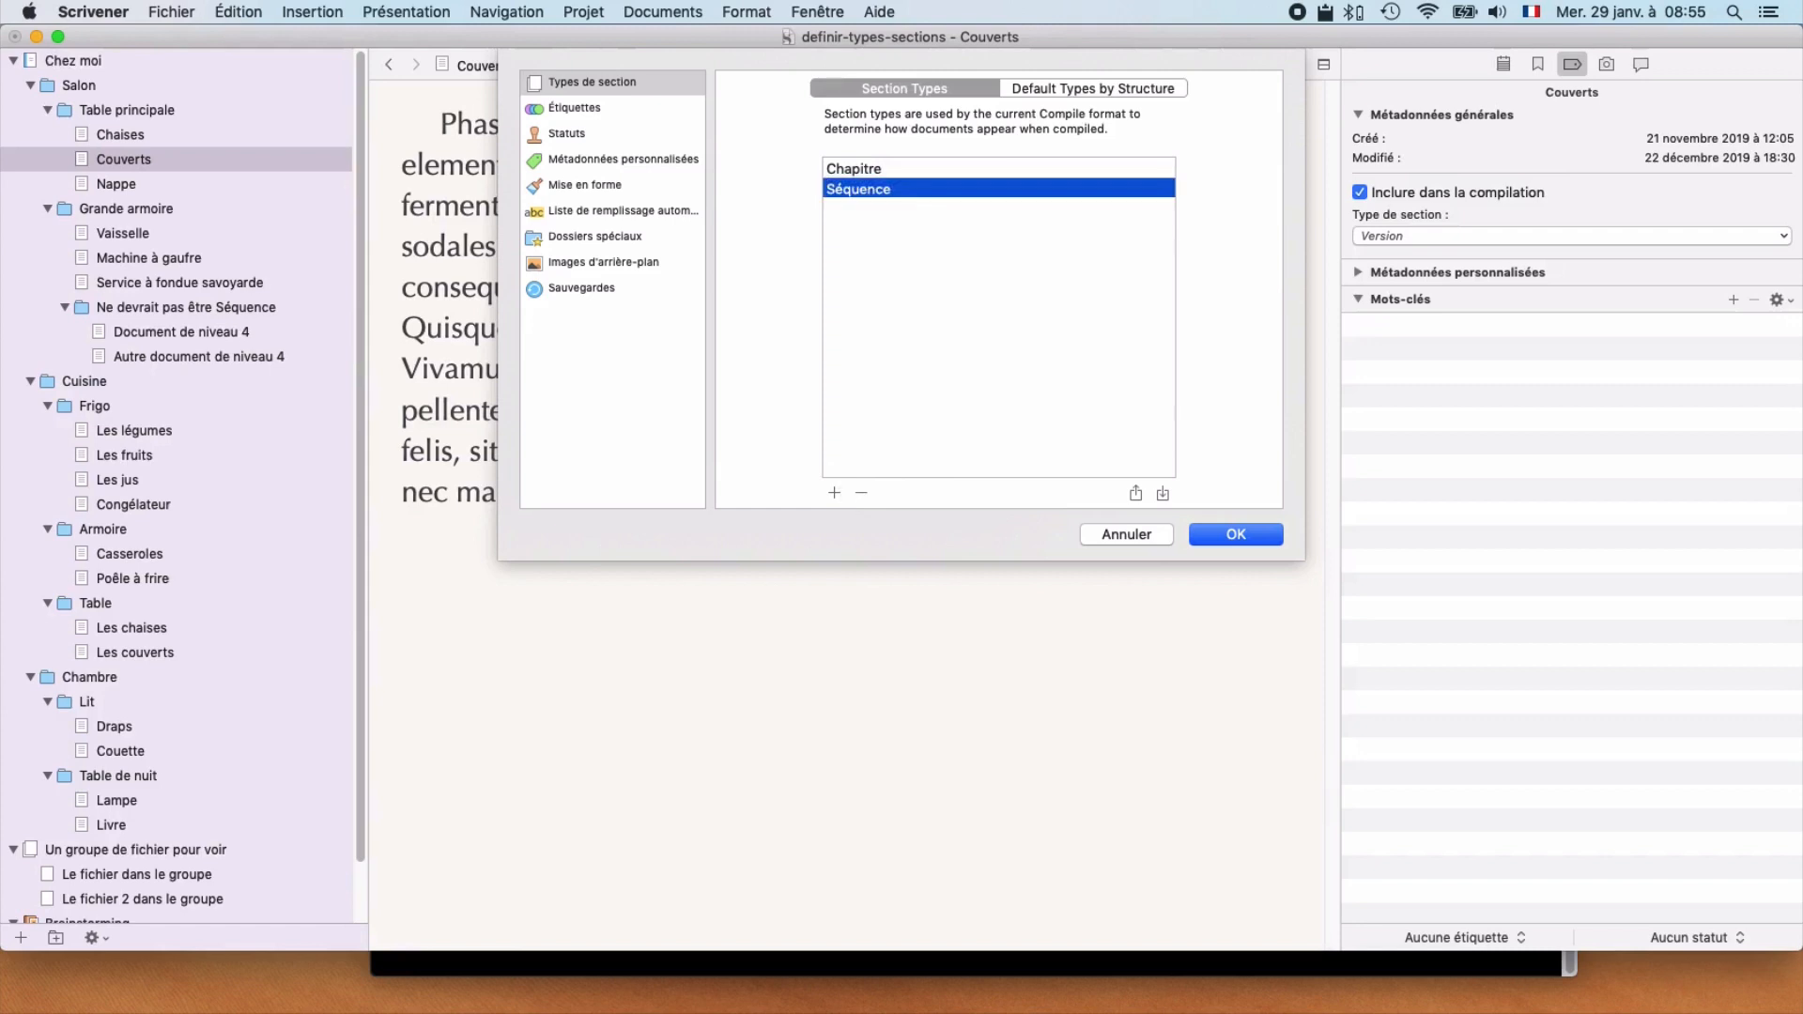
click(836, 492)
text(Scène)
key(Return)
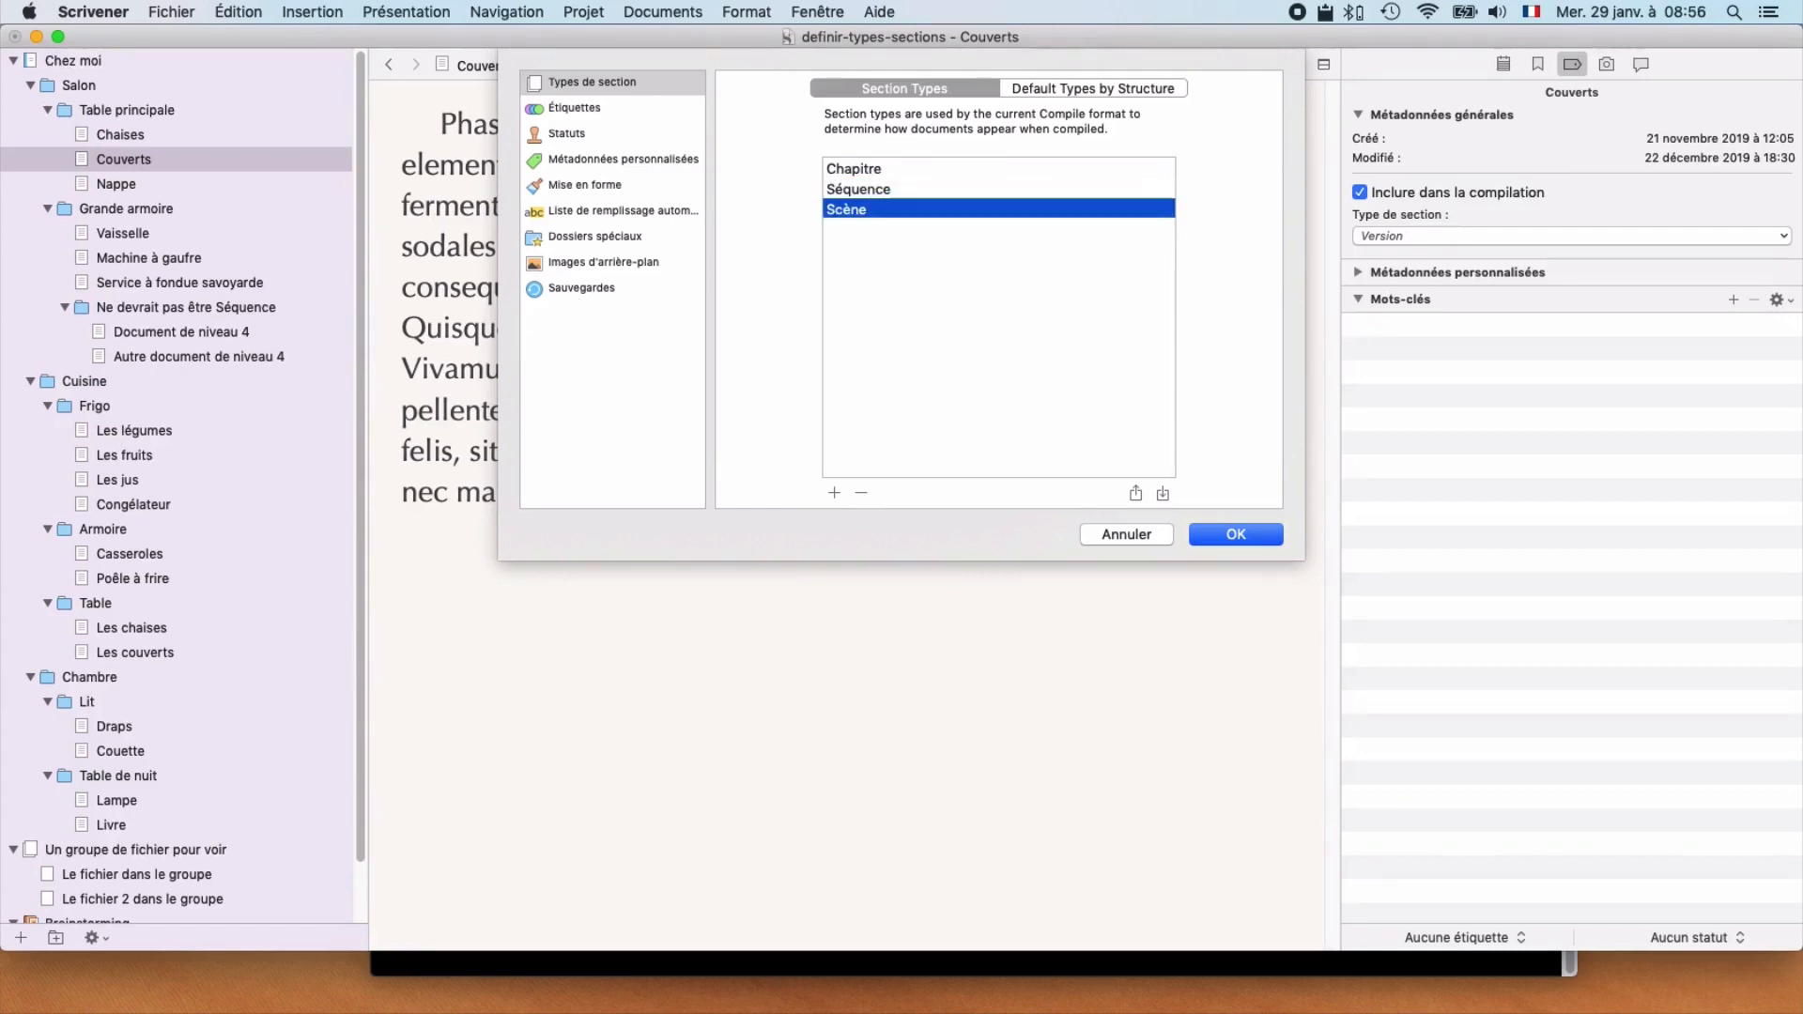
click(833, 490)
text(Sans type)
key(Return)
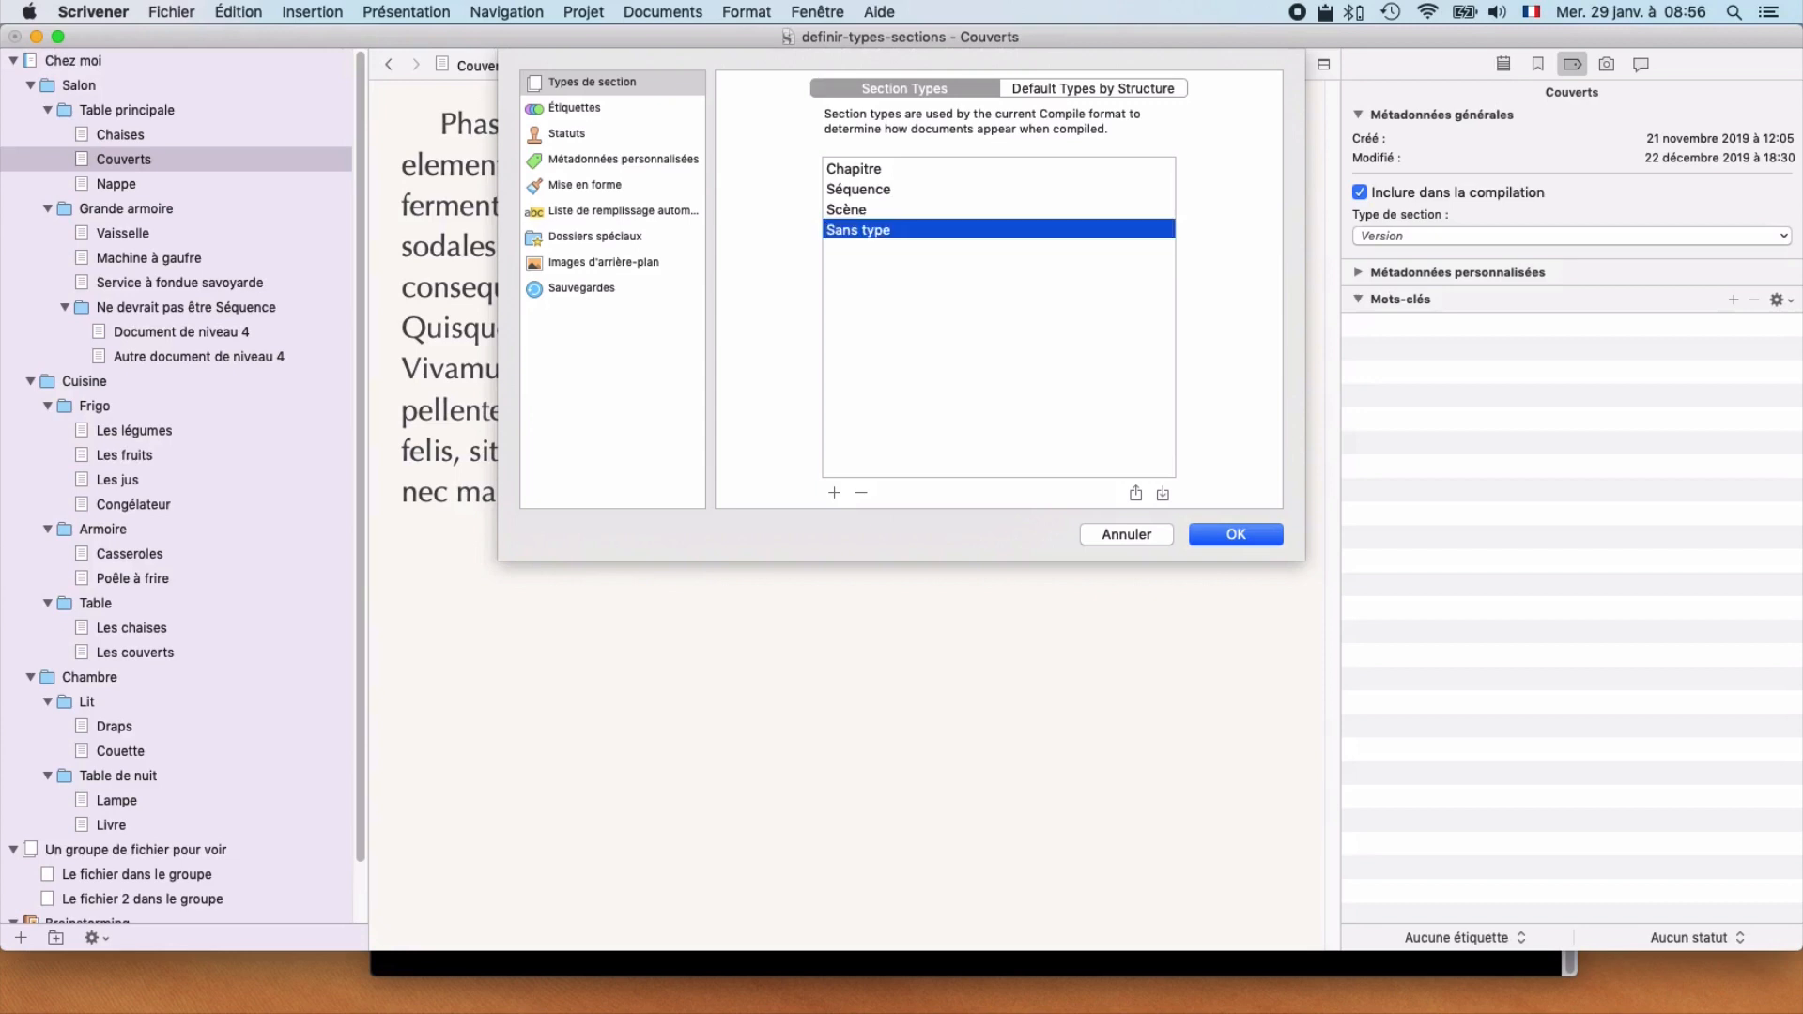
drag(918, 231, 916, 165)
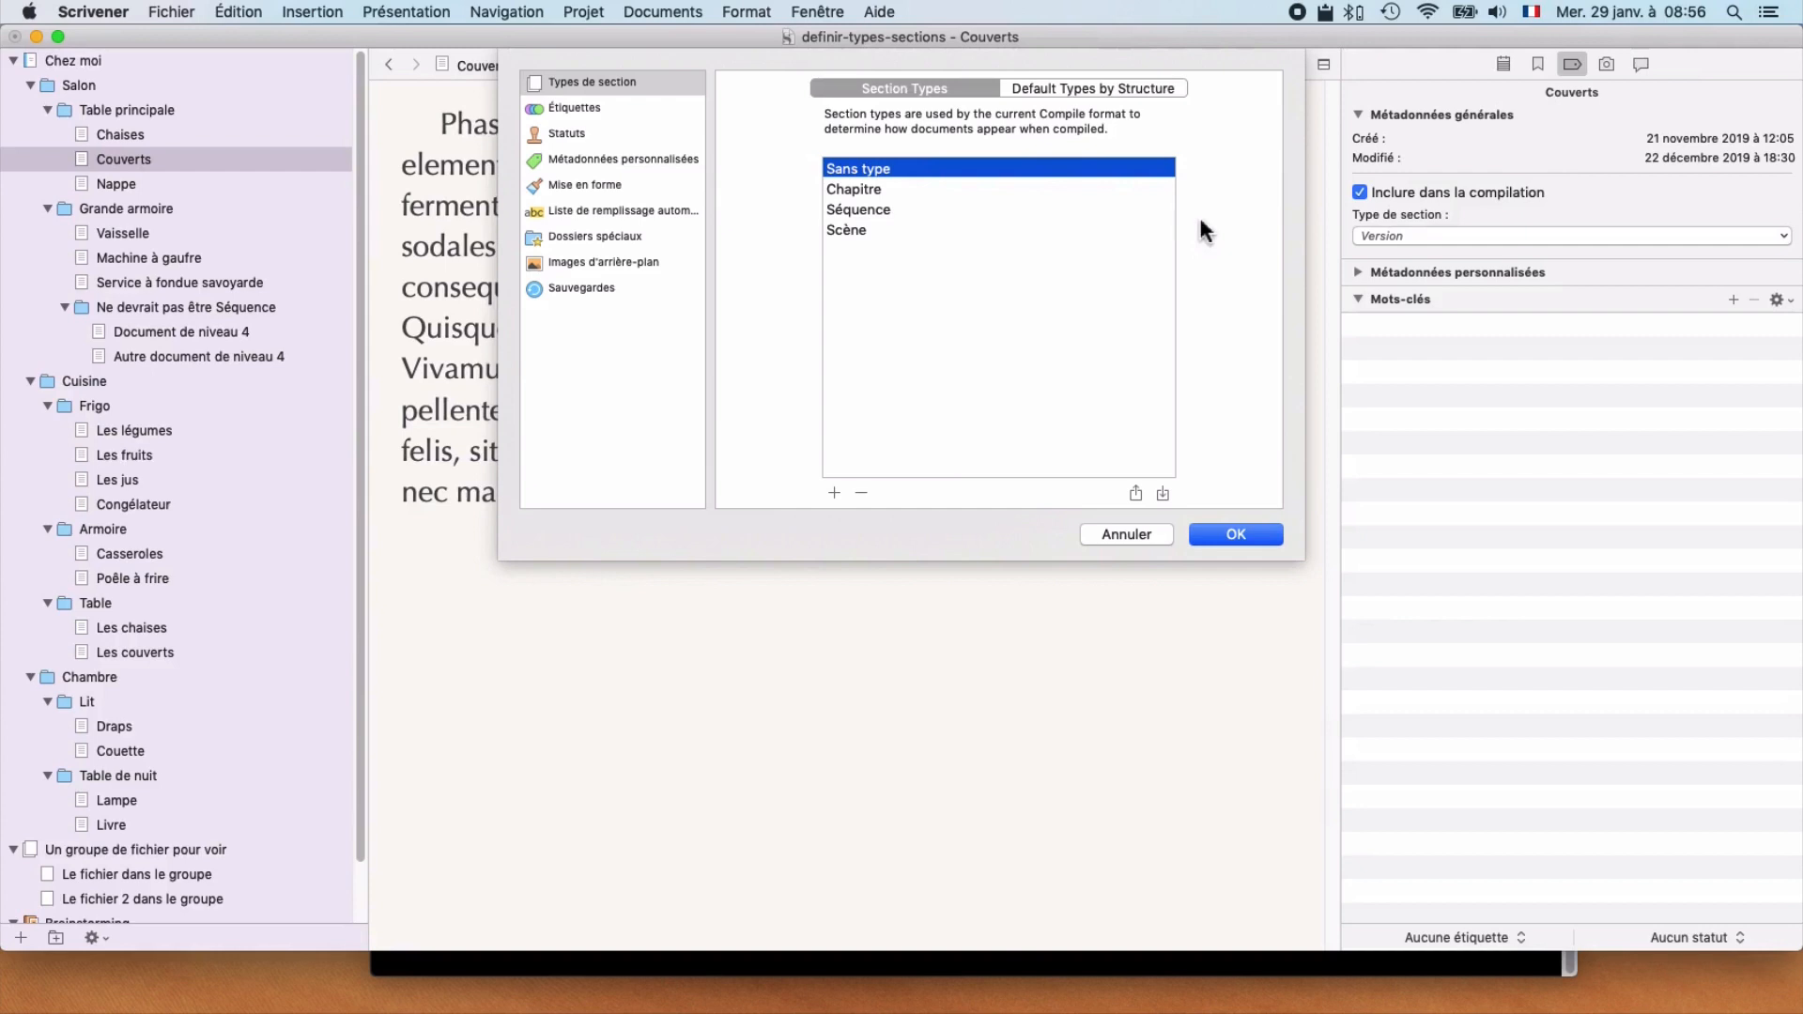
Step: In the default types by structure, remove the outline sublevels of both the file groups and the folders
click(1082, 87)
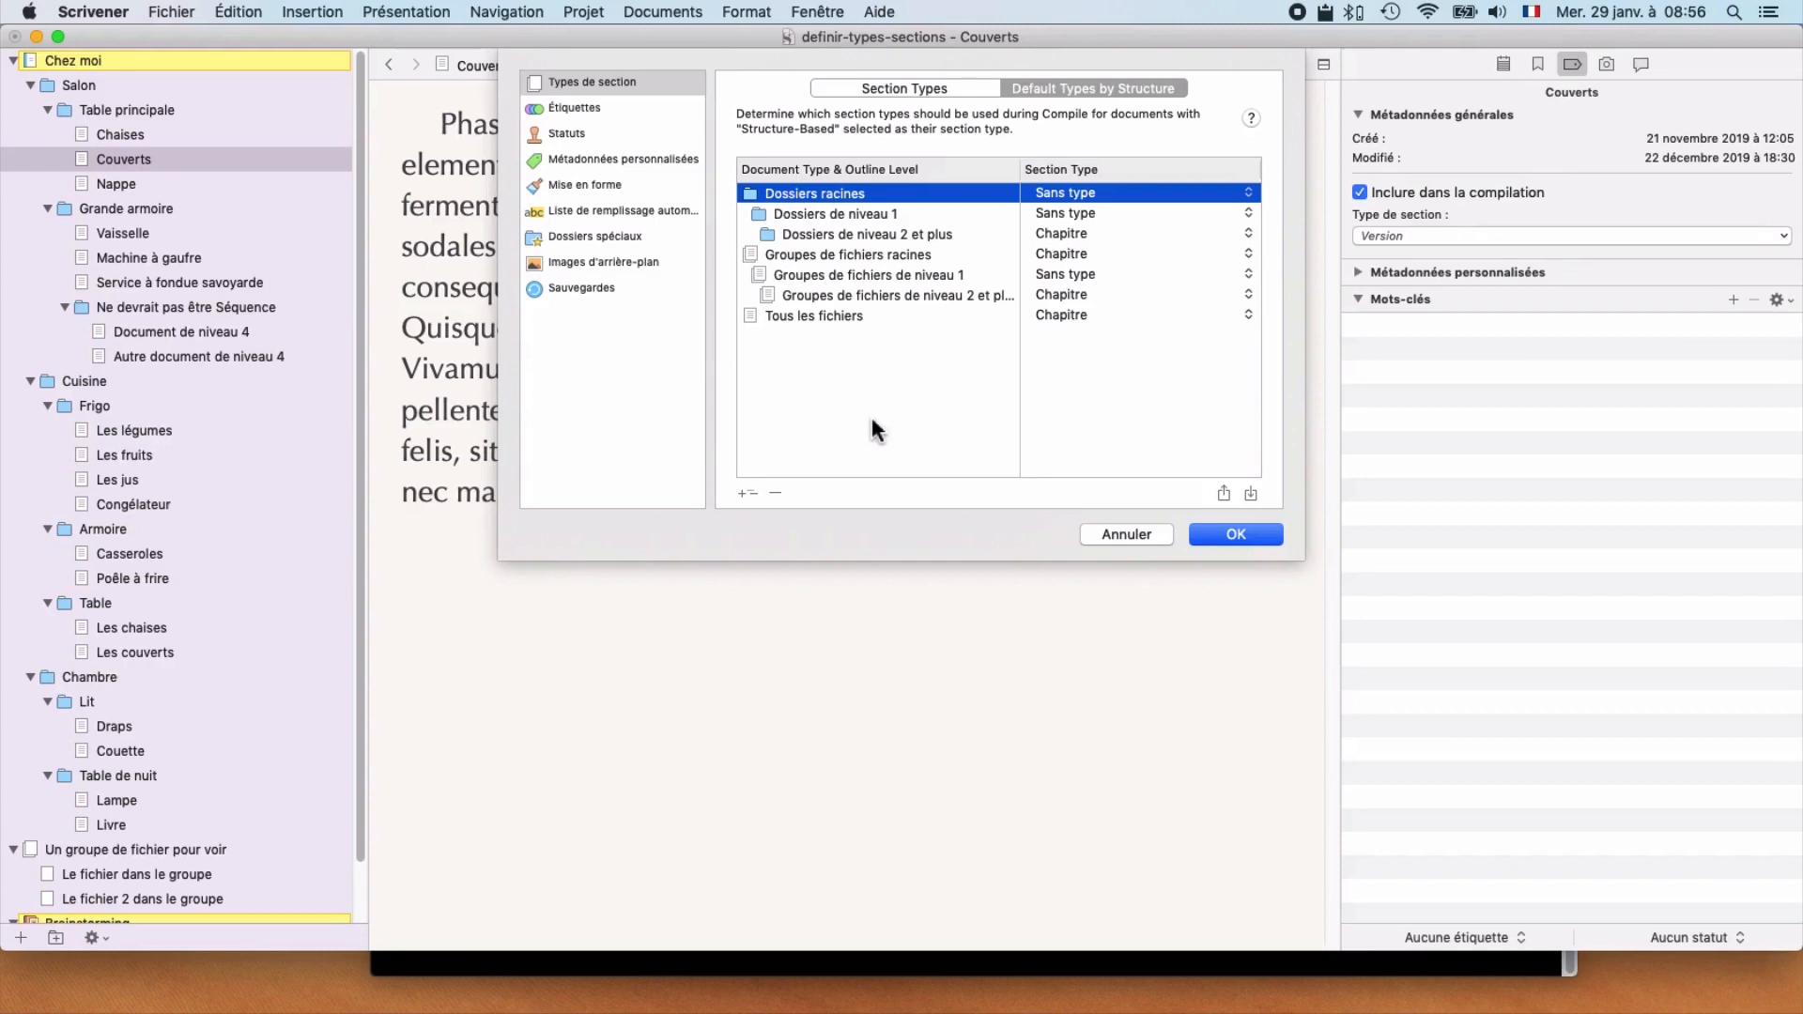
click(822, 296)
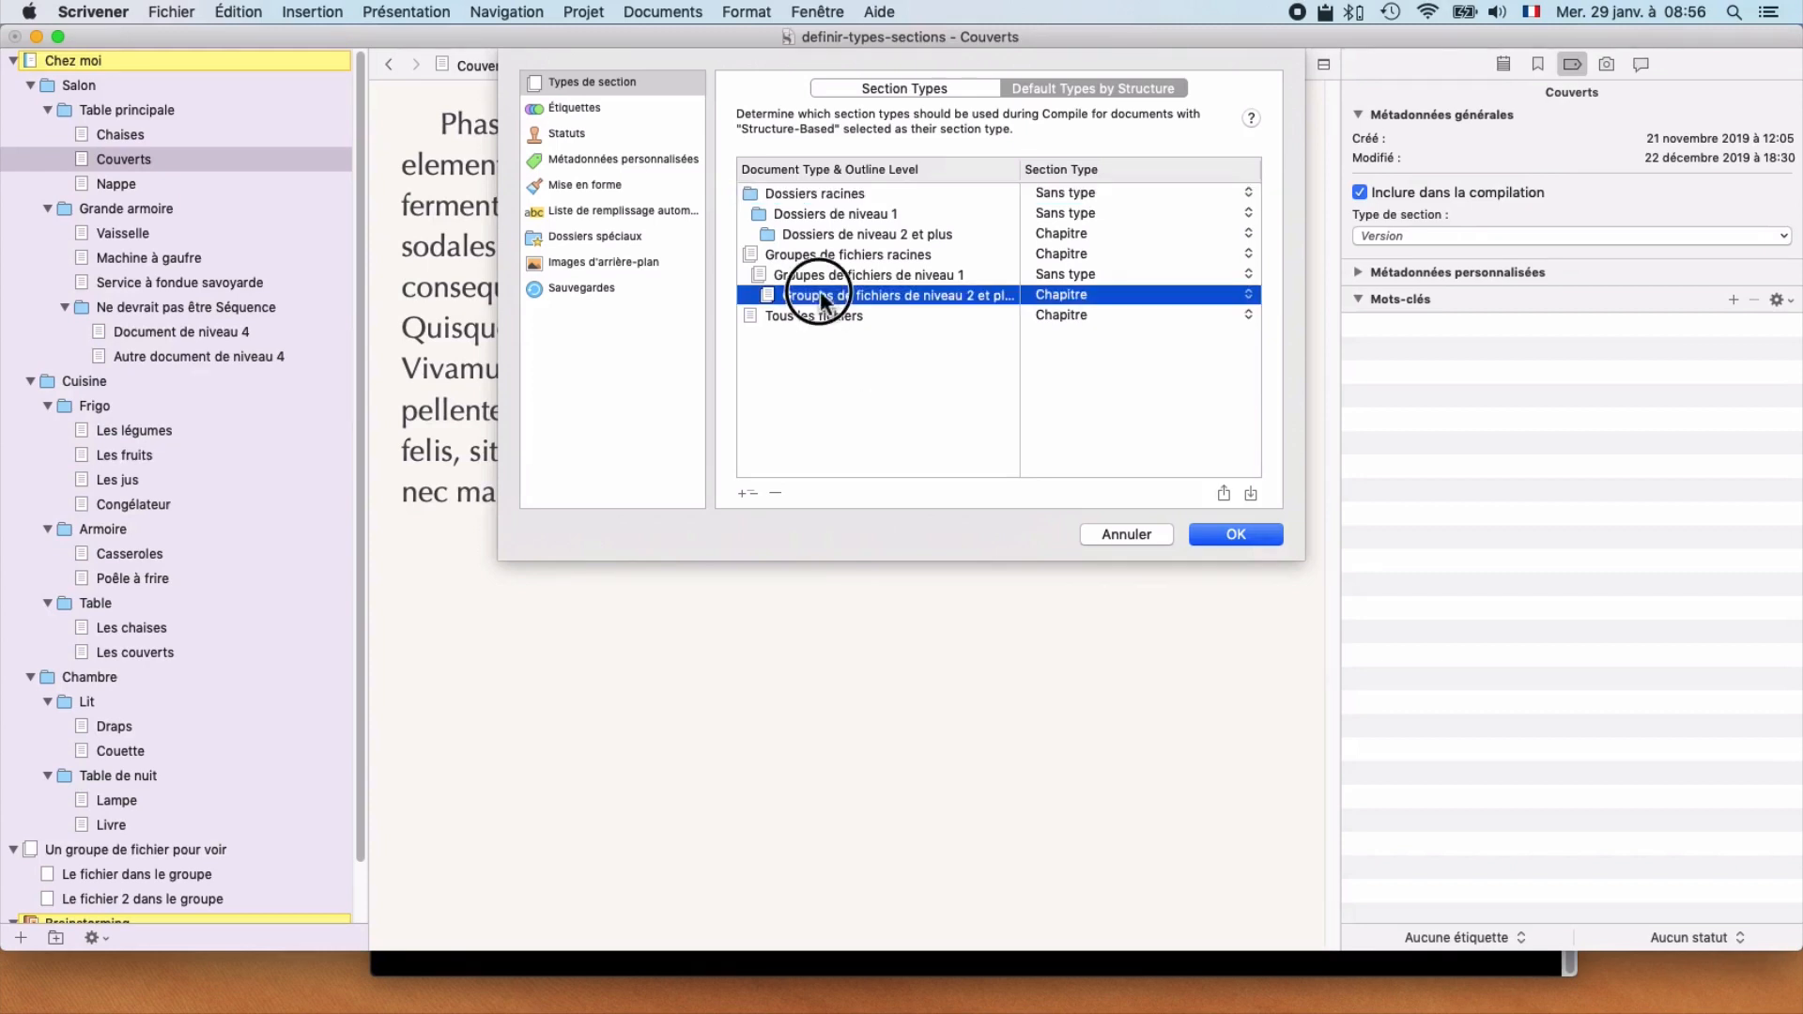
click(777, 493)
click(777, 484)
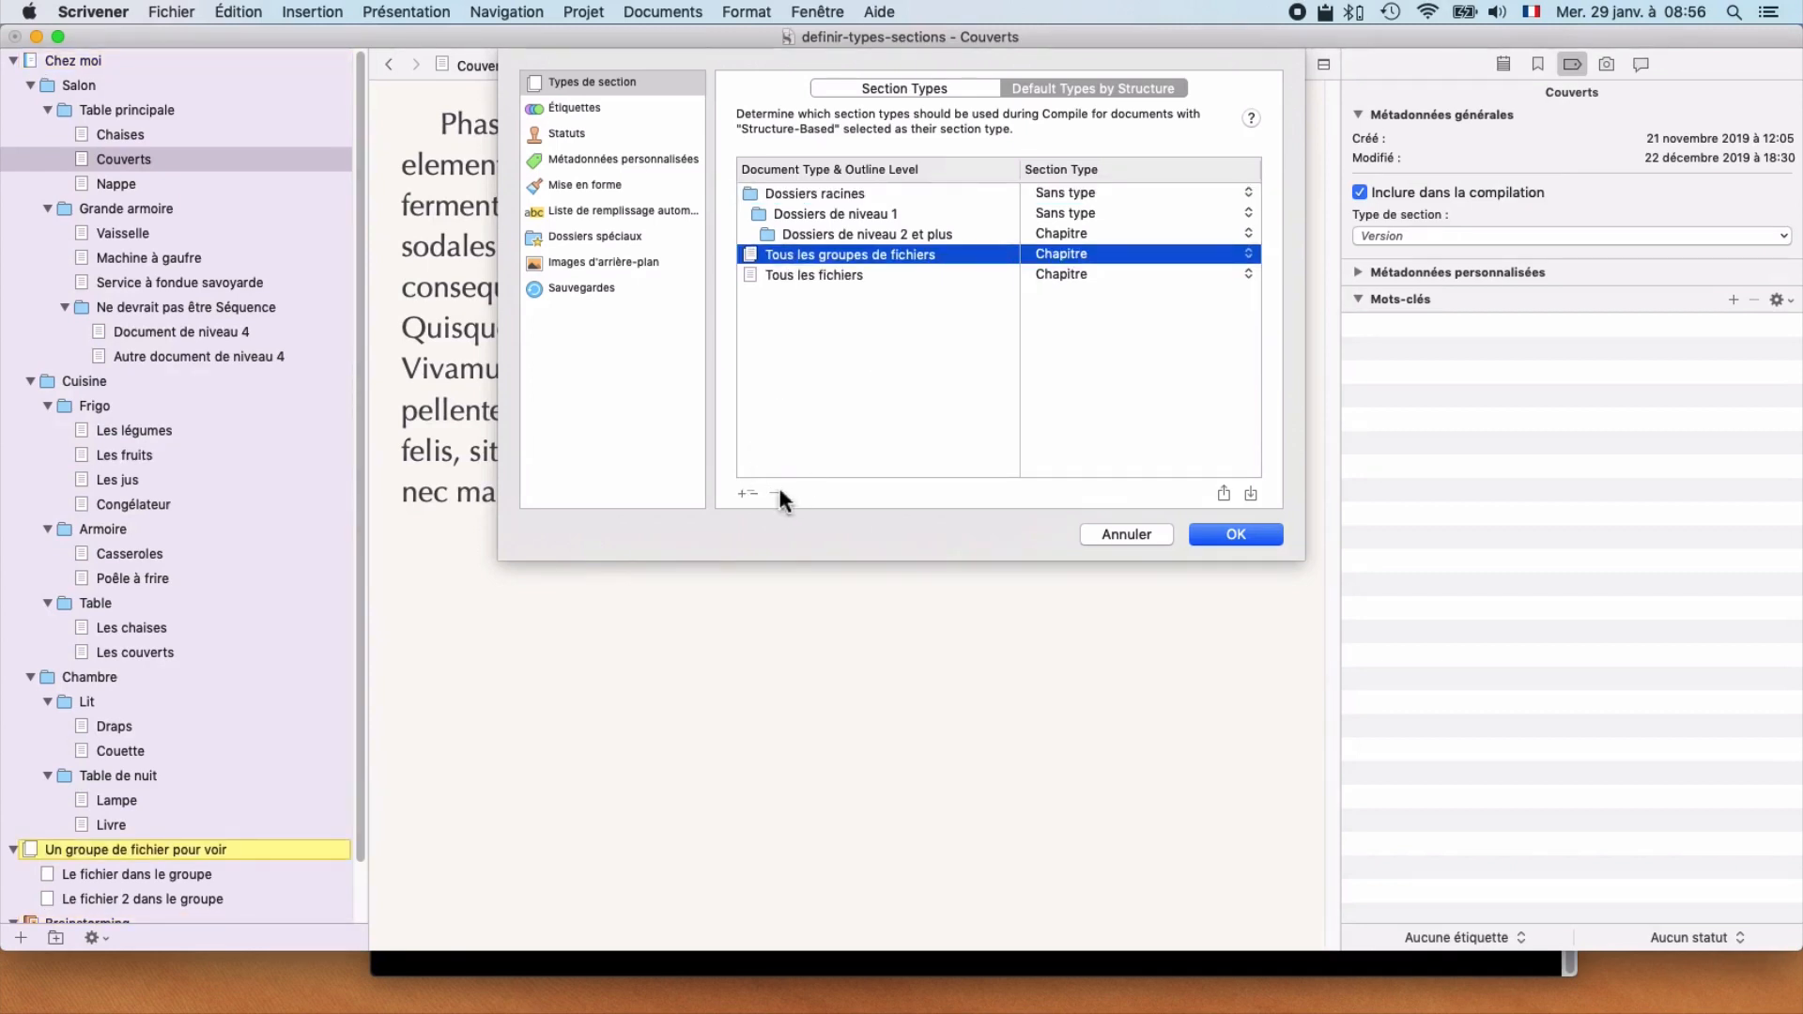
click(789, 234)
click(775, 490)
click(776, 488)
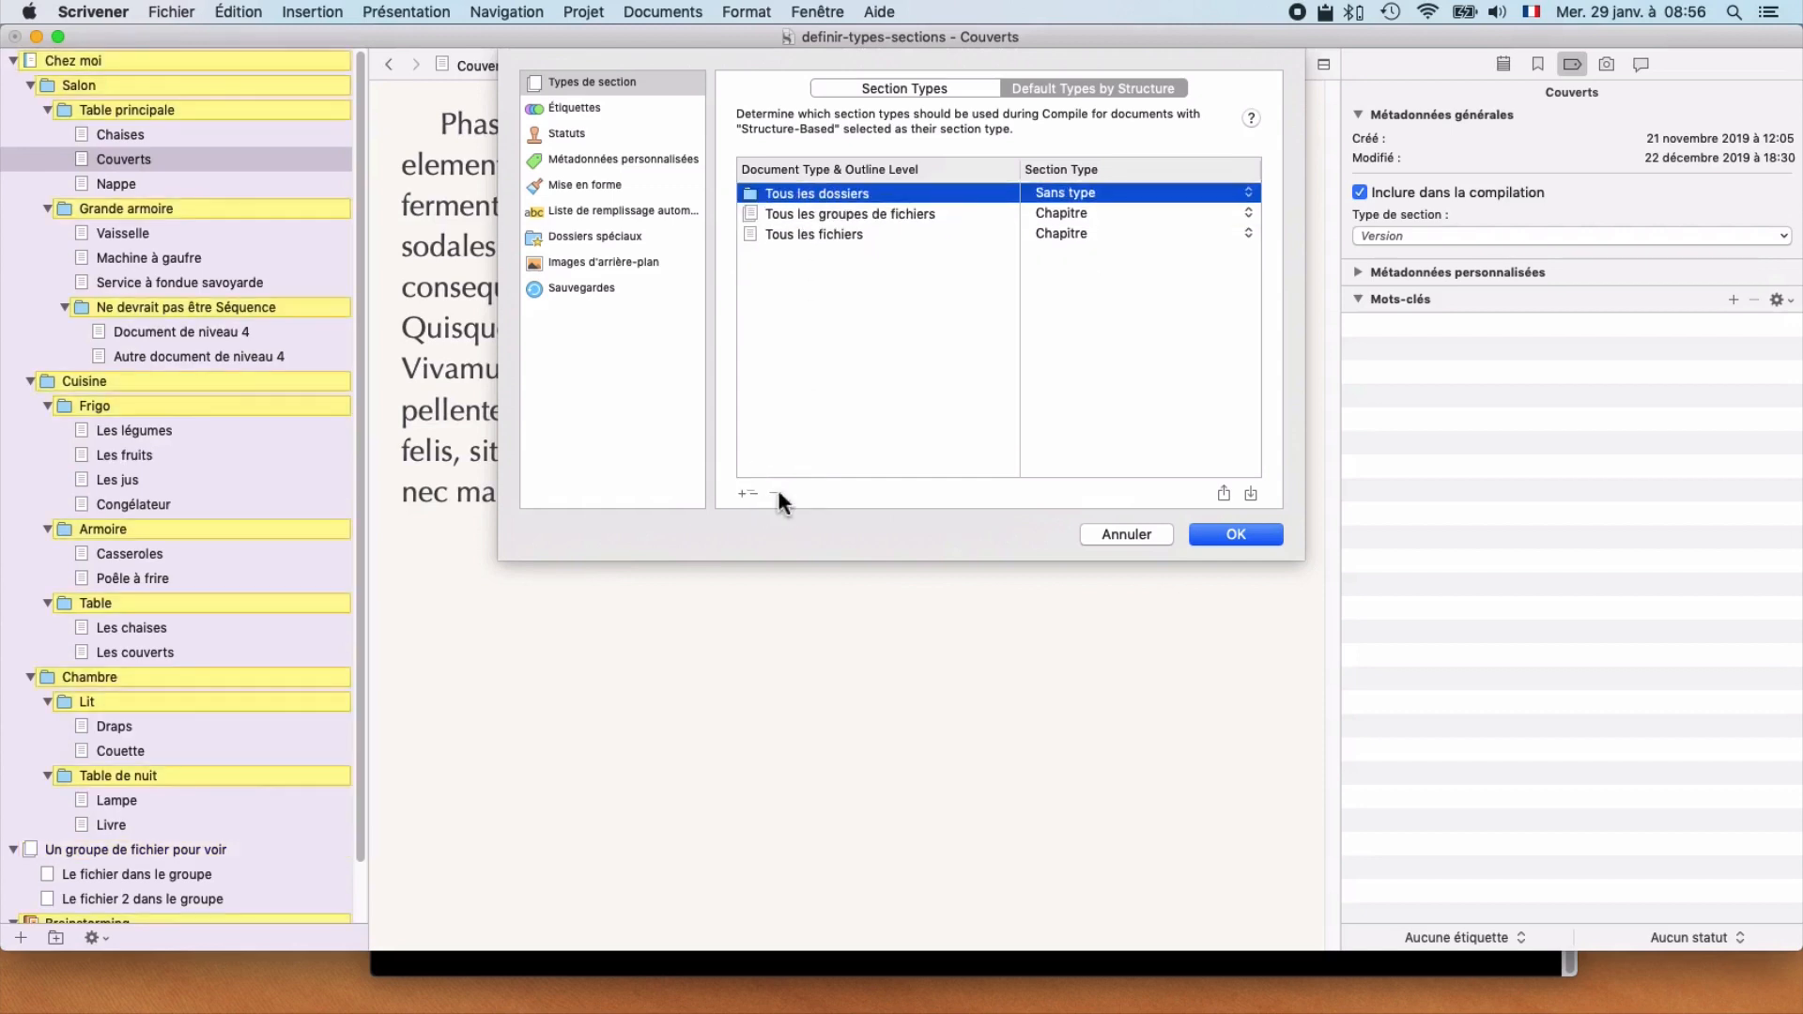
Step: Set the default section type of all file groups and all files to Sans type
click(1069, 215)
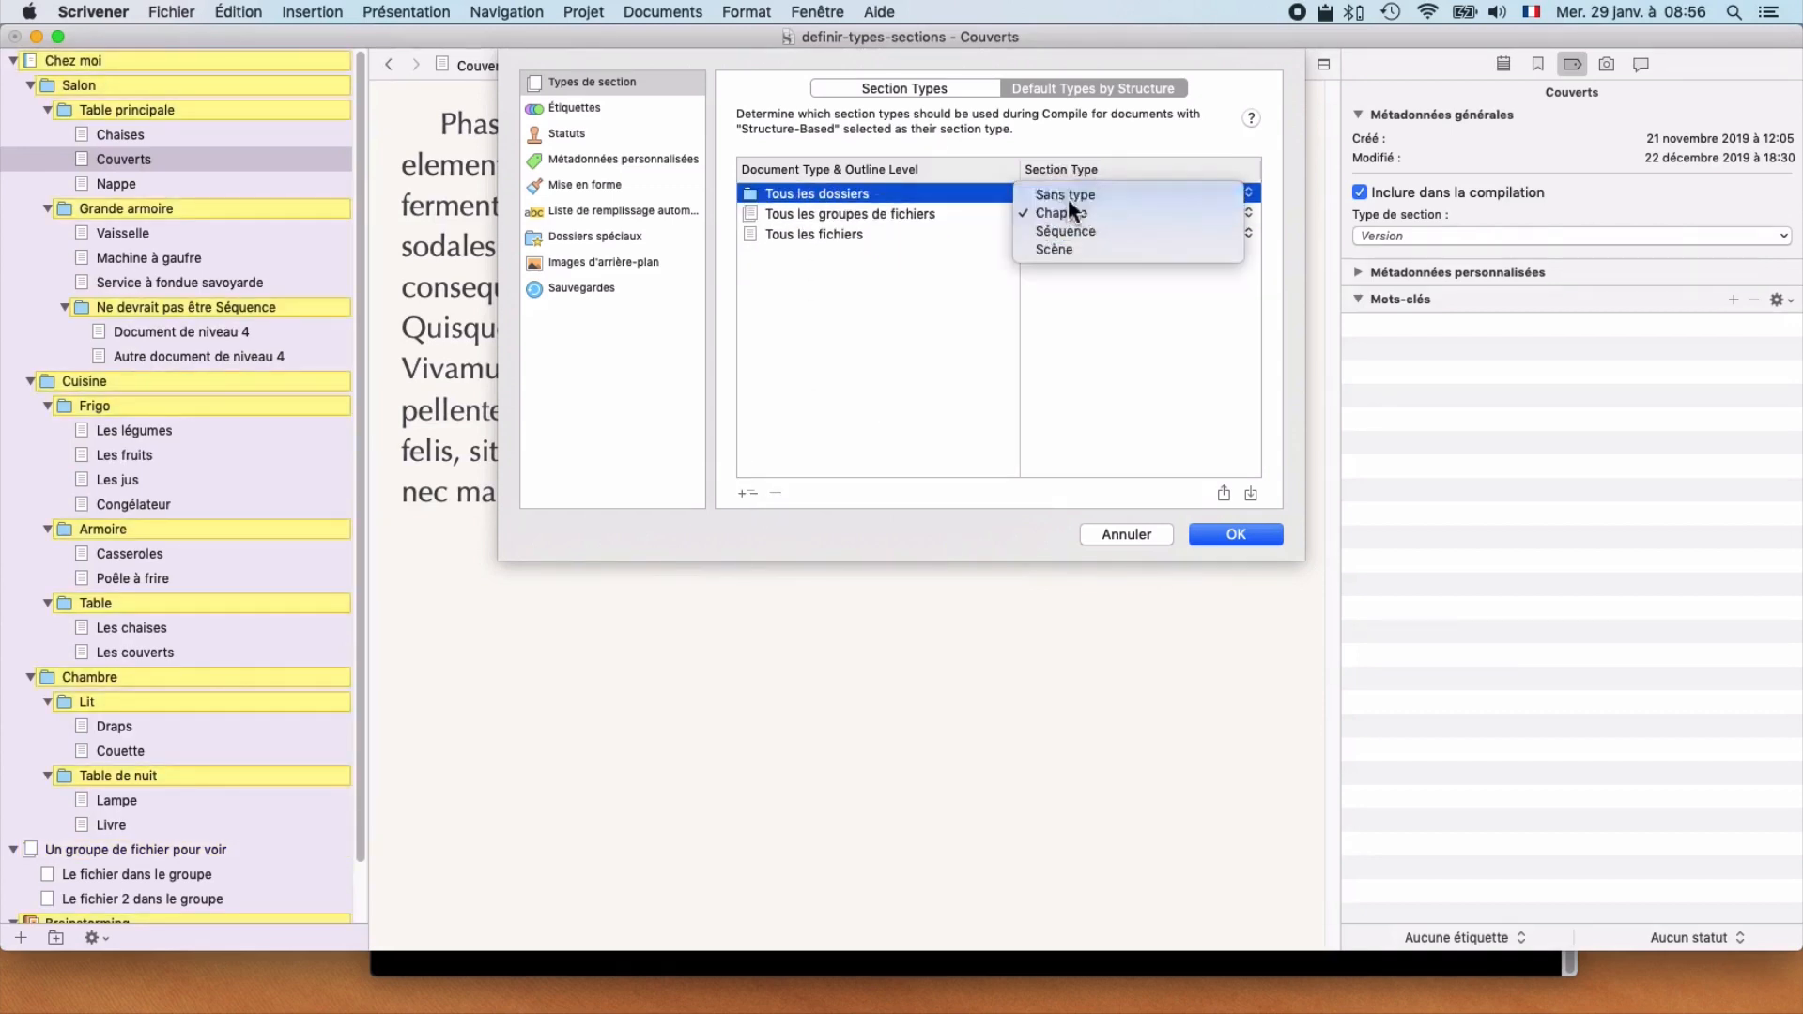
click(1068, 199)
click(1064, 231)
click(1066, 216)
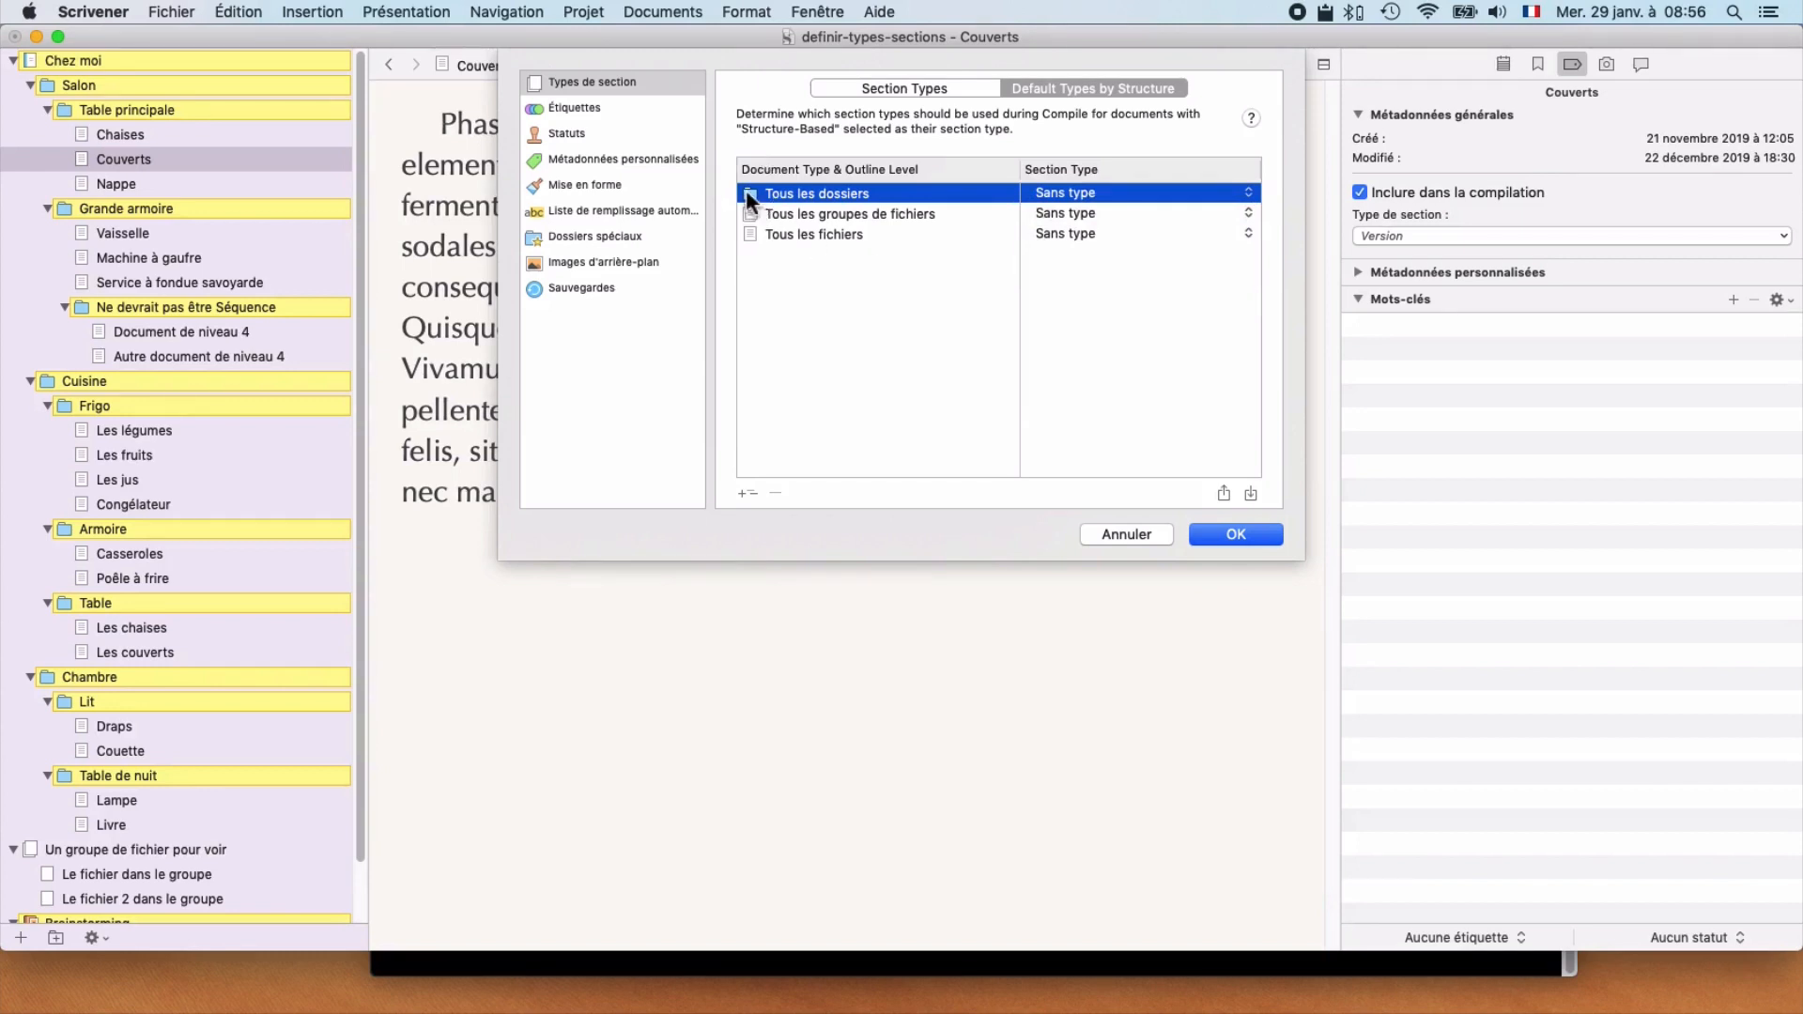
Step: Examine which binder items are covered by the folder, file group and file categories
click(753, 216)
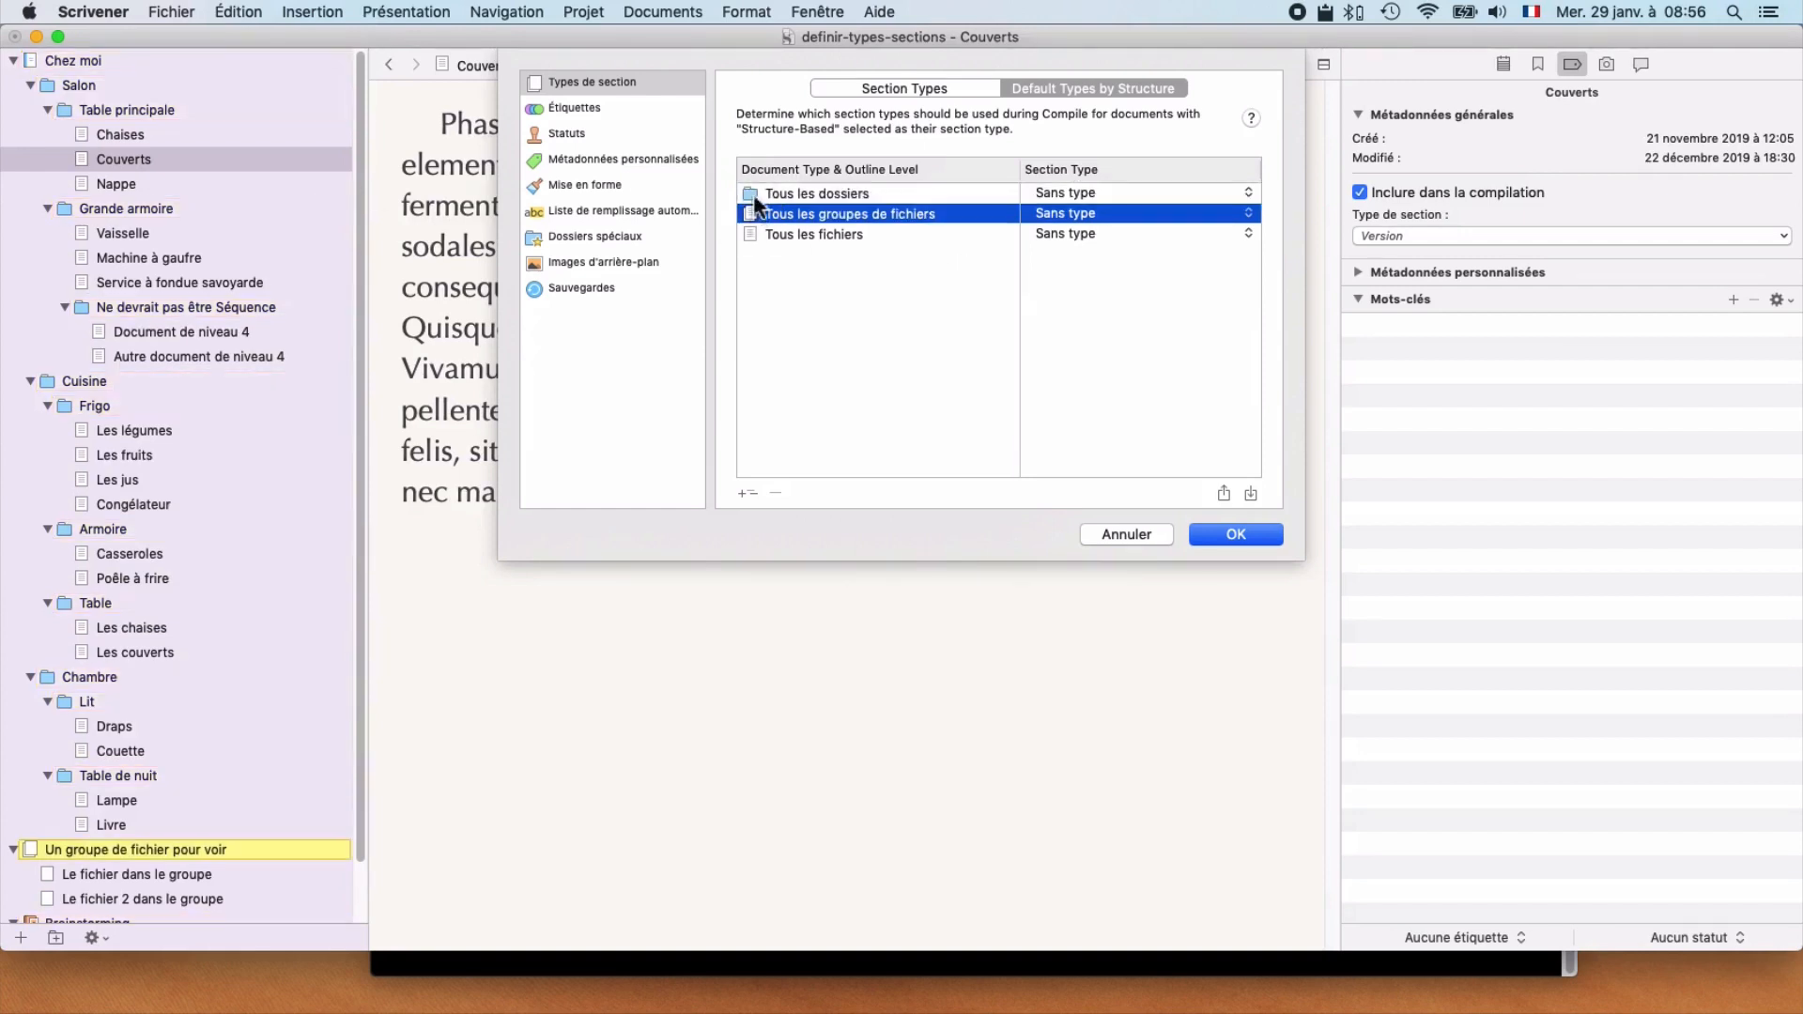
click(753, 192)
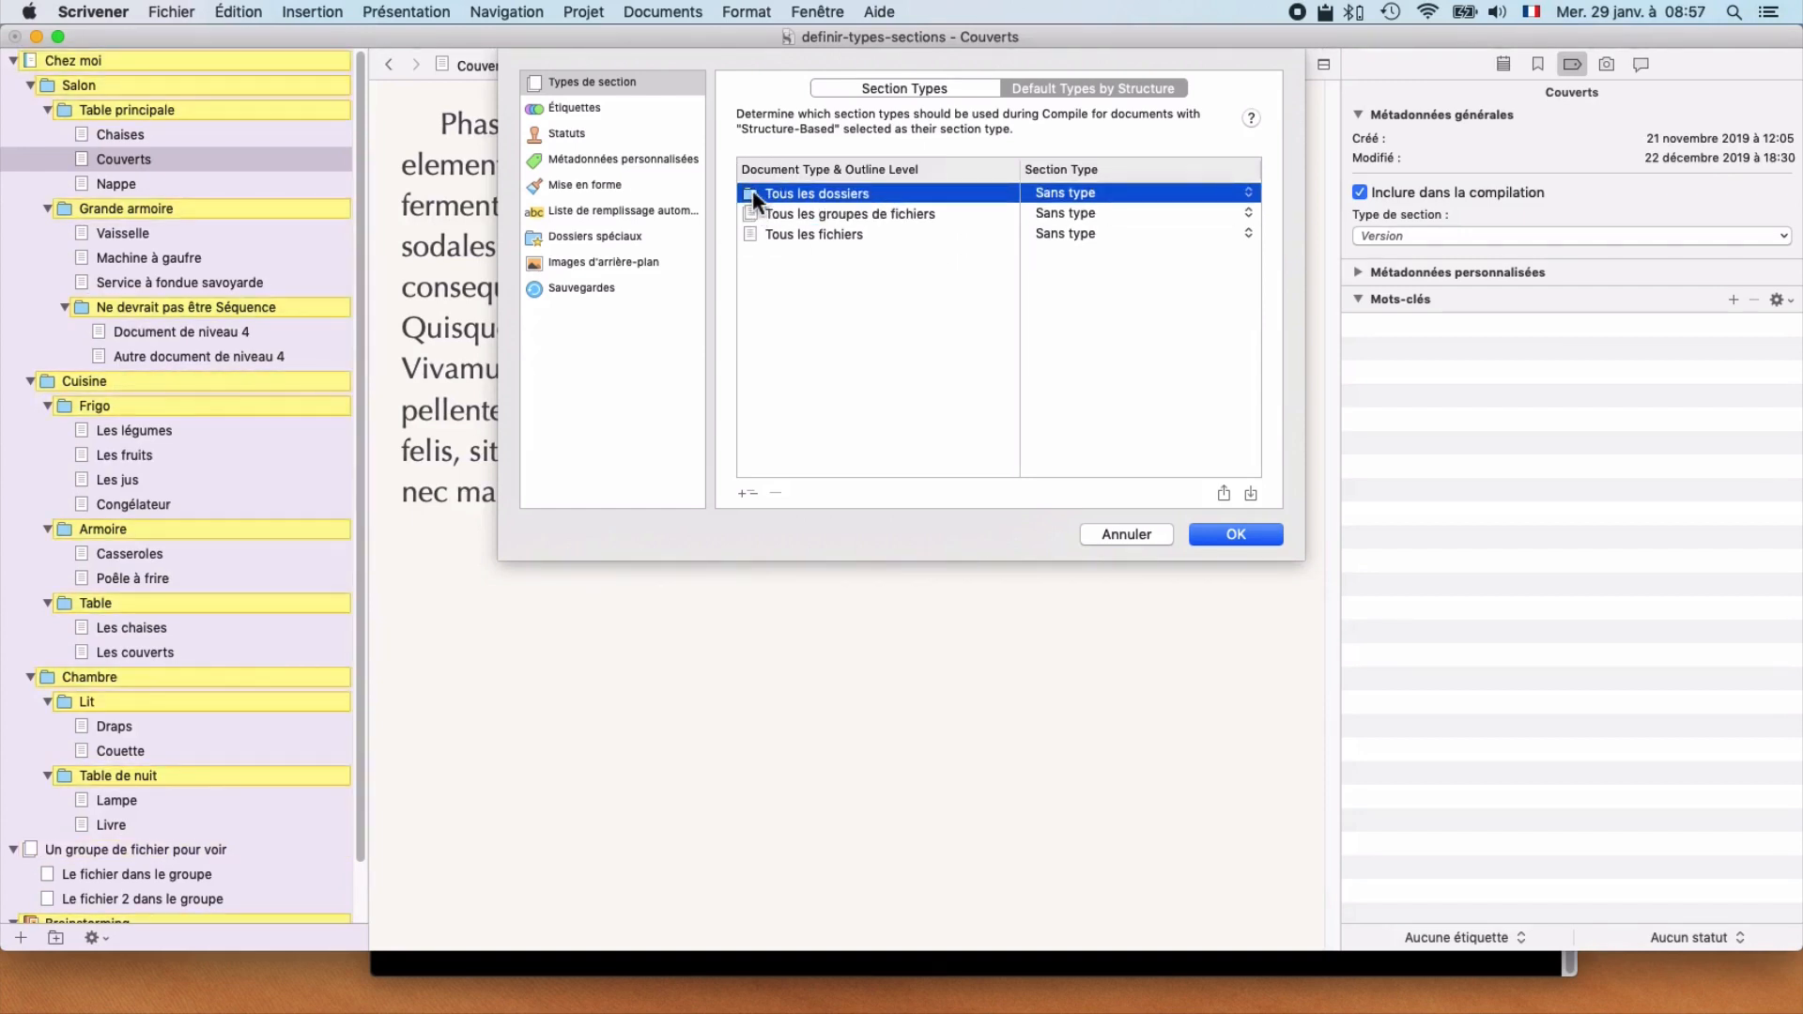
click(800, 215)
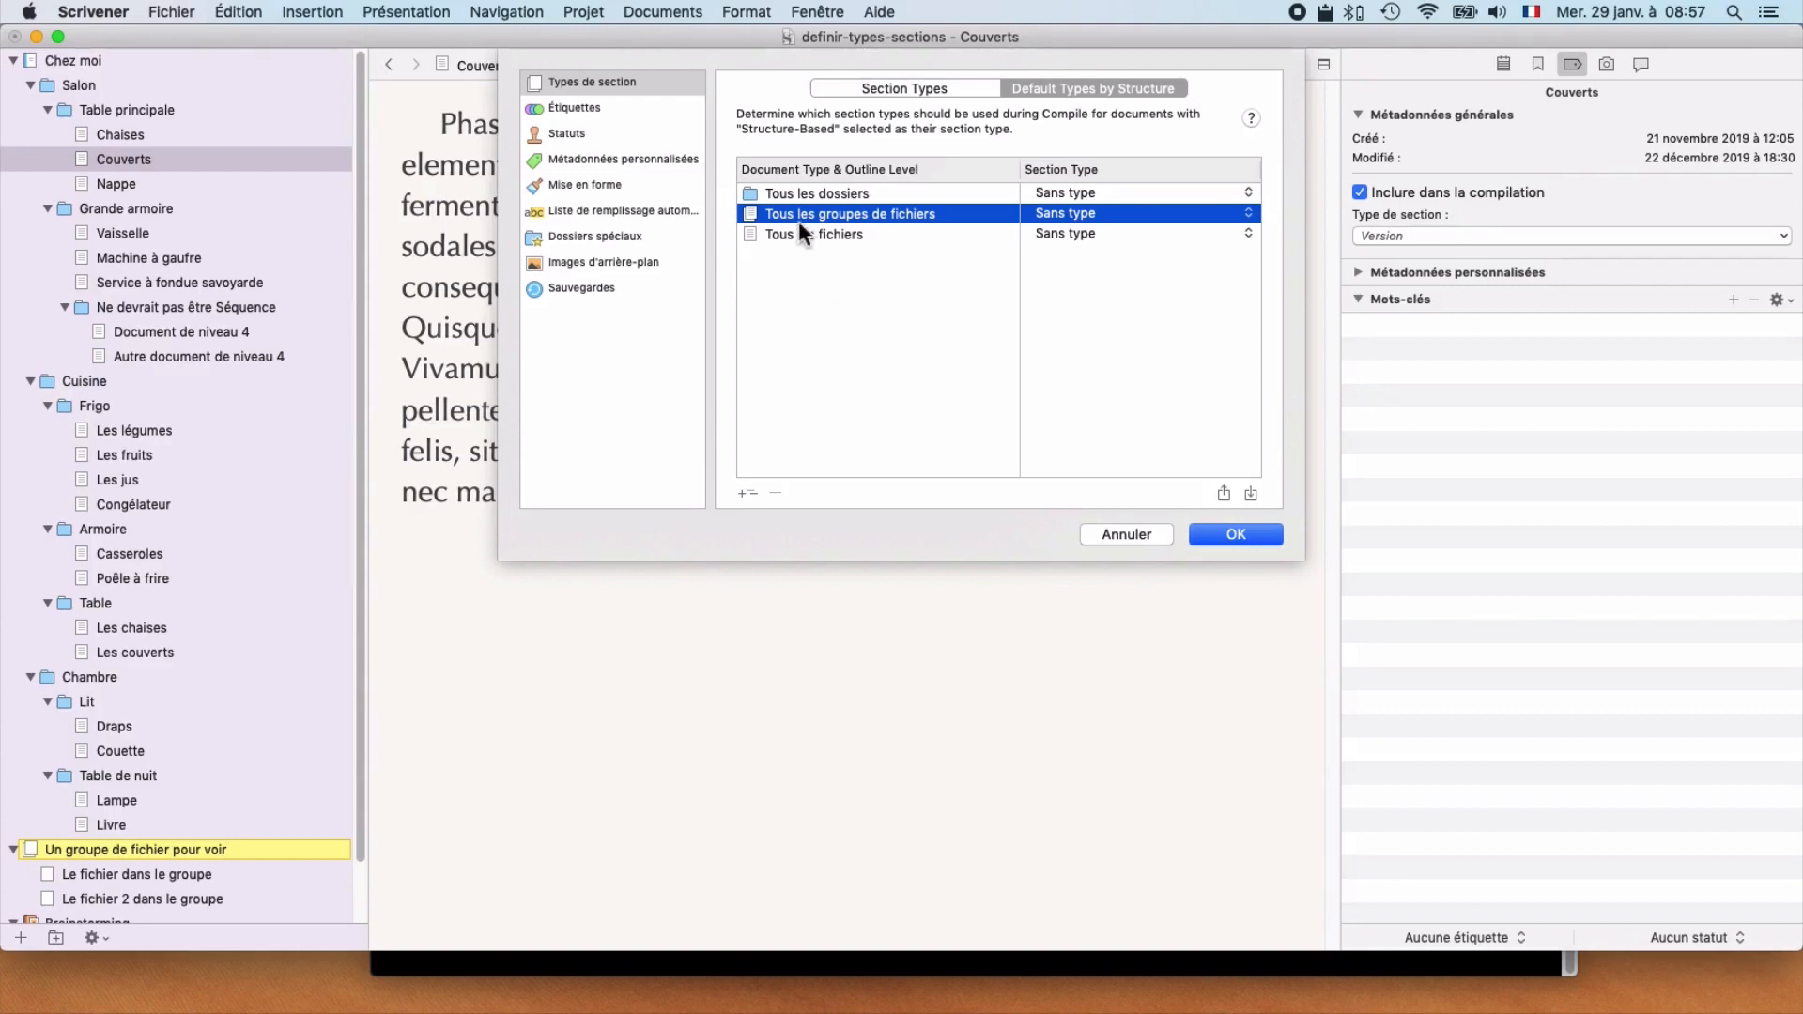
click(796, 231)
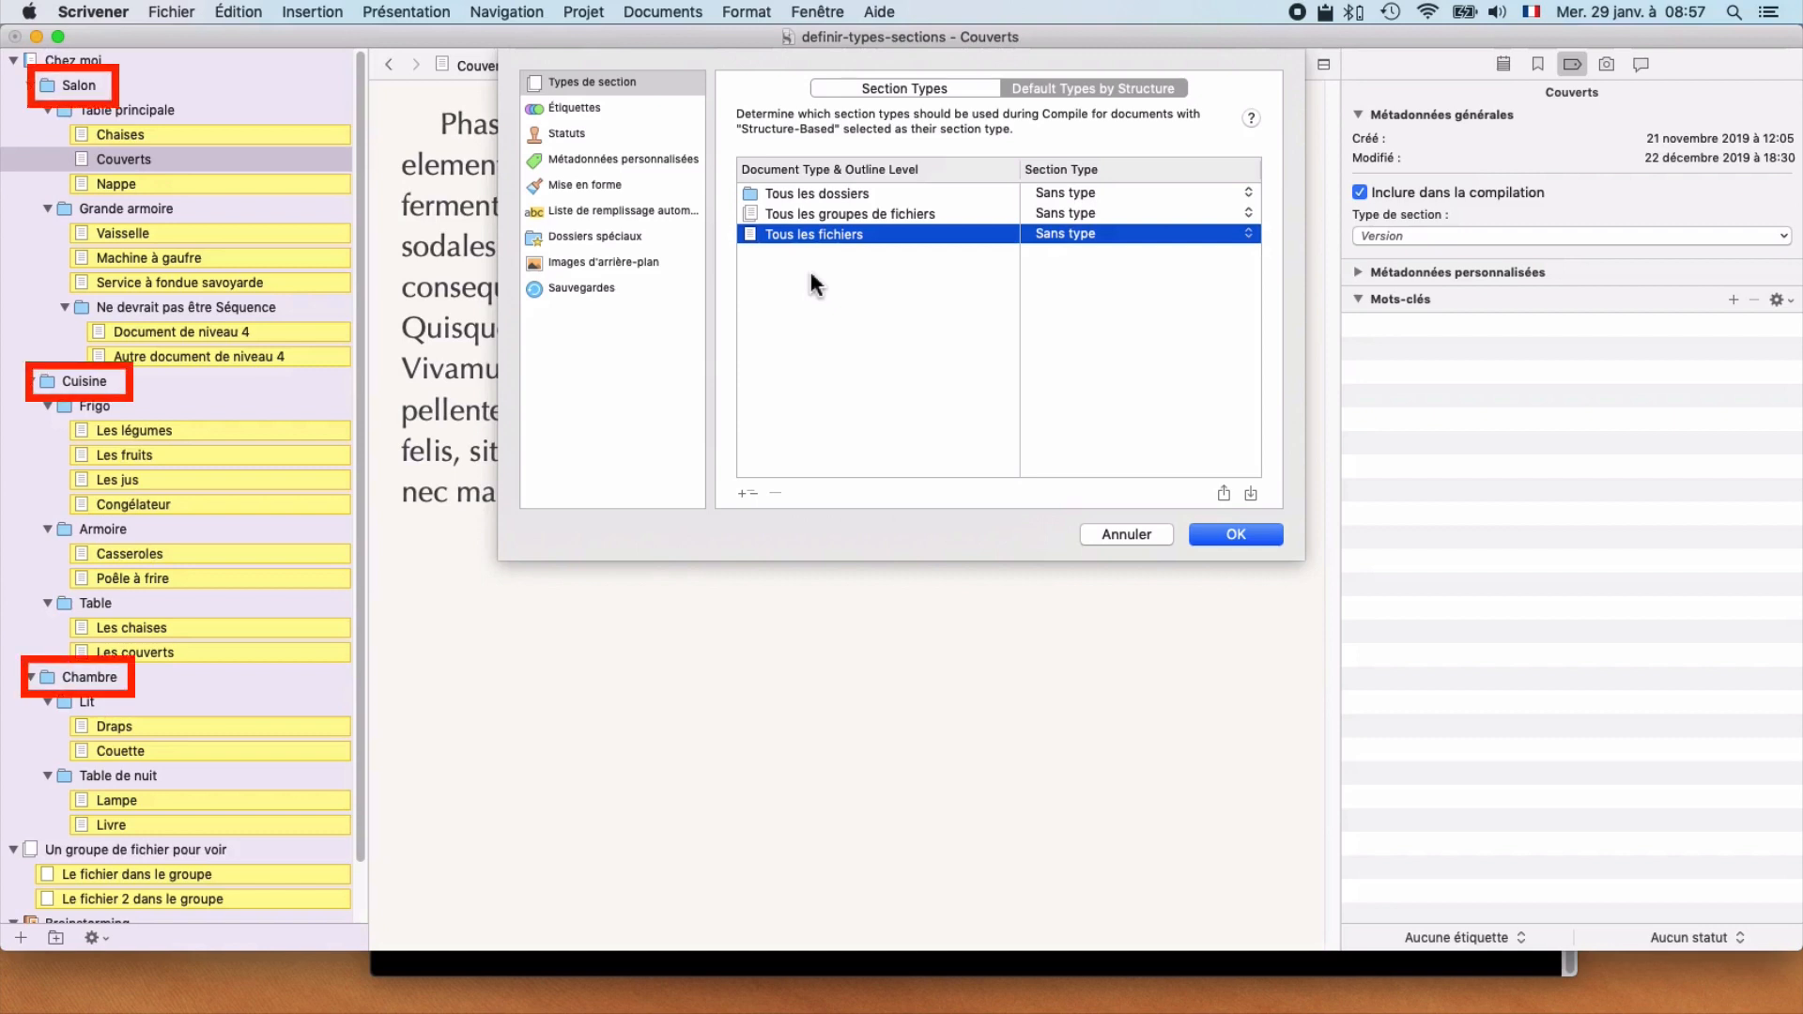
Step: Split the all-folders category into root folders, level 1 folders, and level 2 and deeper folders
click(799, 191)
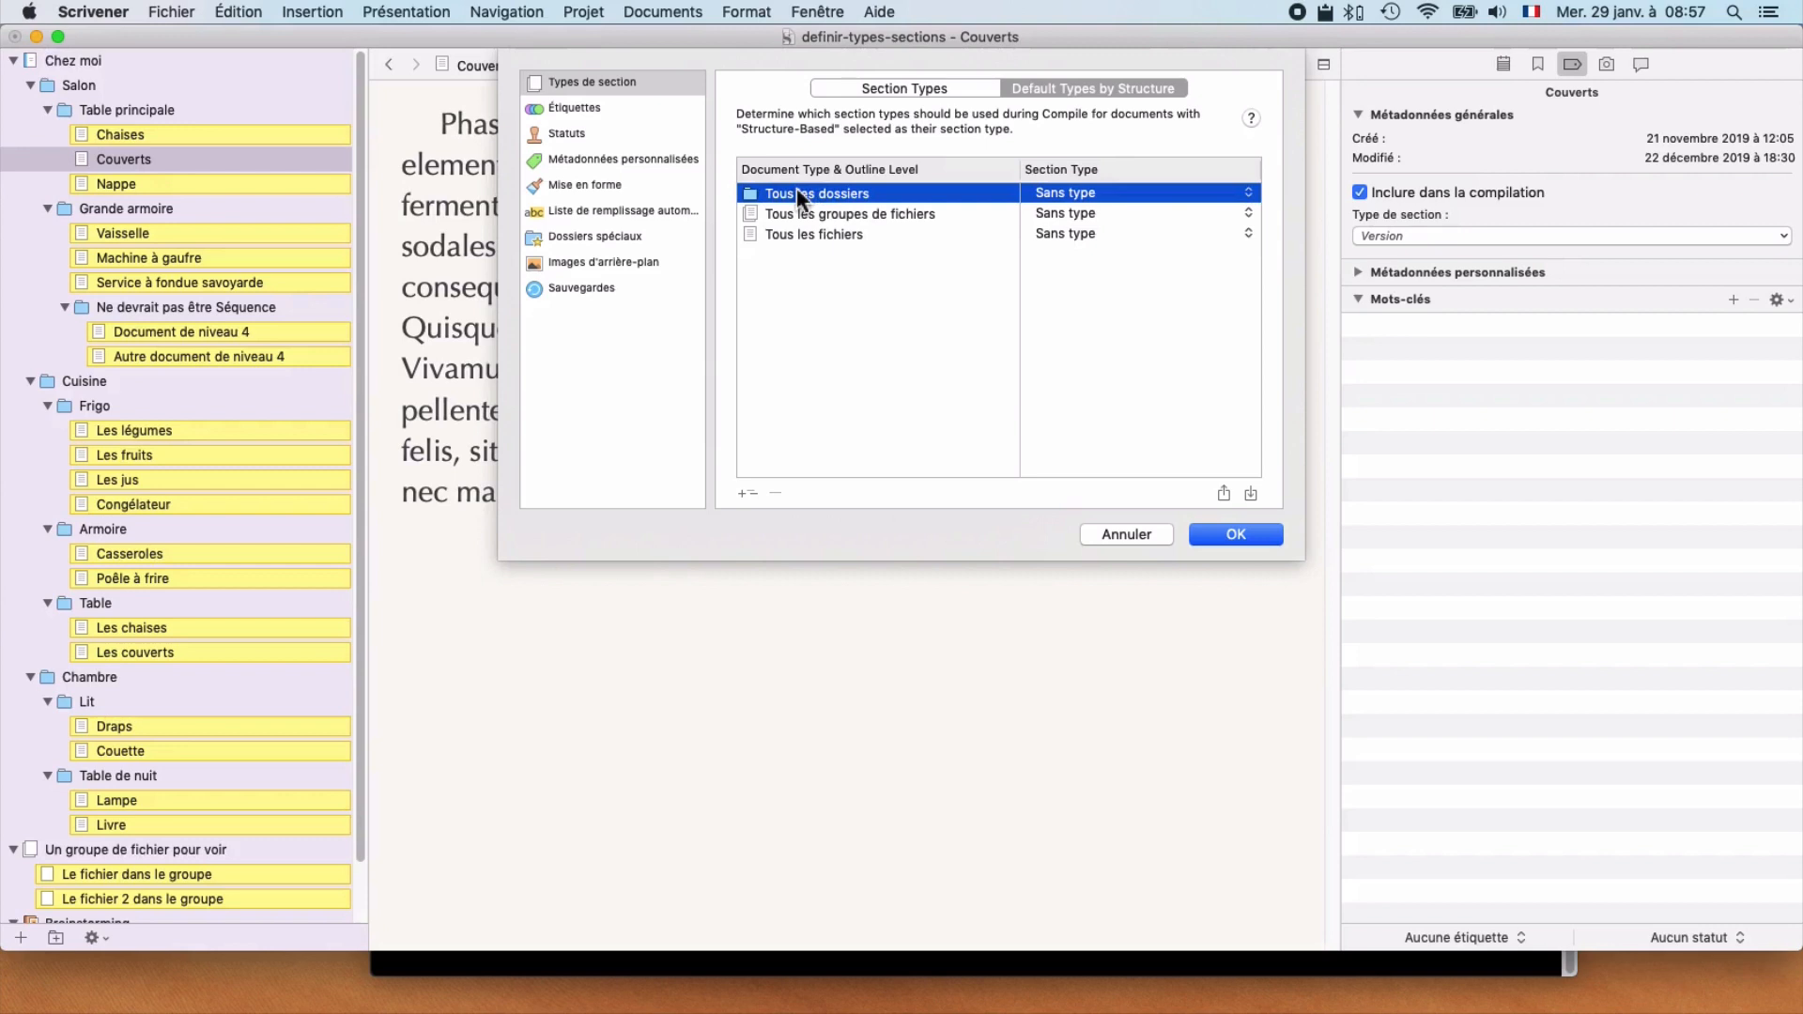
click(744, 493)
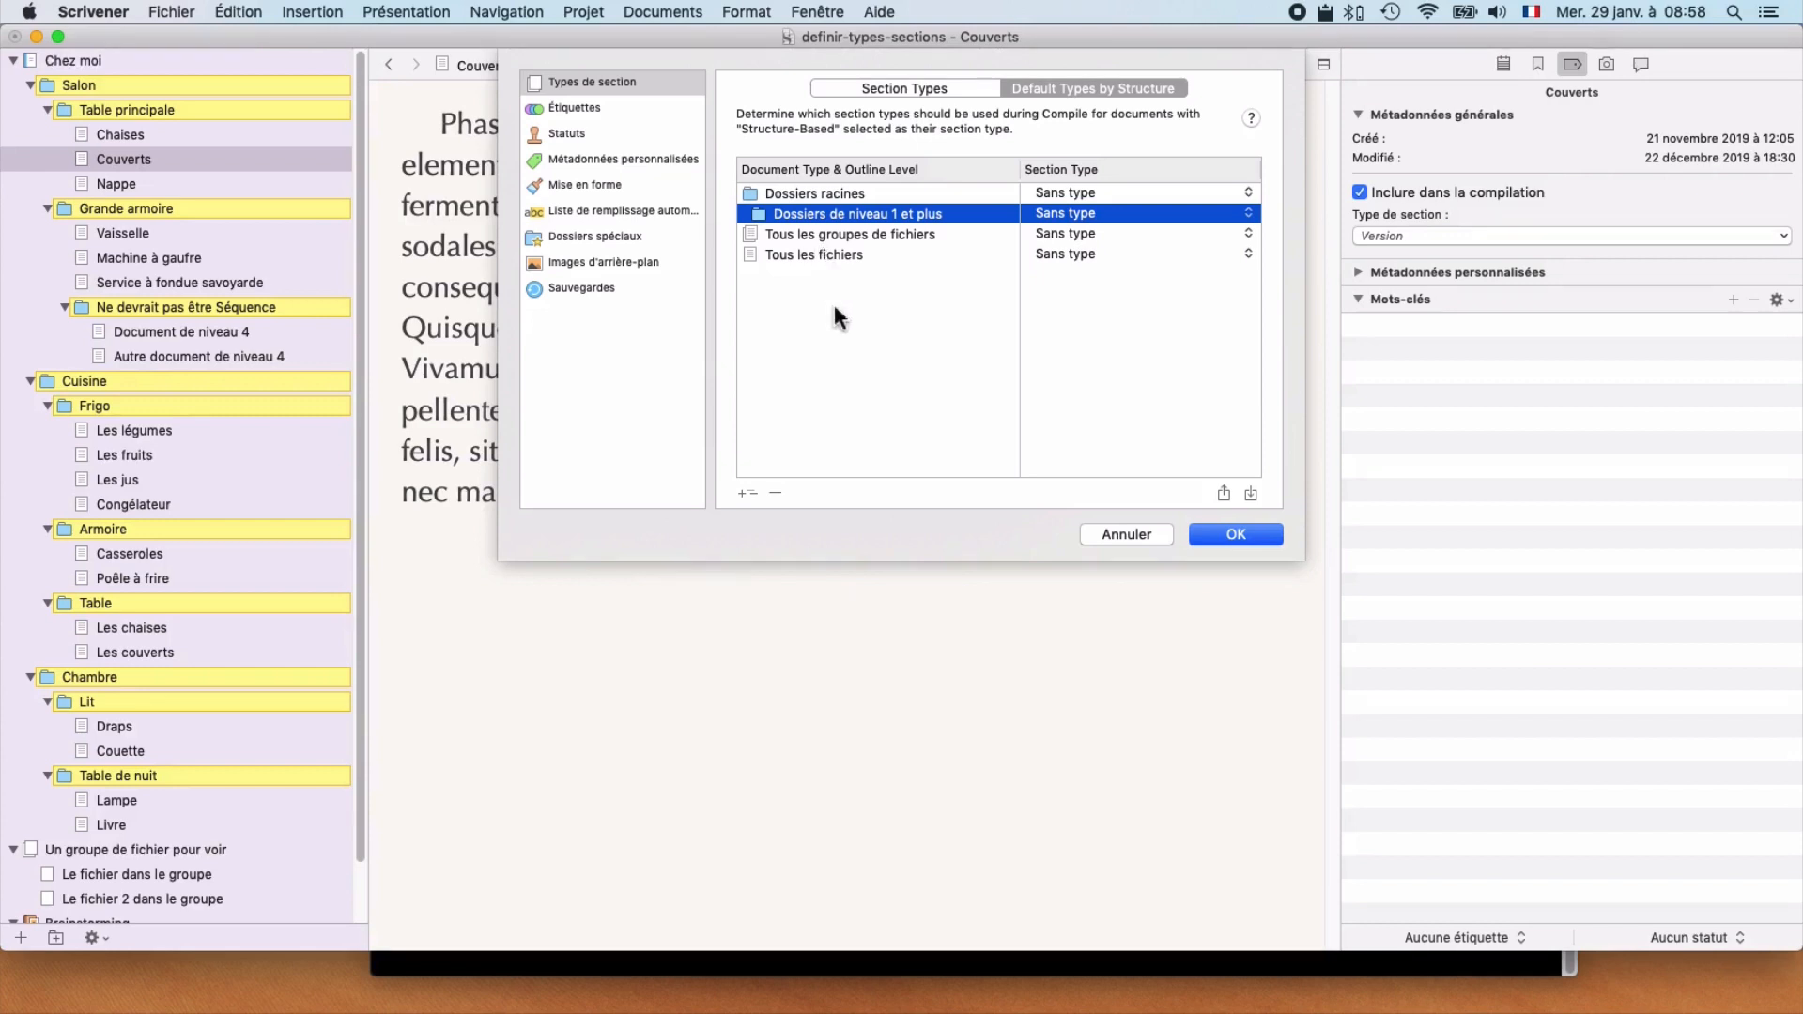
click(747, 492)
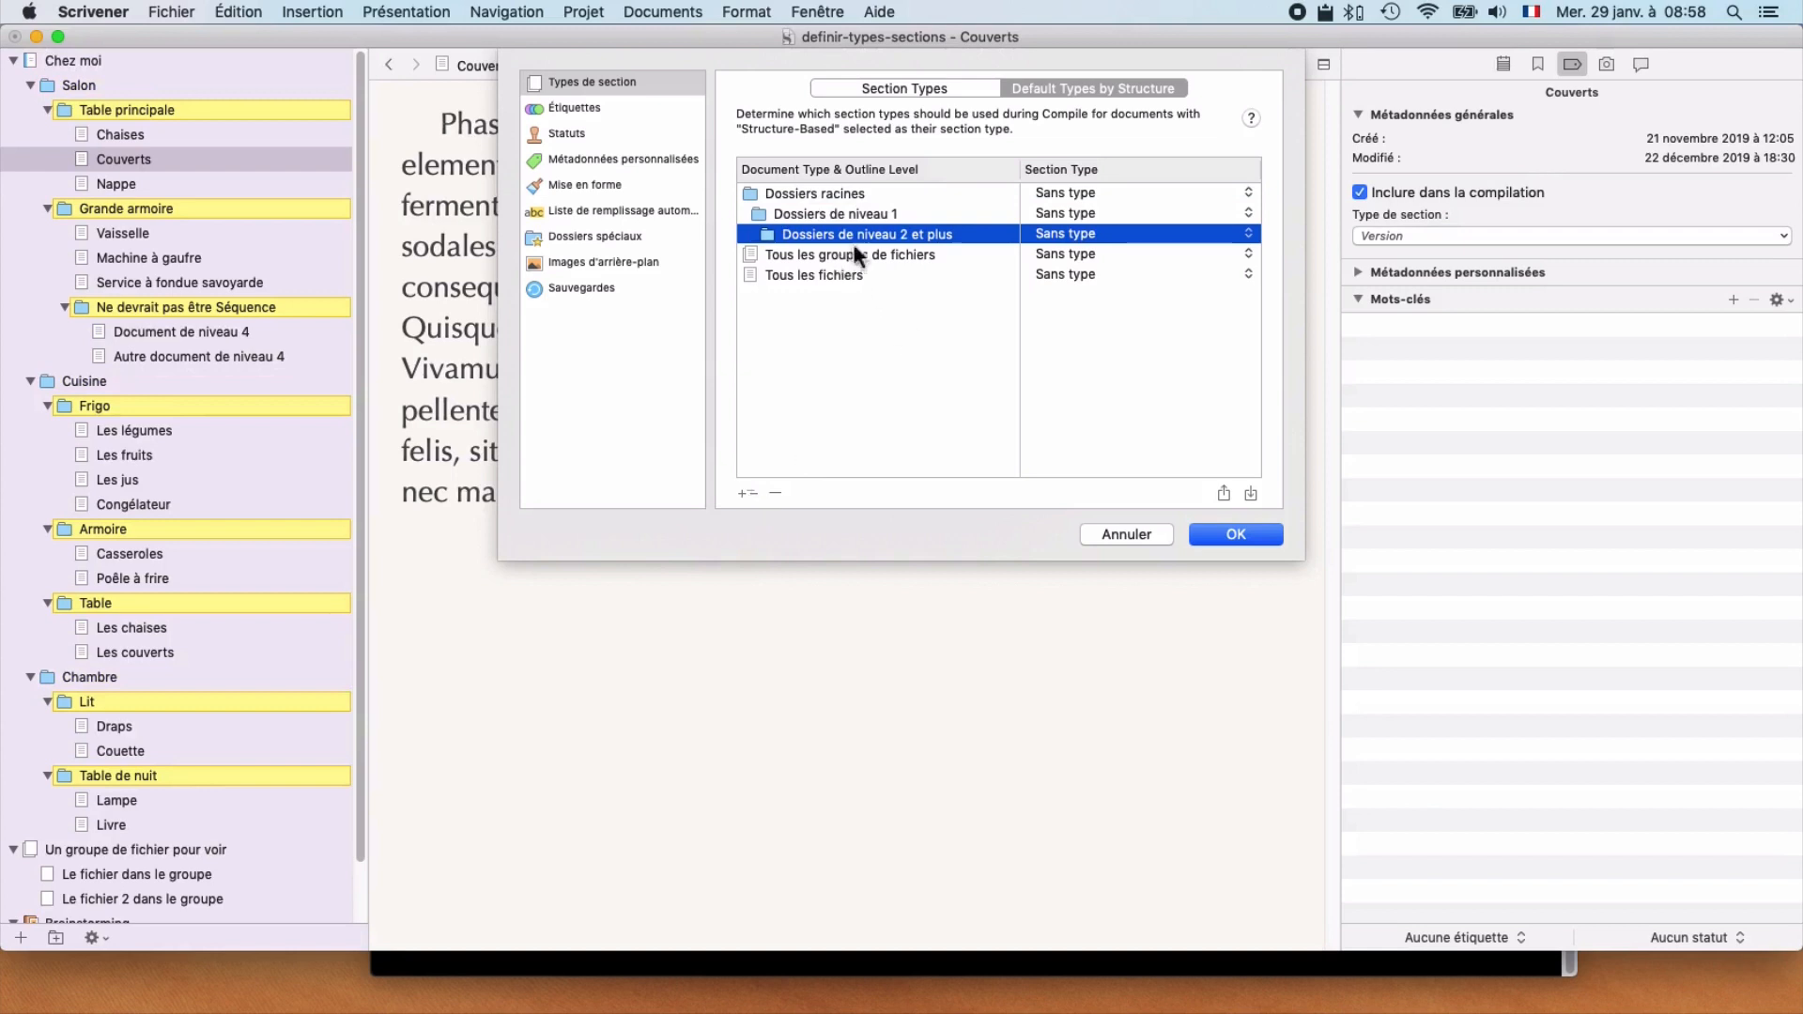
Step: Assign the Chapitre section type to level 1 folders and apply the project settings
click(796, 214)
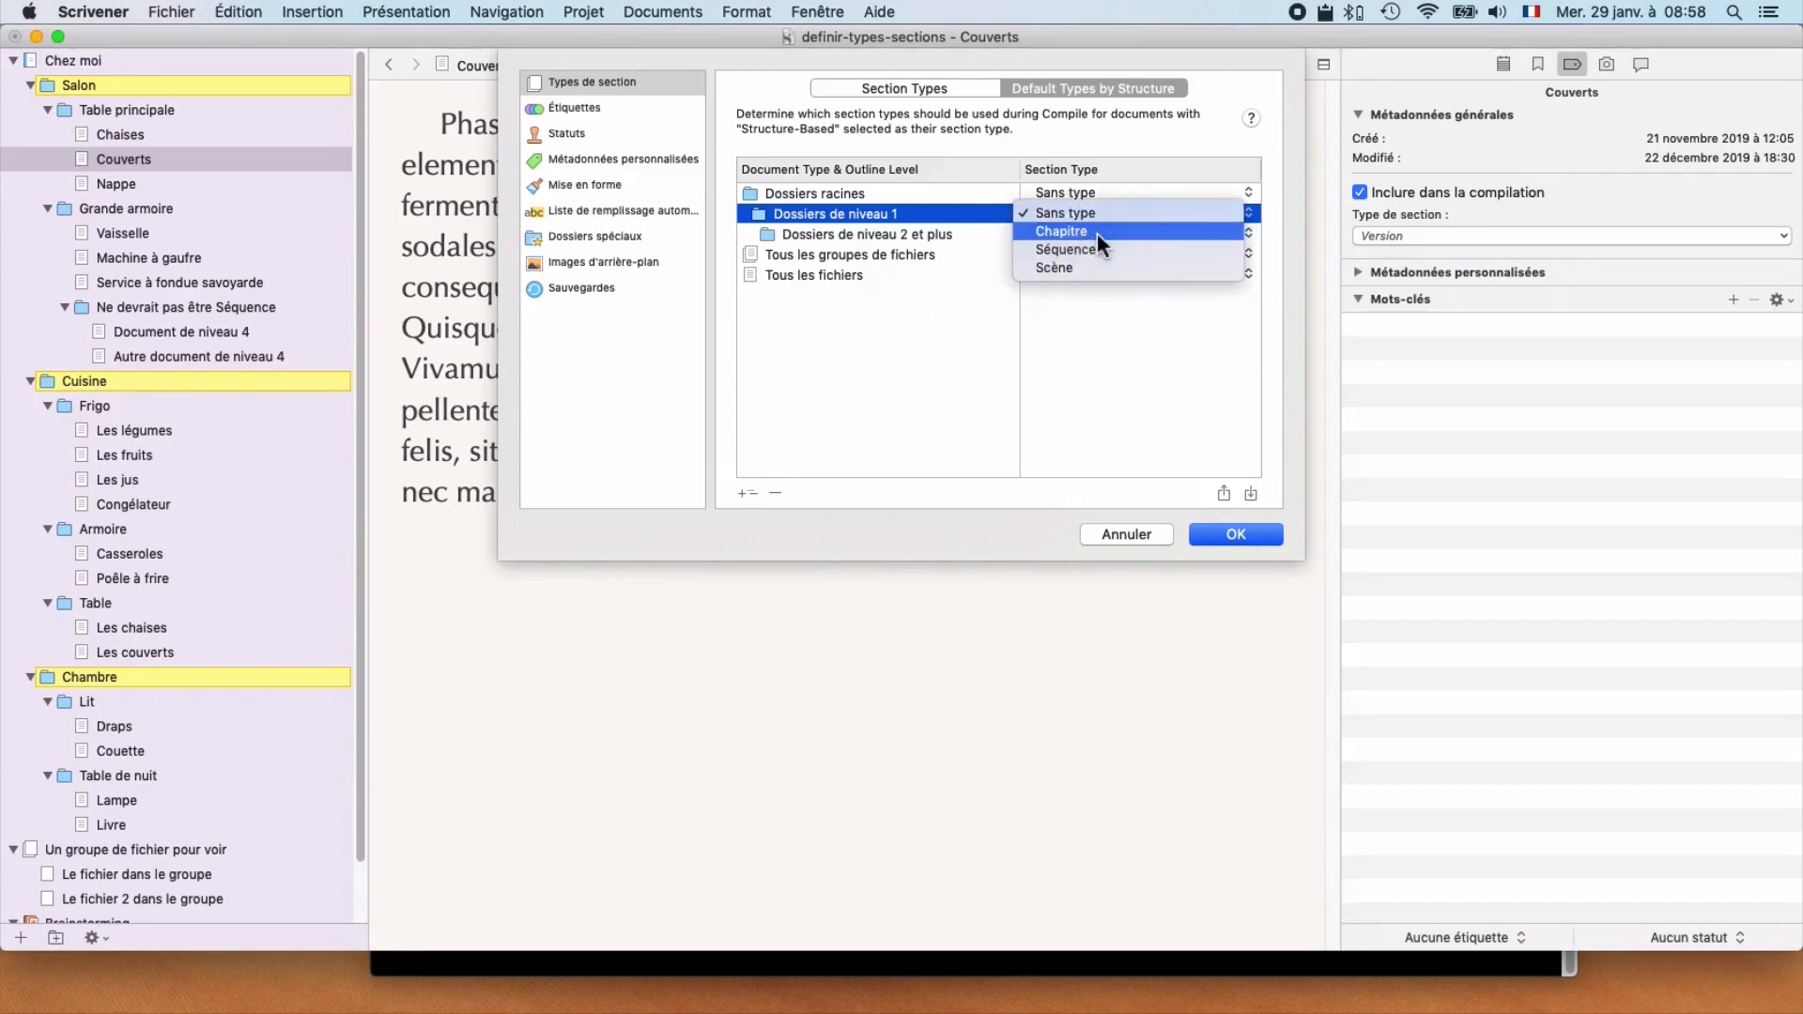
click(1097, 232)
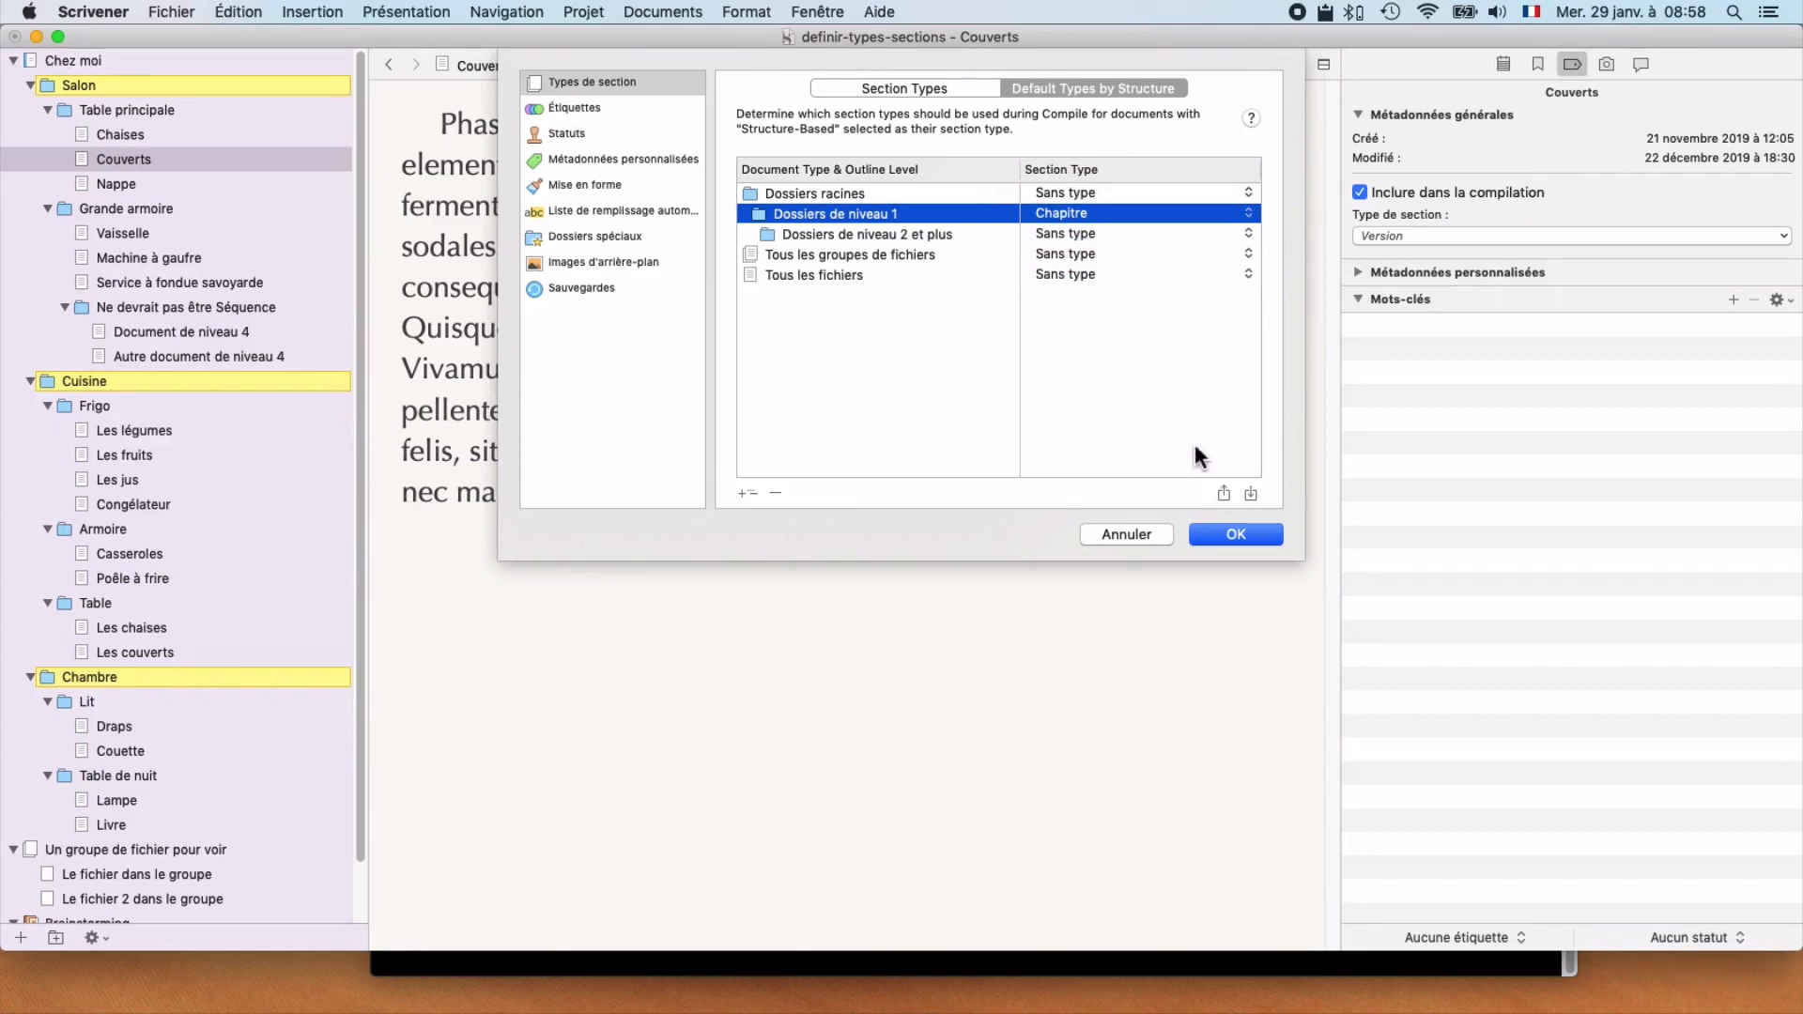
click(1236, 534)
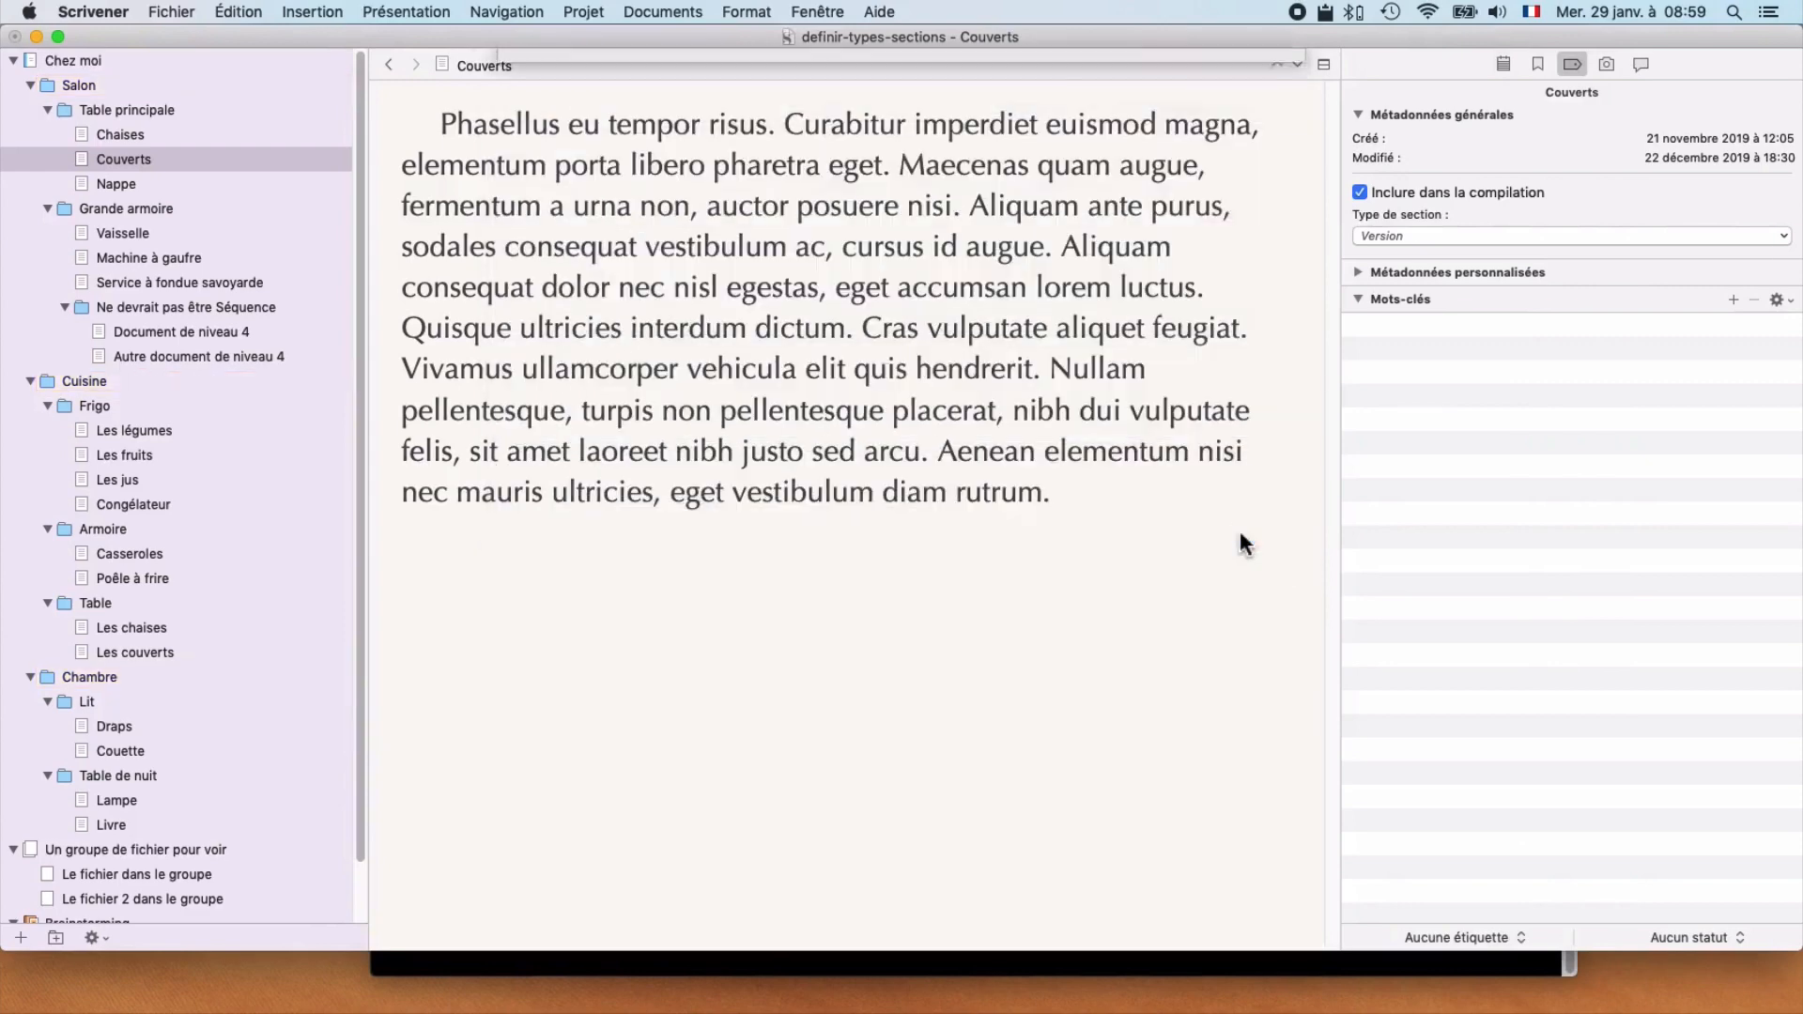
Step: Check the section type of the Salon, Cuisine, Chambre and Table principale folders in their metadata
click(93, 85)
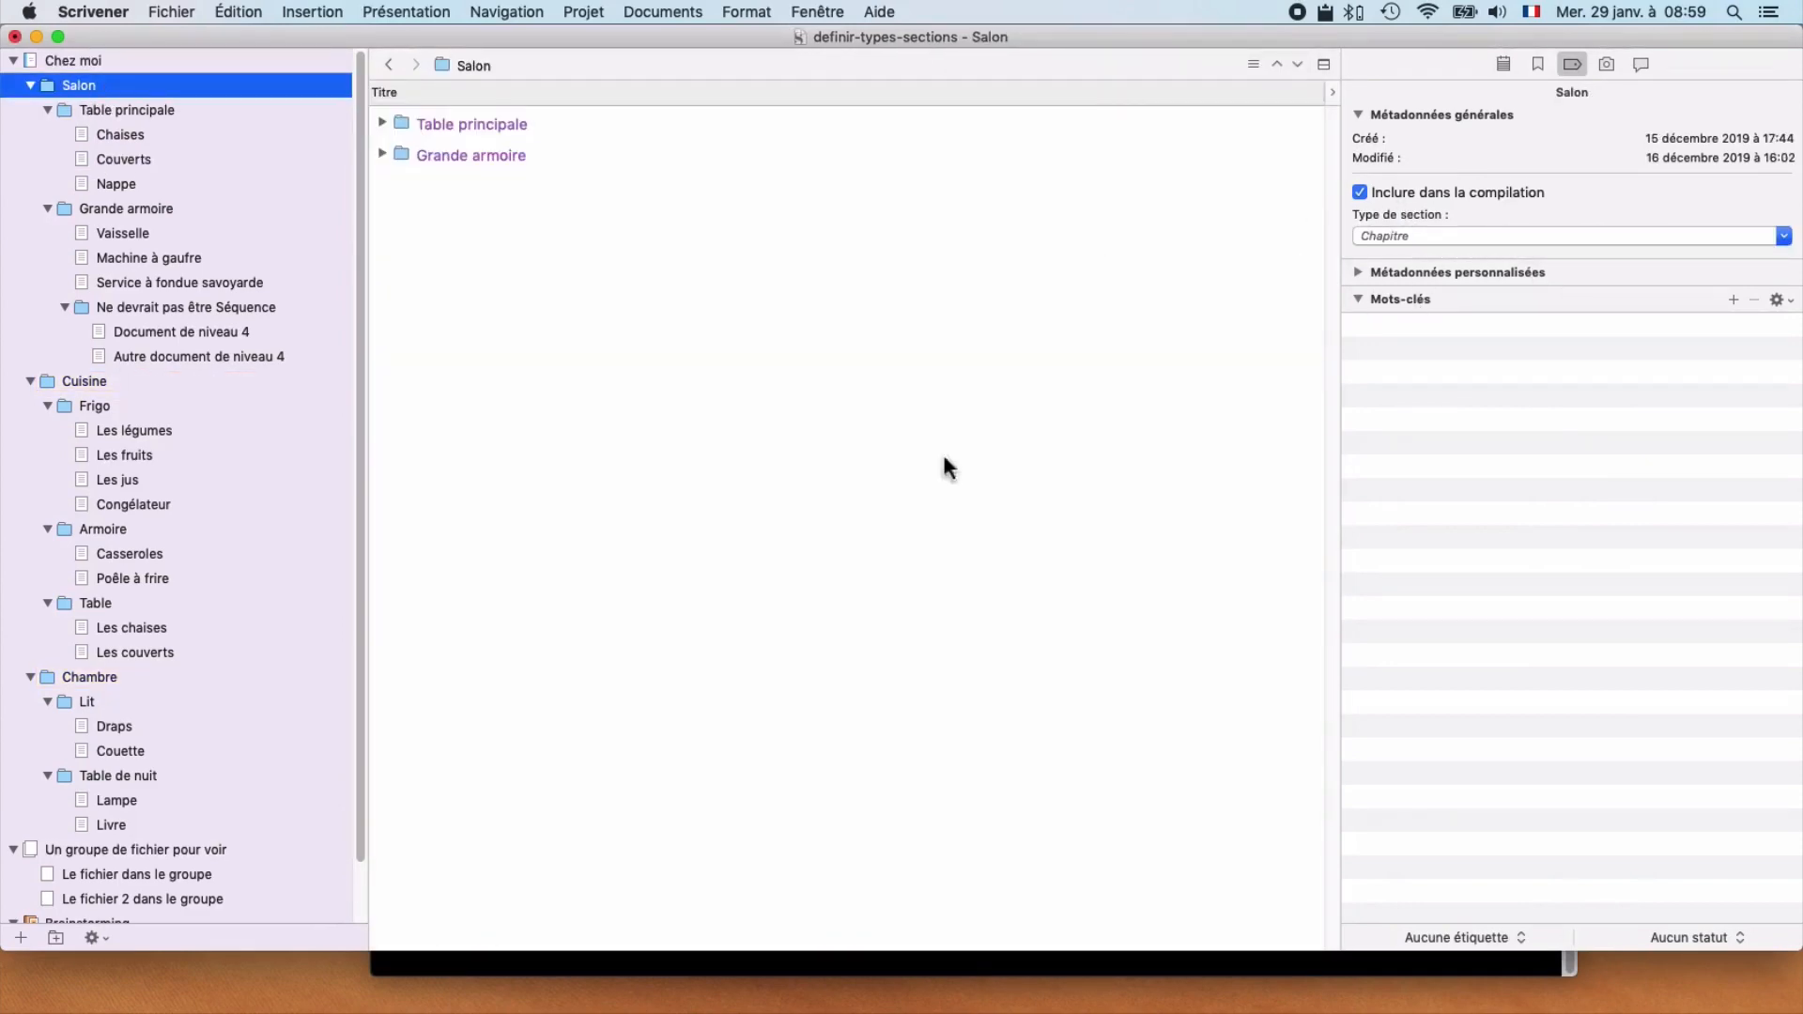
click(82, 387)
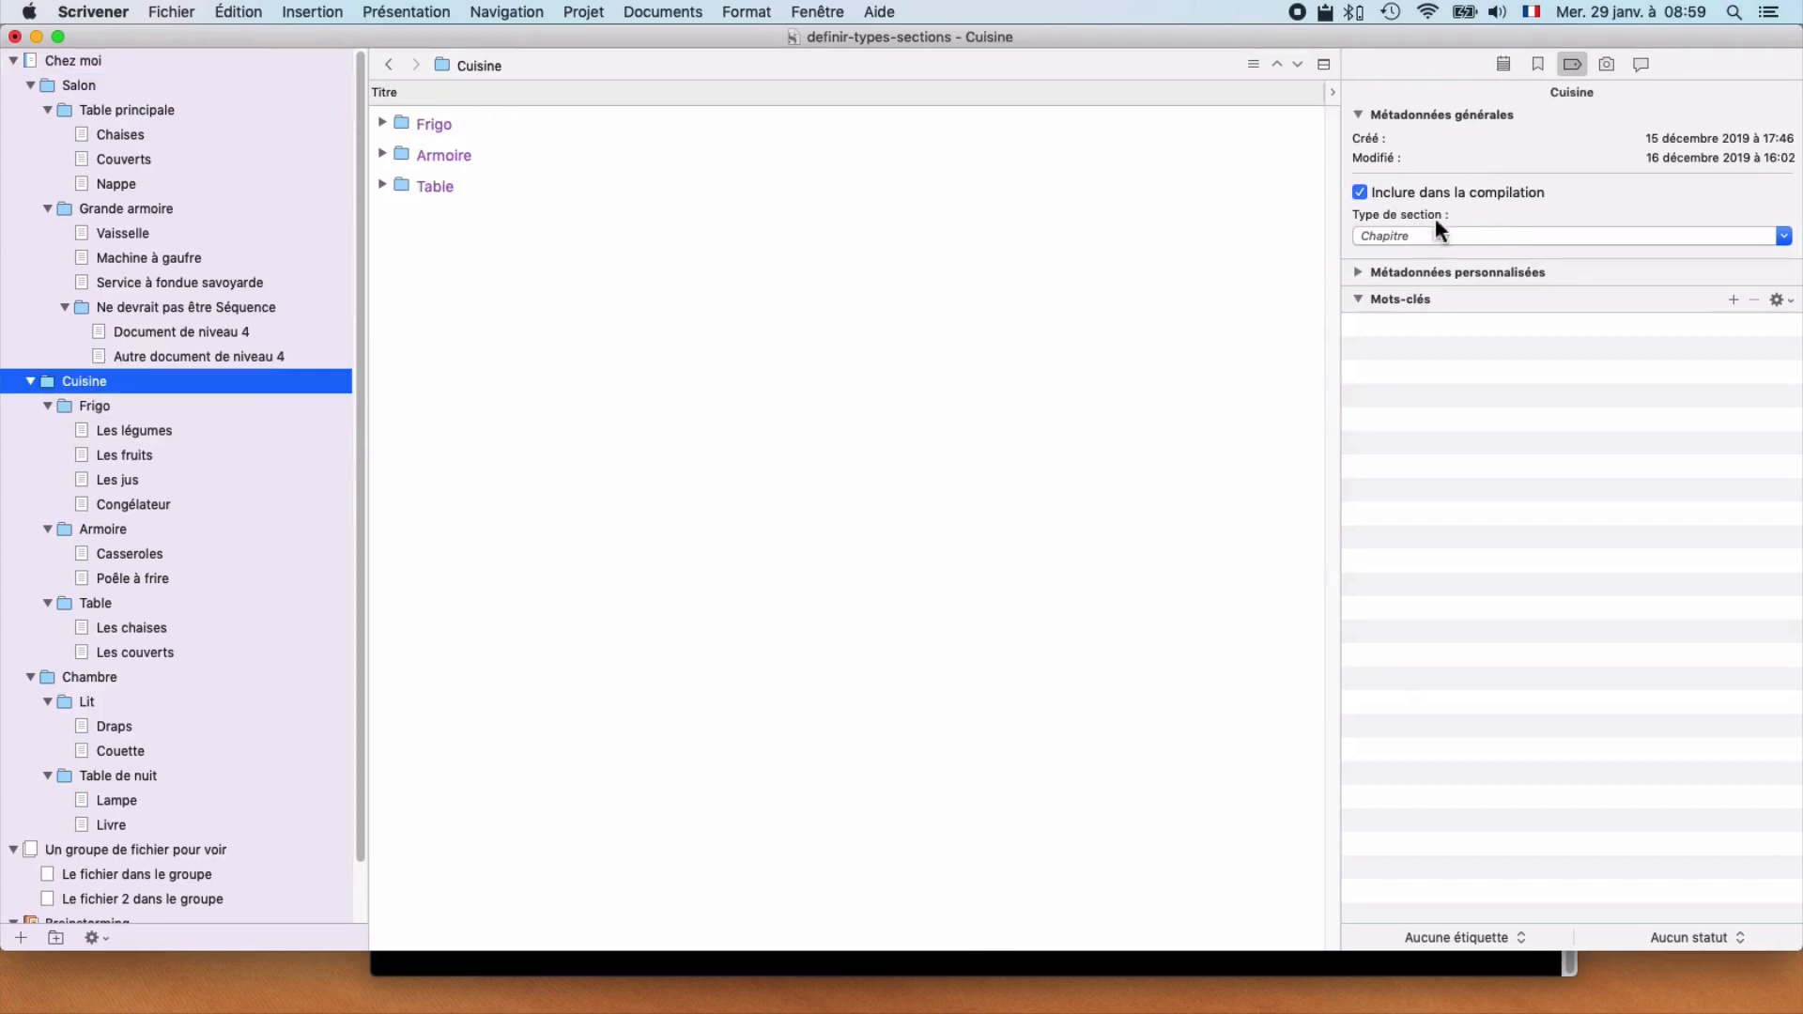
click(89, 678)
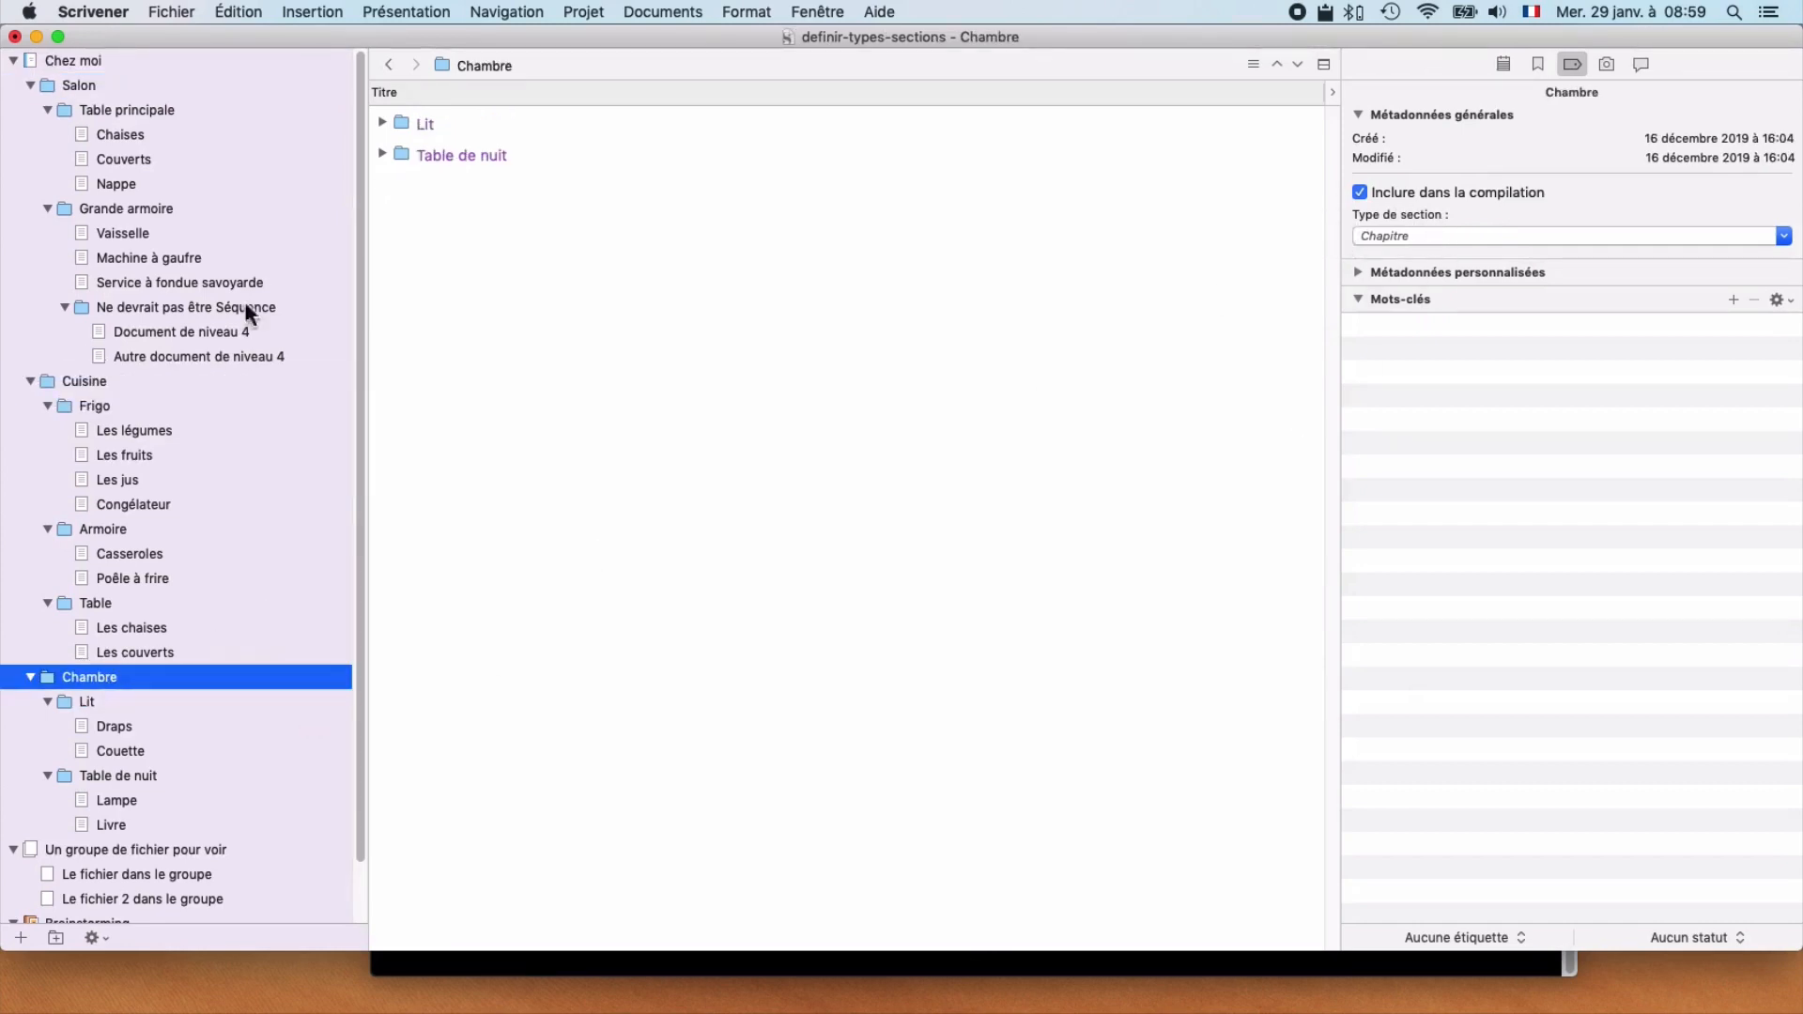
click(161, 109)
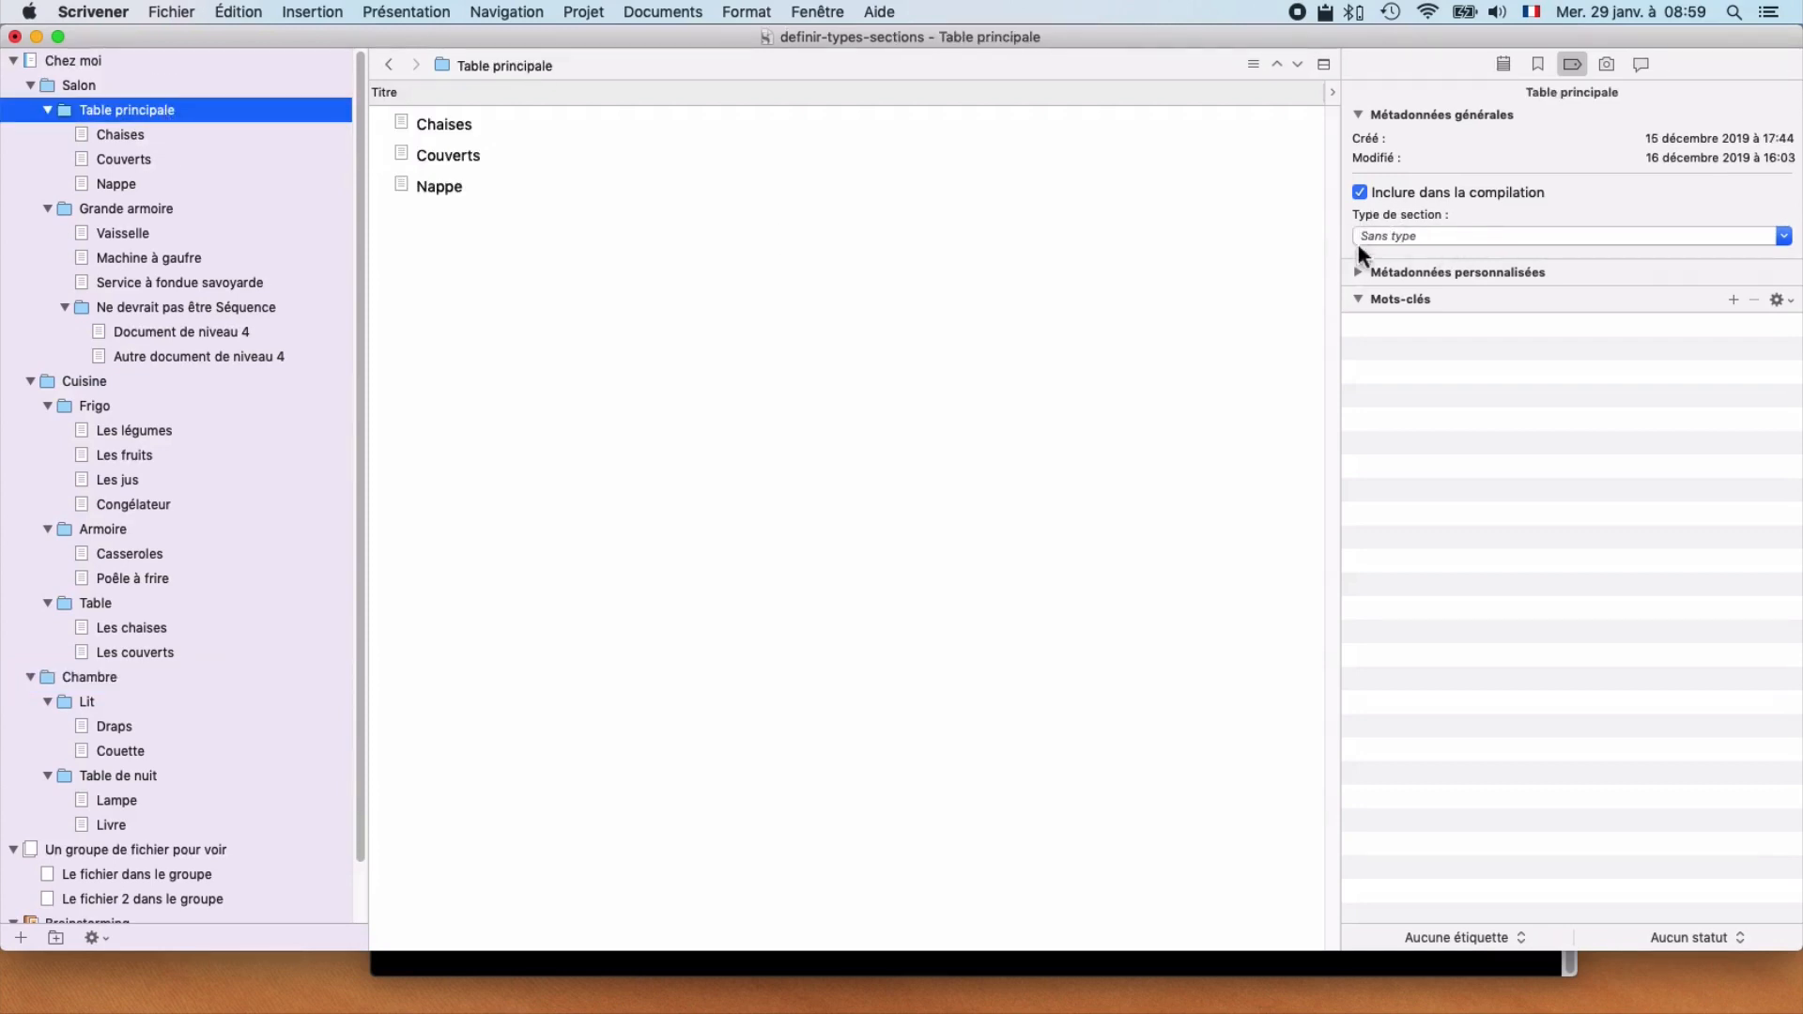
Step: Reopen the project settings and add a separate level 3 and deeper category beneath the level 2 folders
click(579, 11)
click(599, 115)
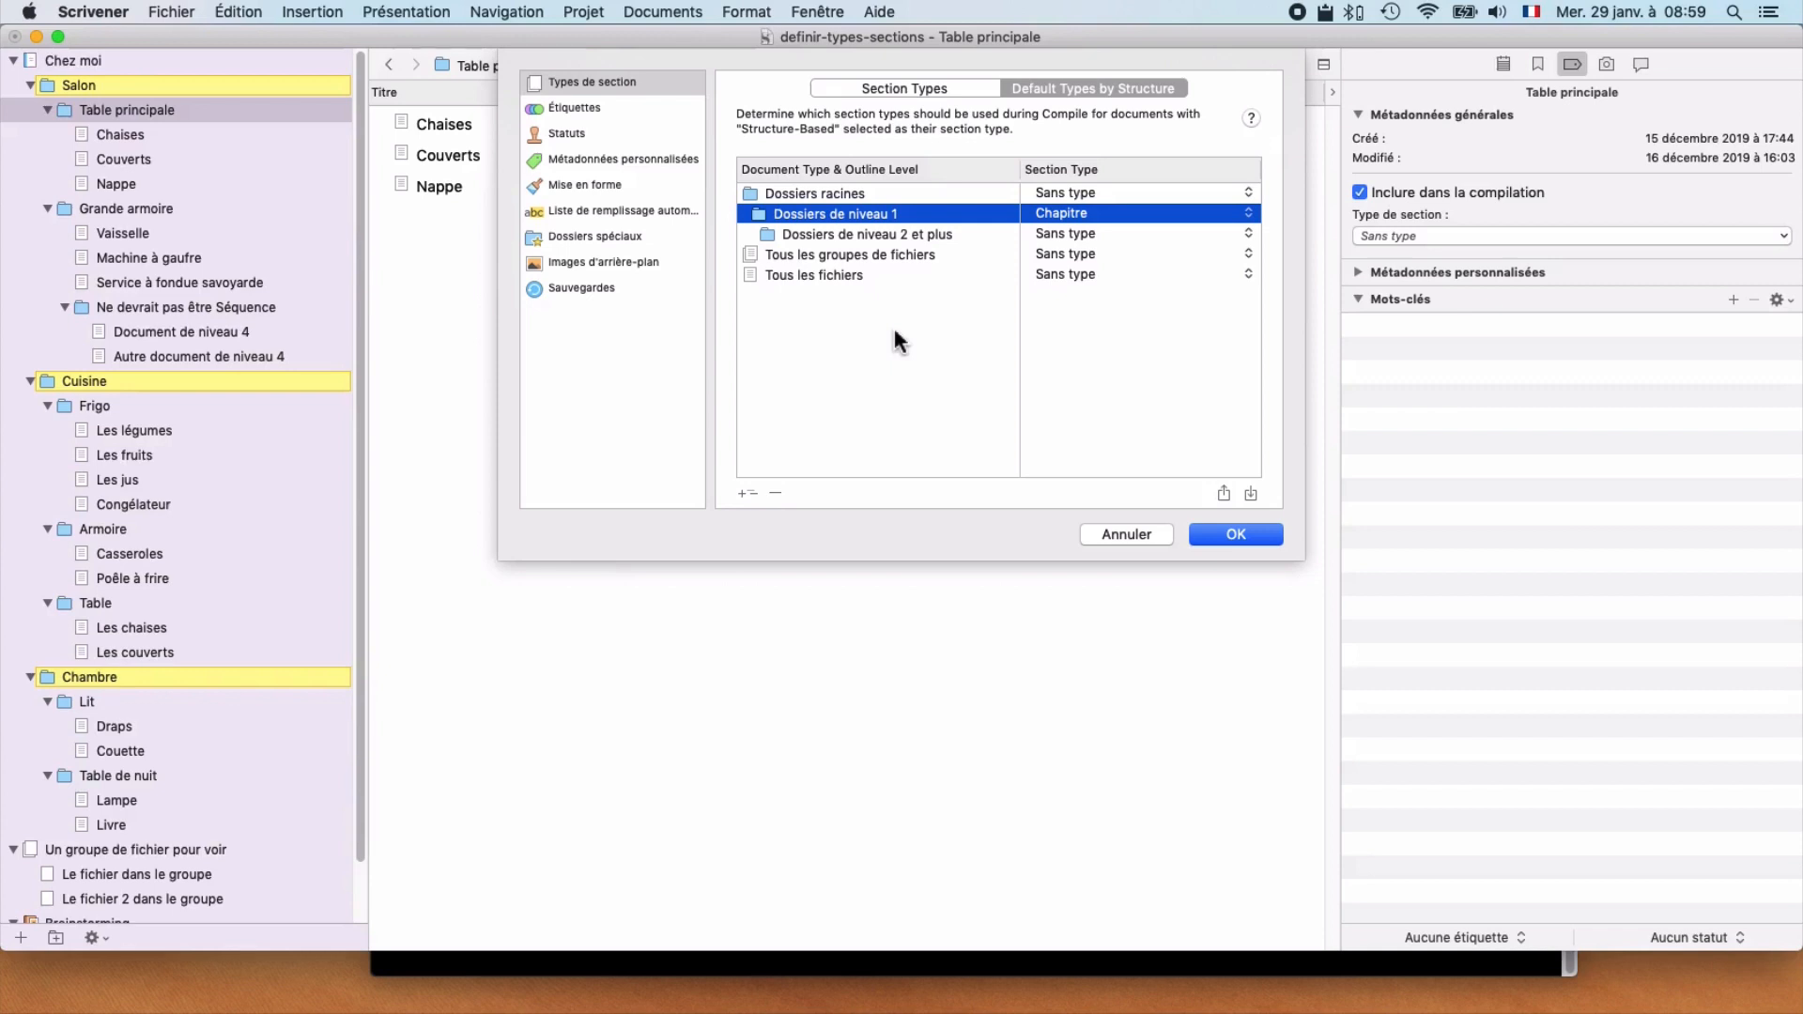
click(829, 235)
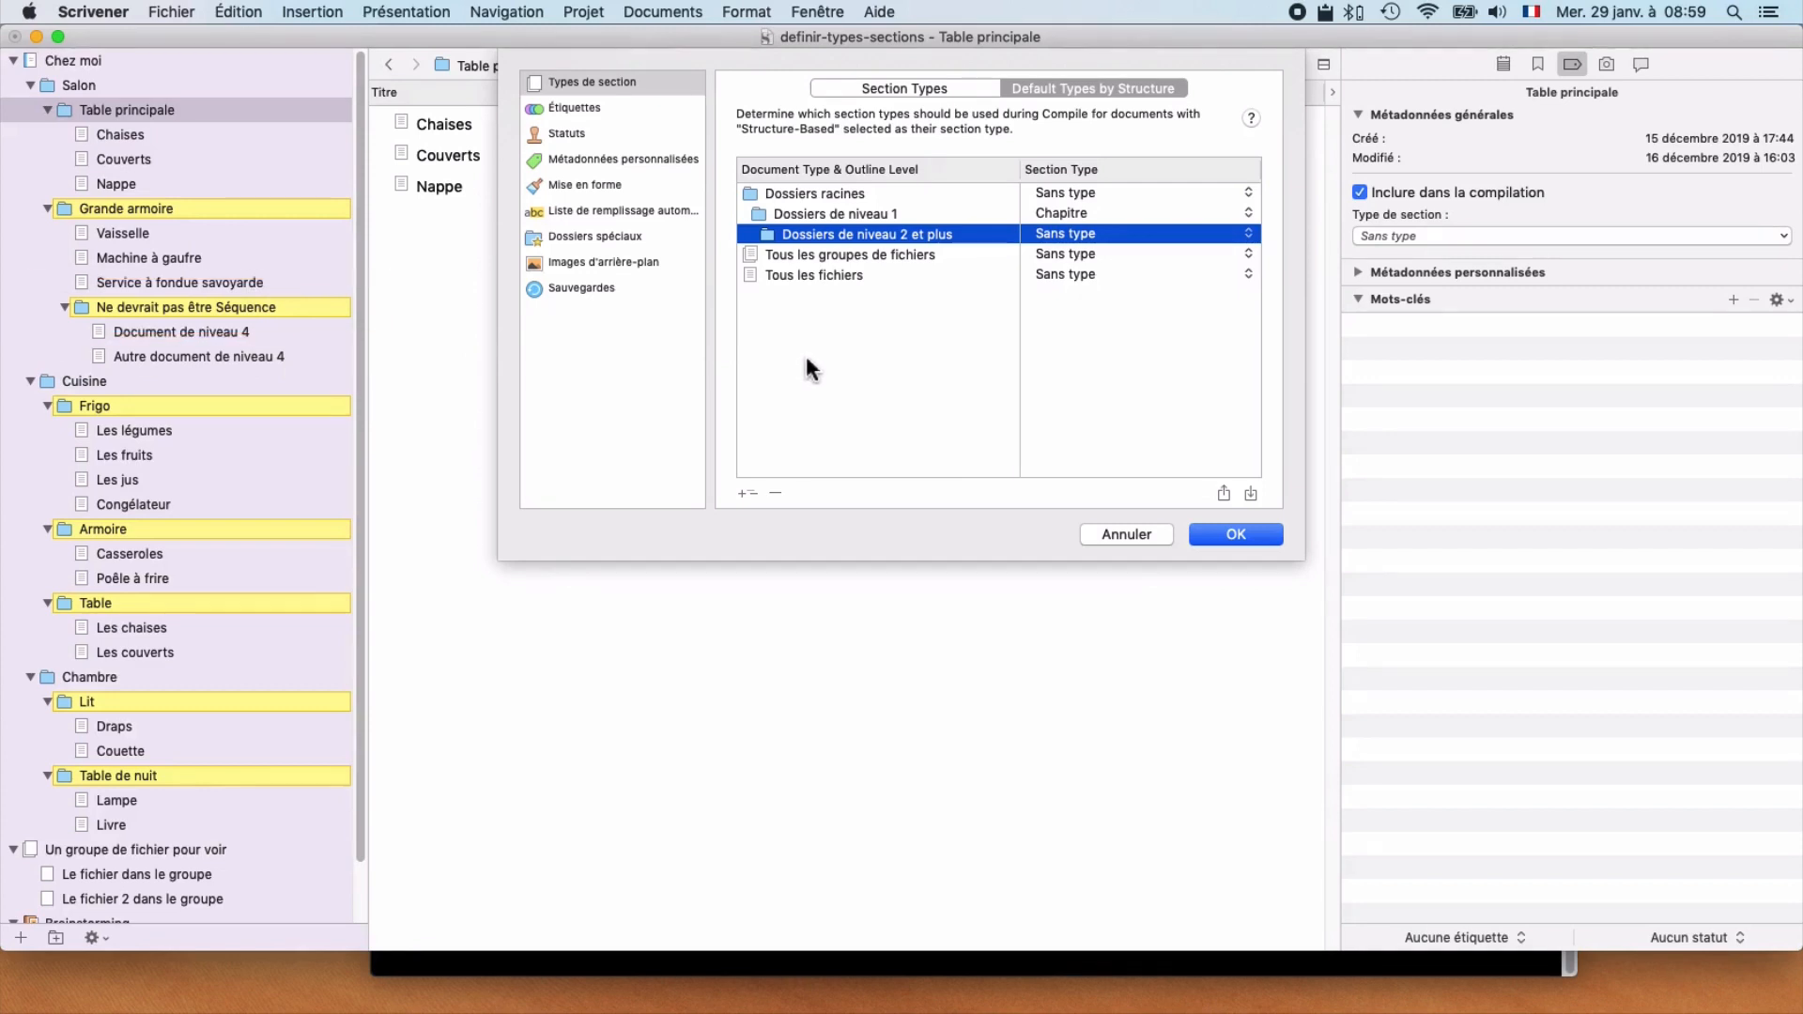
click(746, 493)
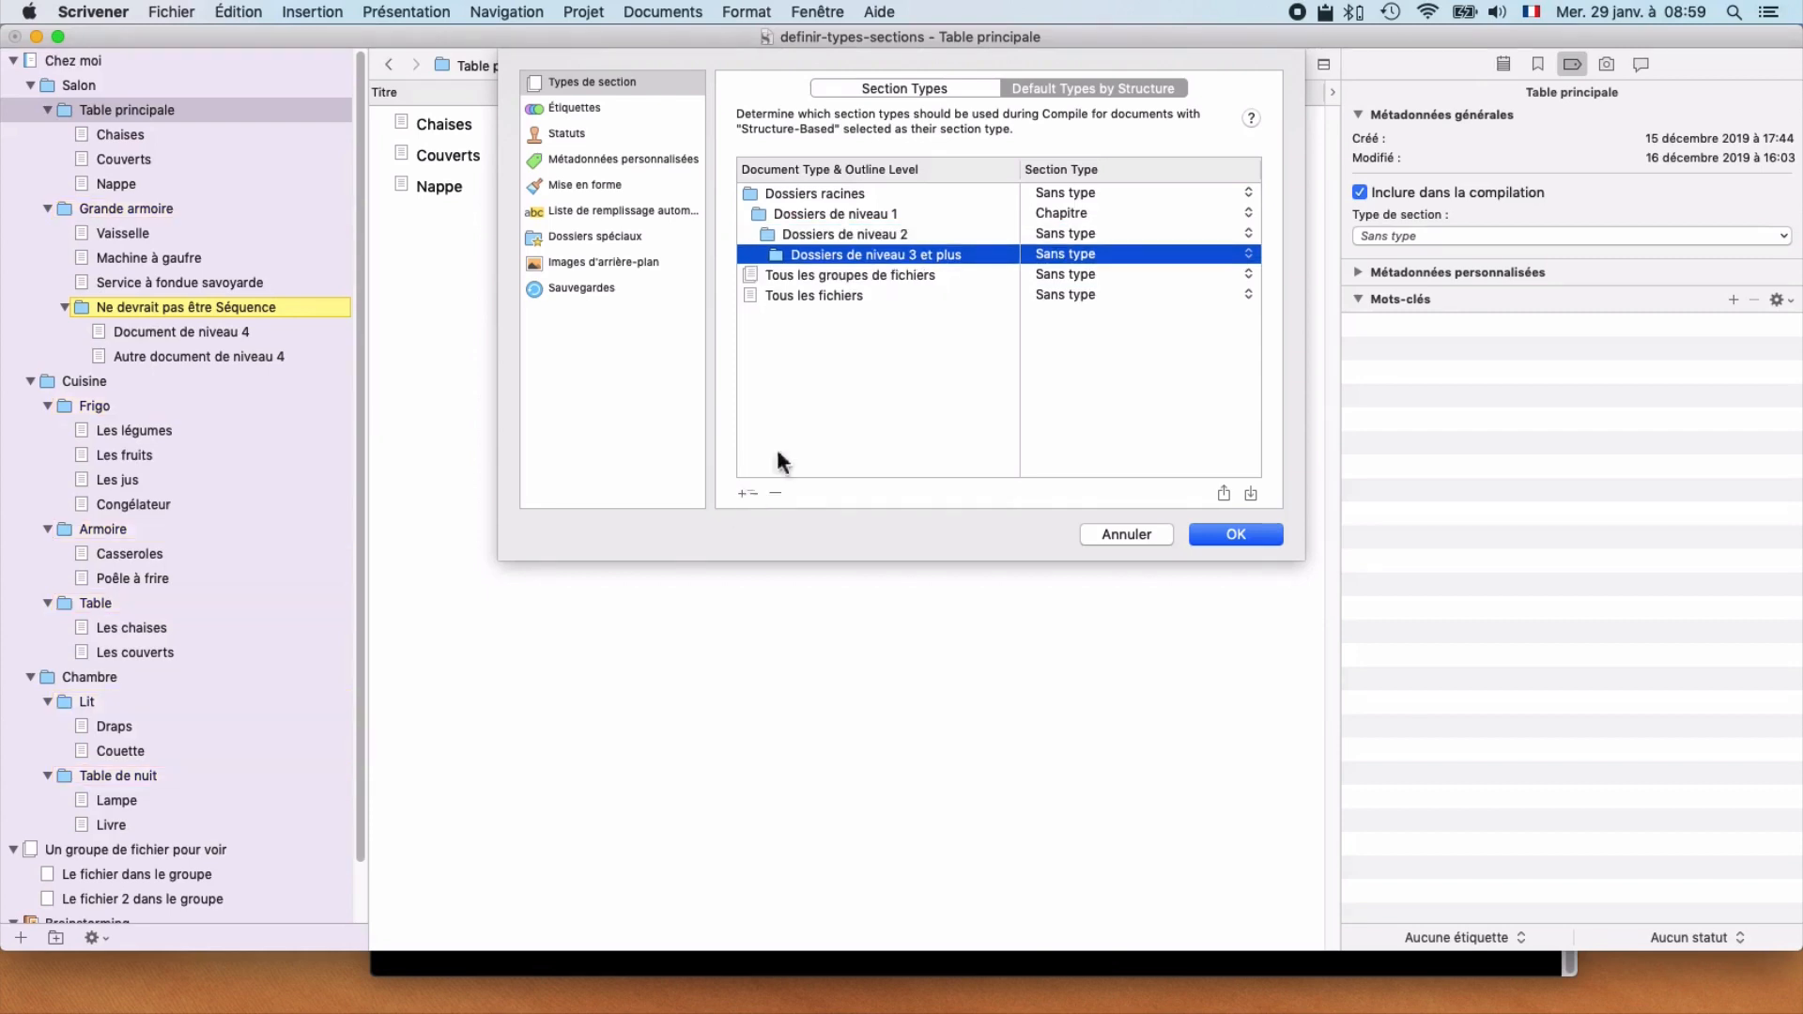
Step: Assign the Séquence section type to the level 2 folders
click(804, 238)
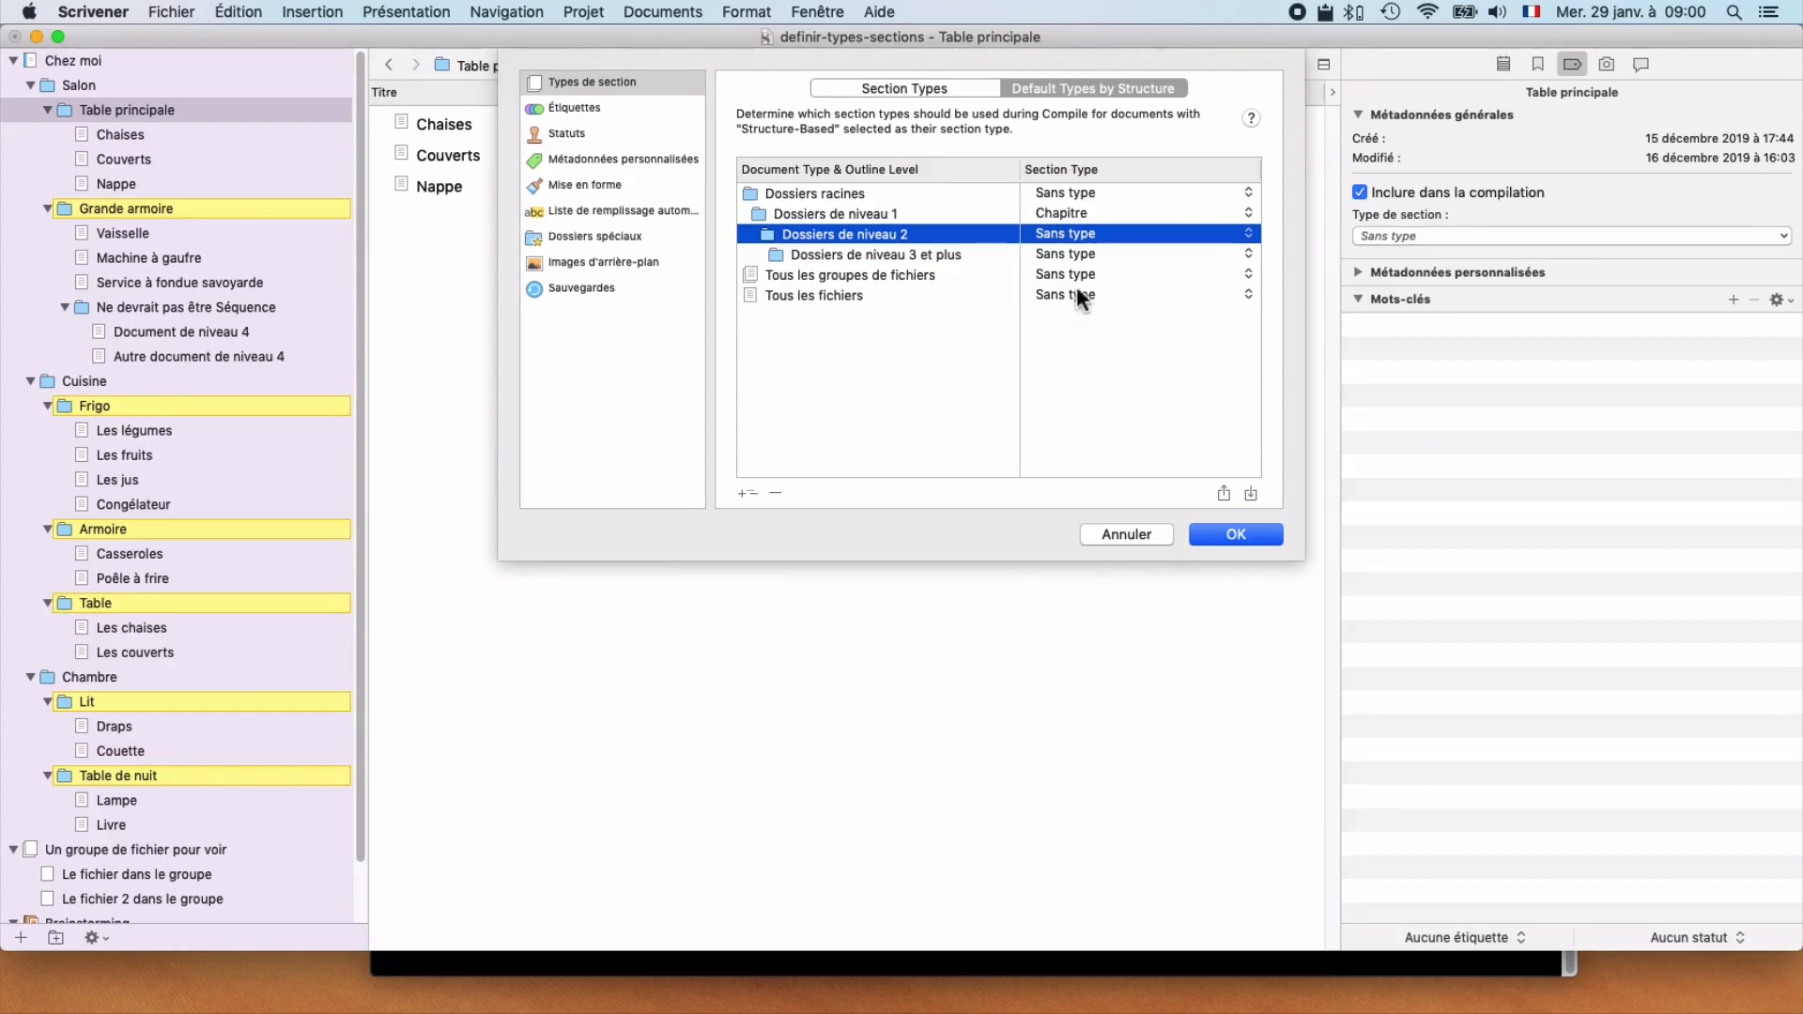
click(1069, 239)
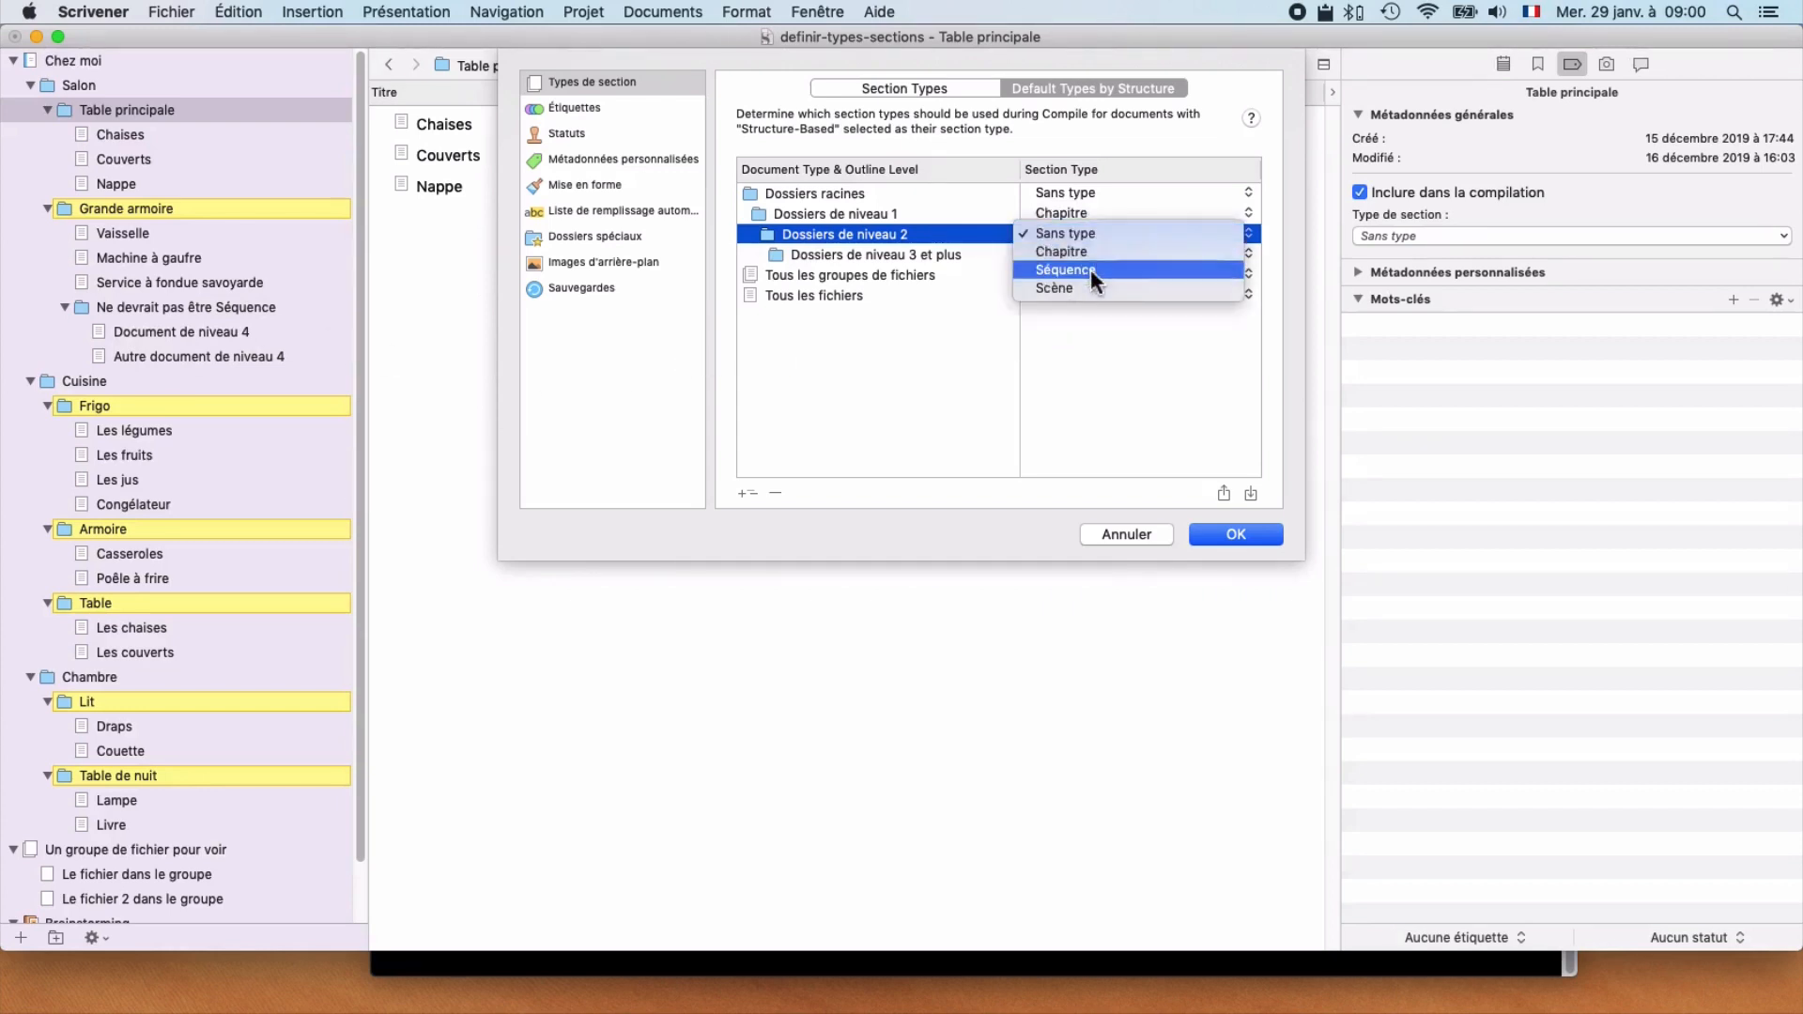
click(1090, 270)
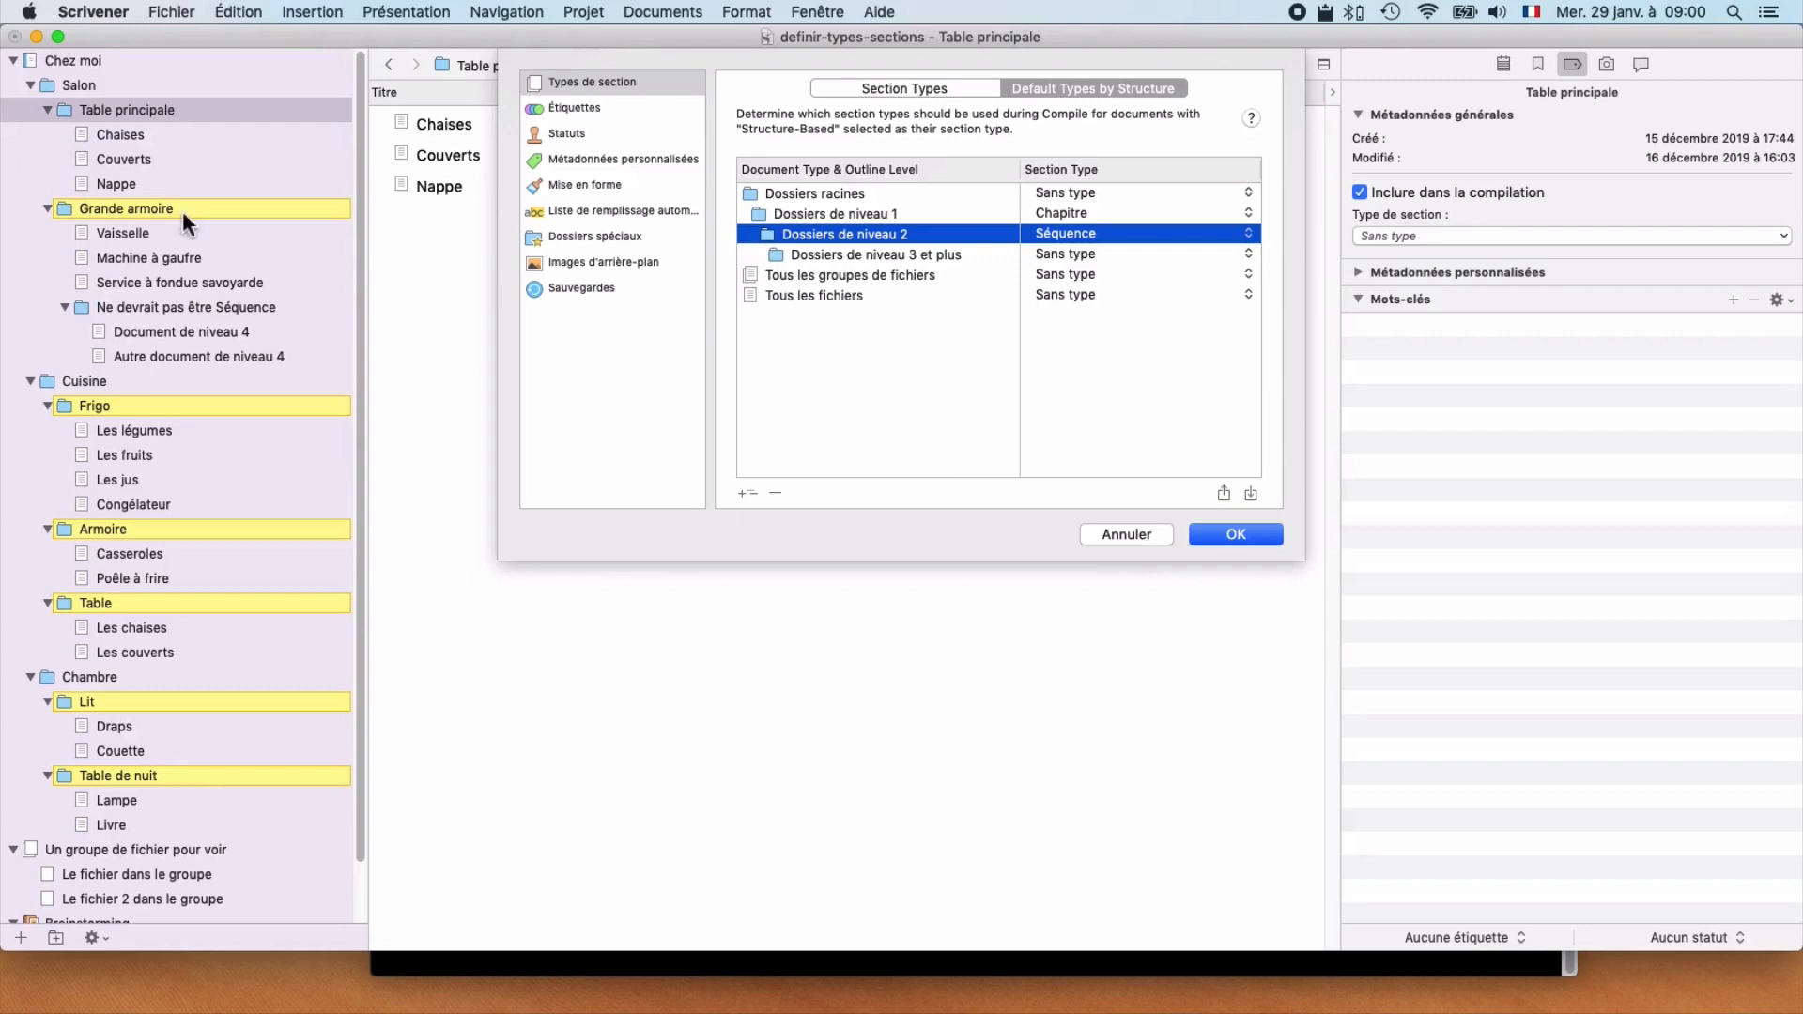
Step: Split the all-files category into root files, levels 1, 2 and 3, and level 4 and deeper files
click(840, 296)
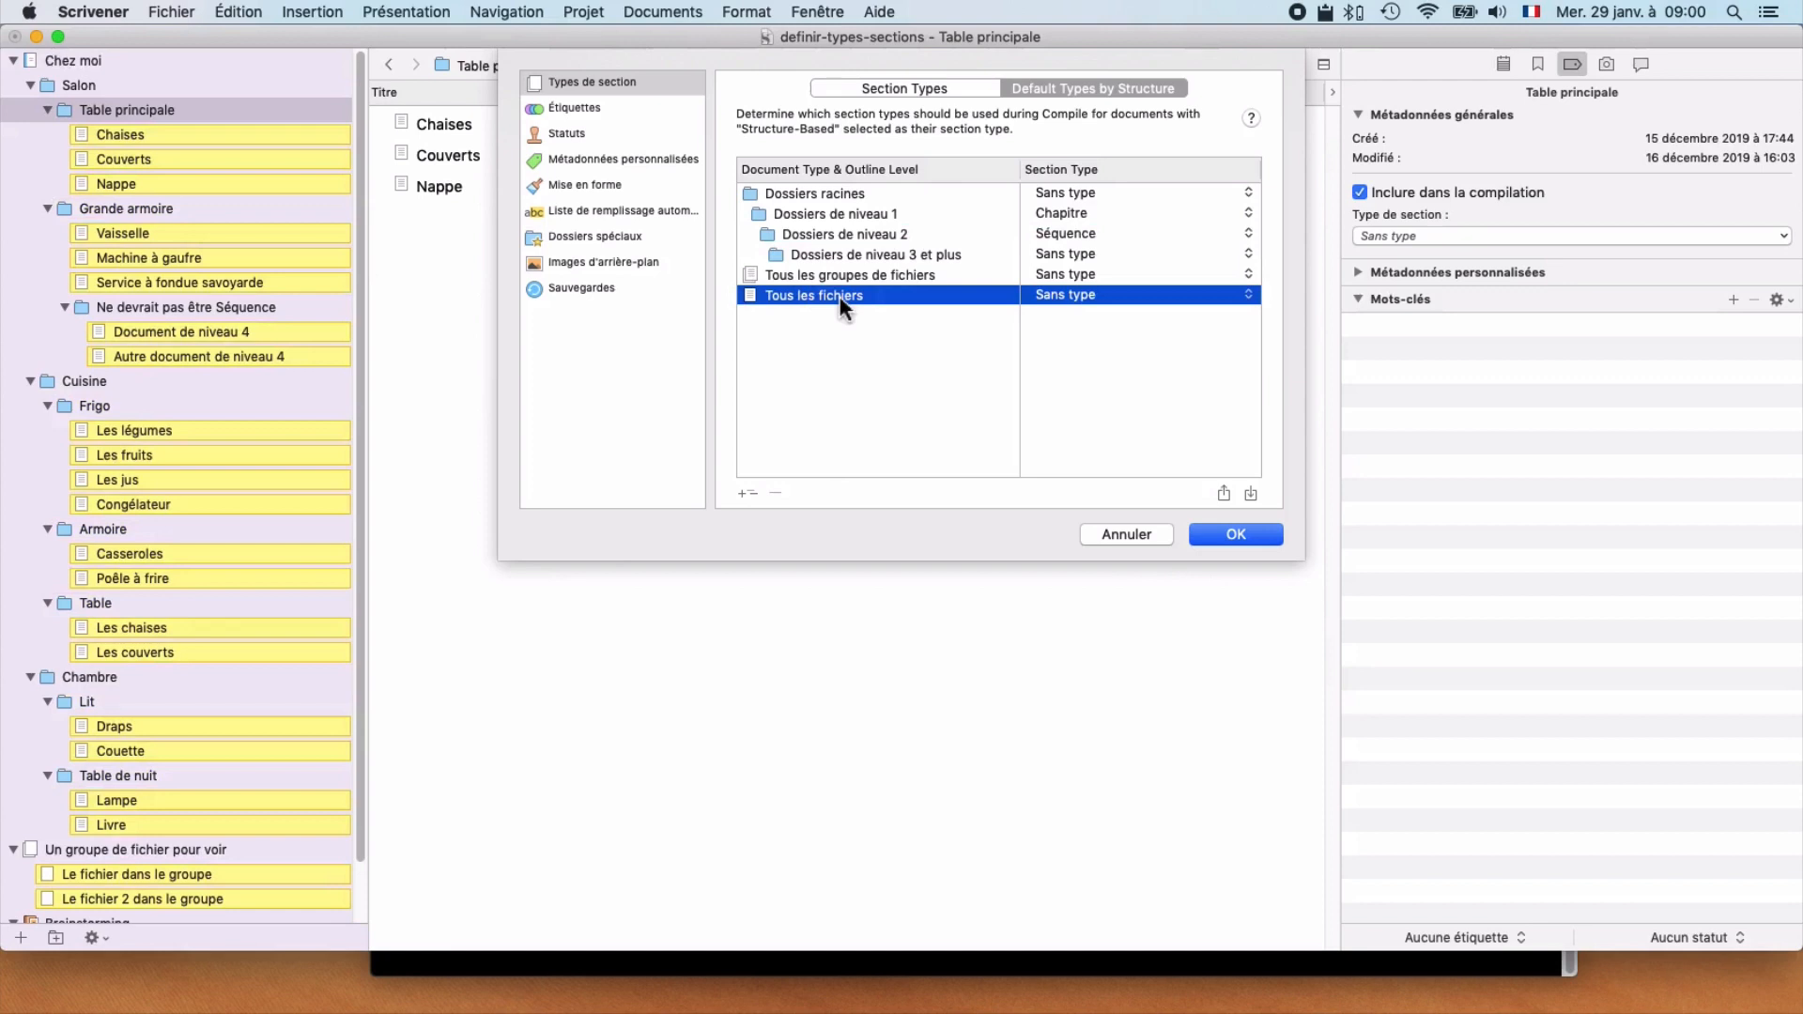
click(744, 493)
click(744, 493)
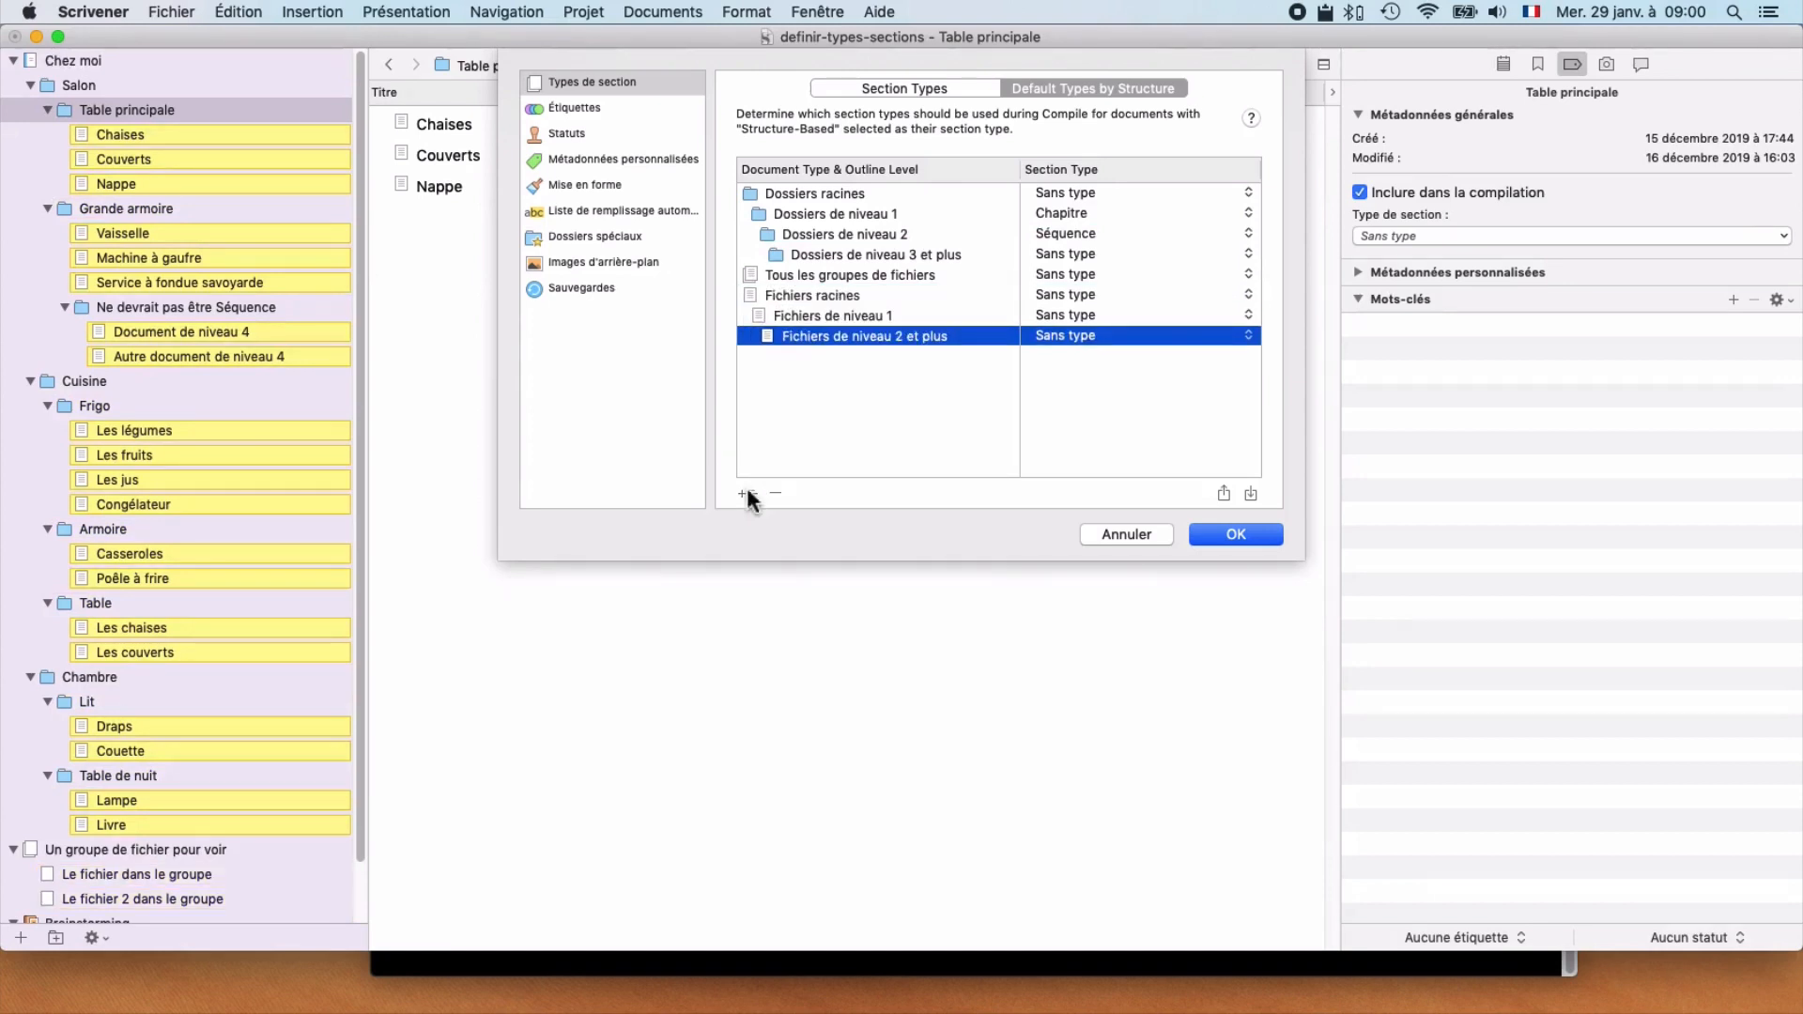
click(744, 493)
click(744, 493)
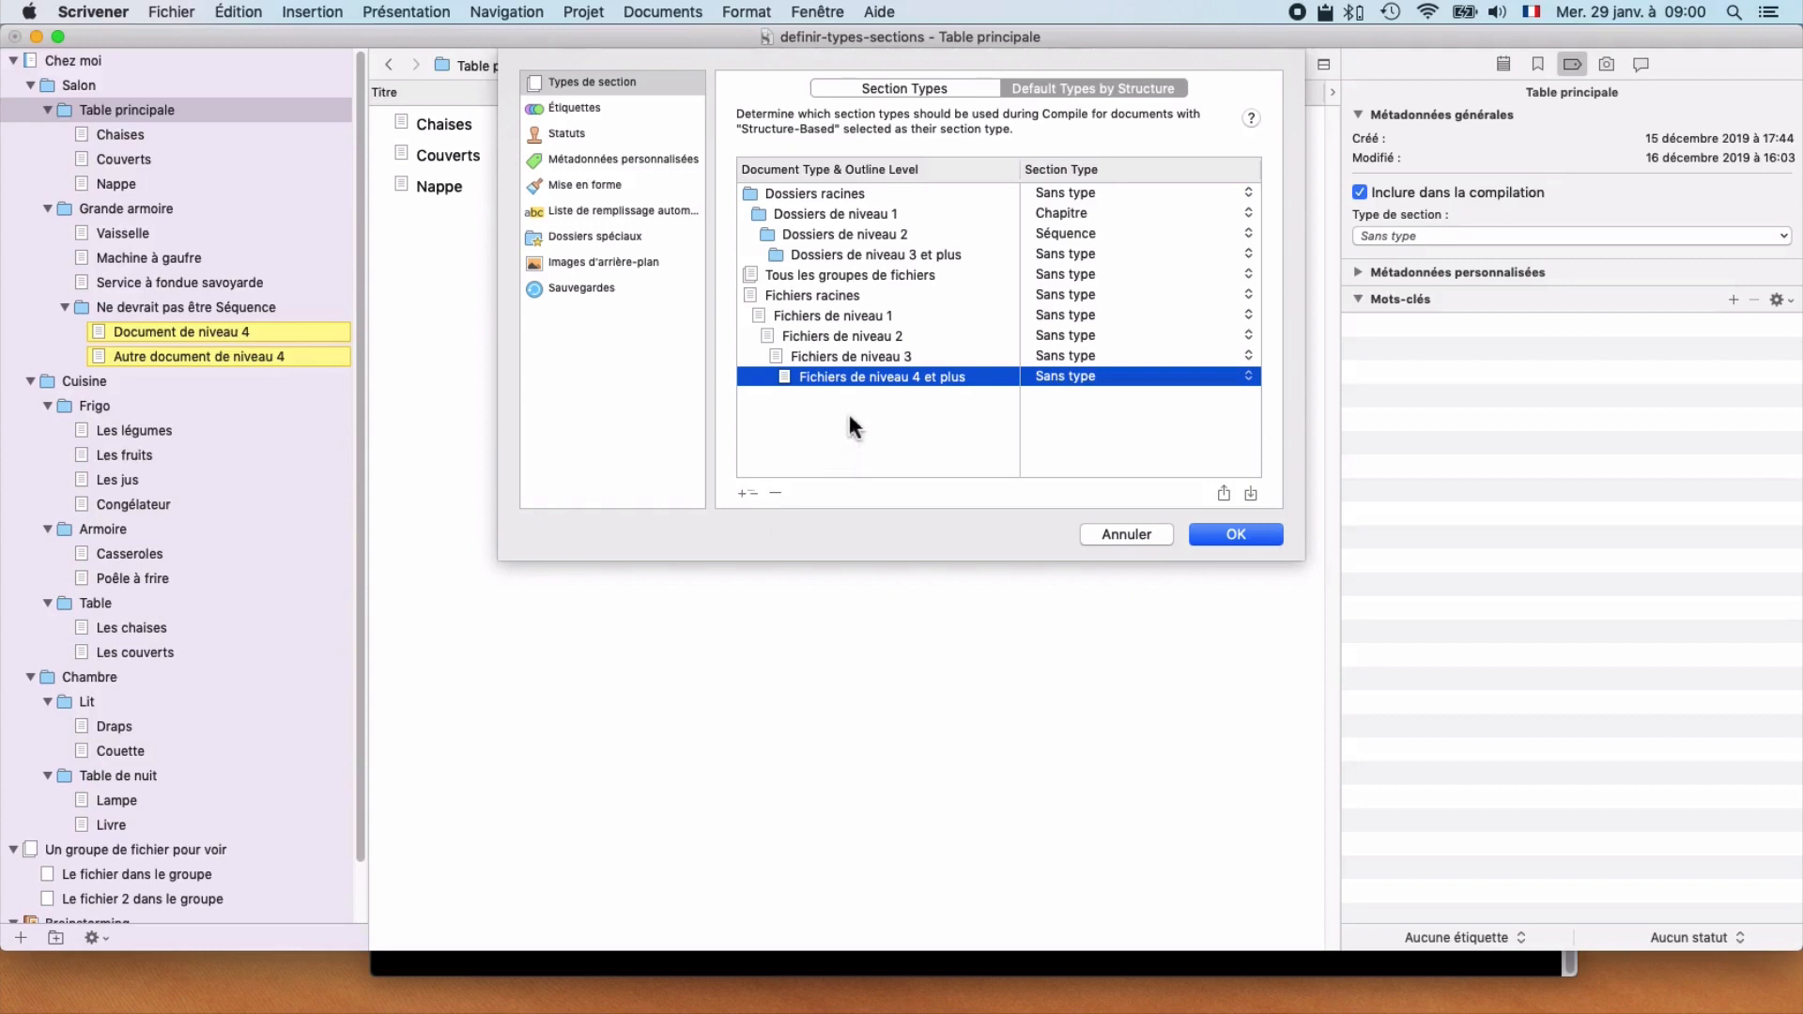
Step: Assign the Scène section type to level 3 files and apply the project settings
click(848, 361)
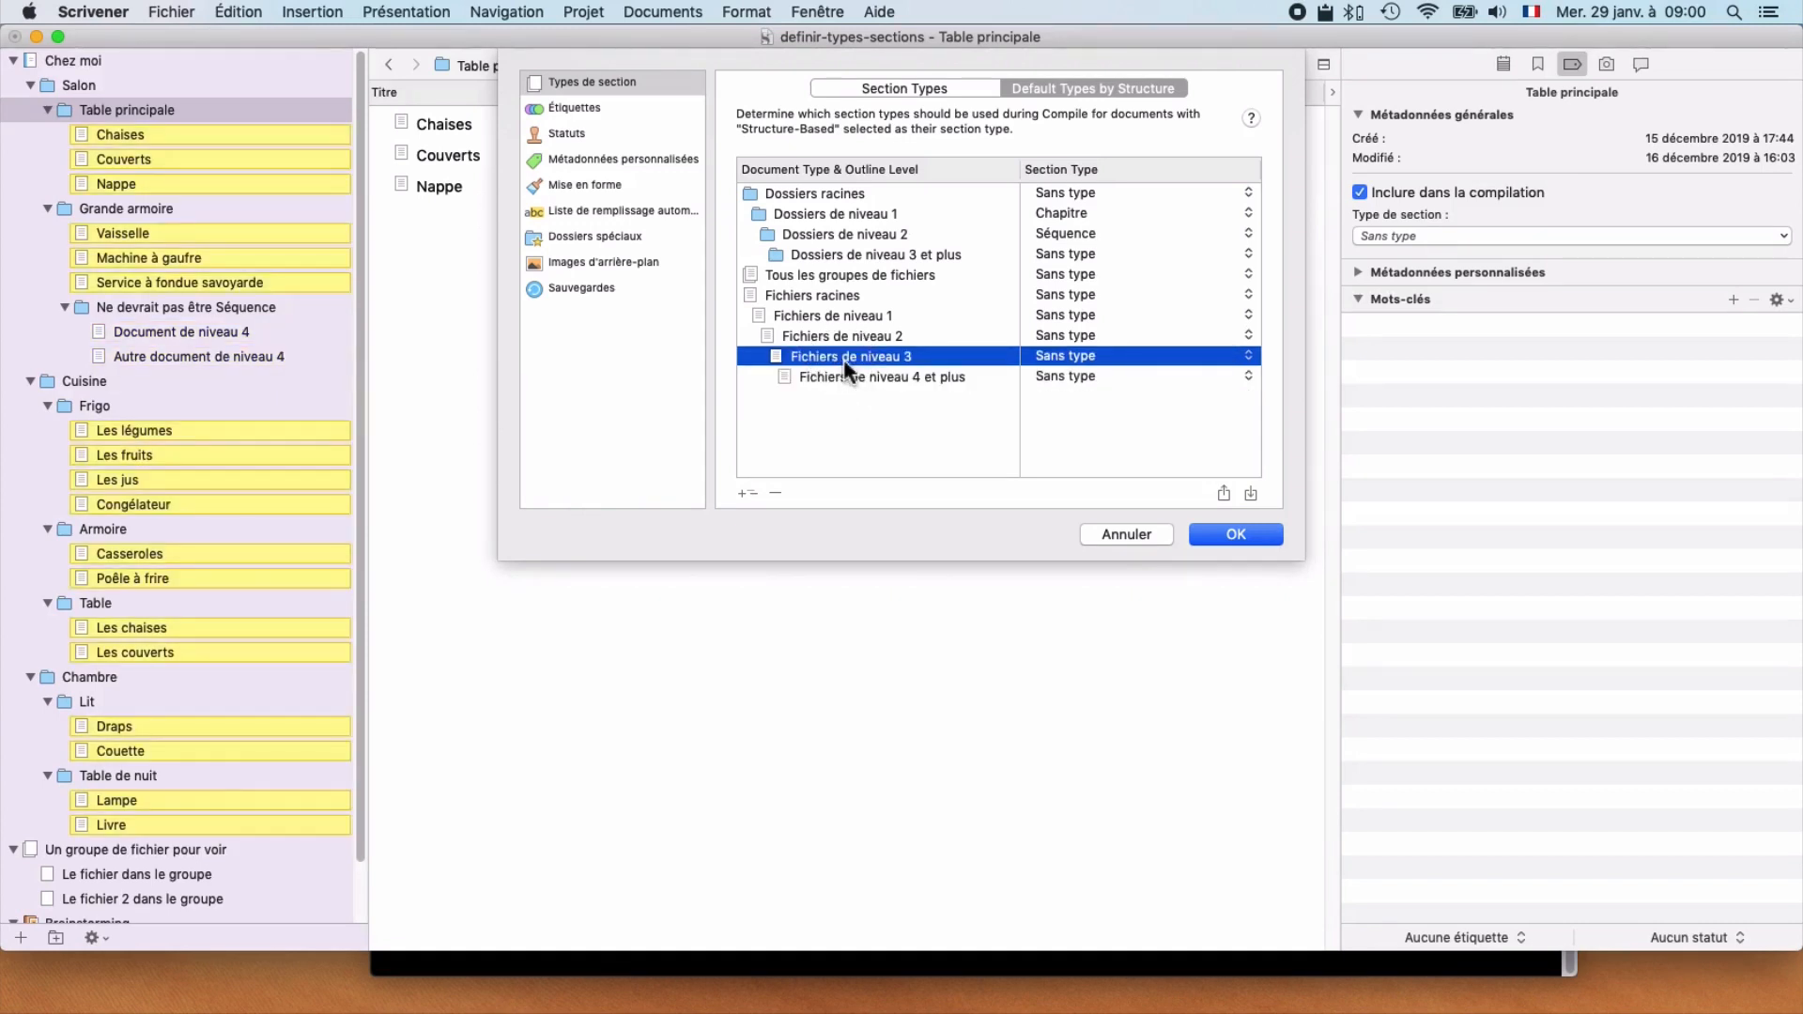
click(1069, 356)
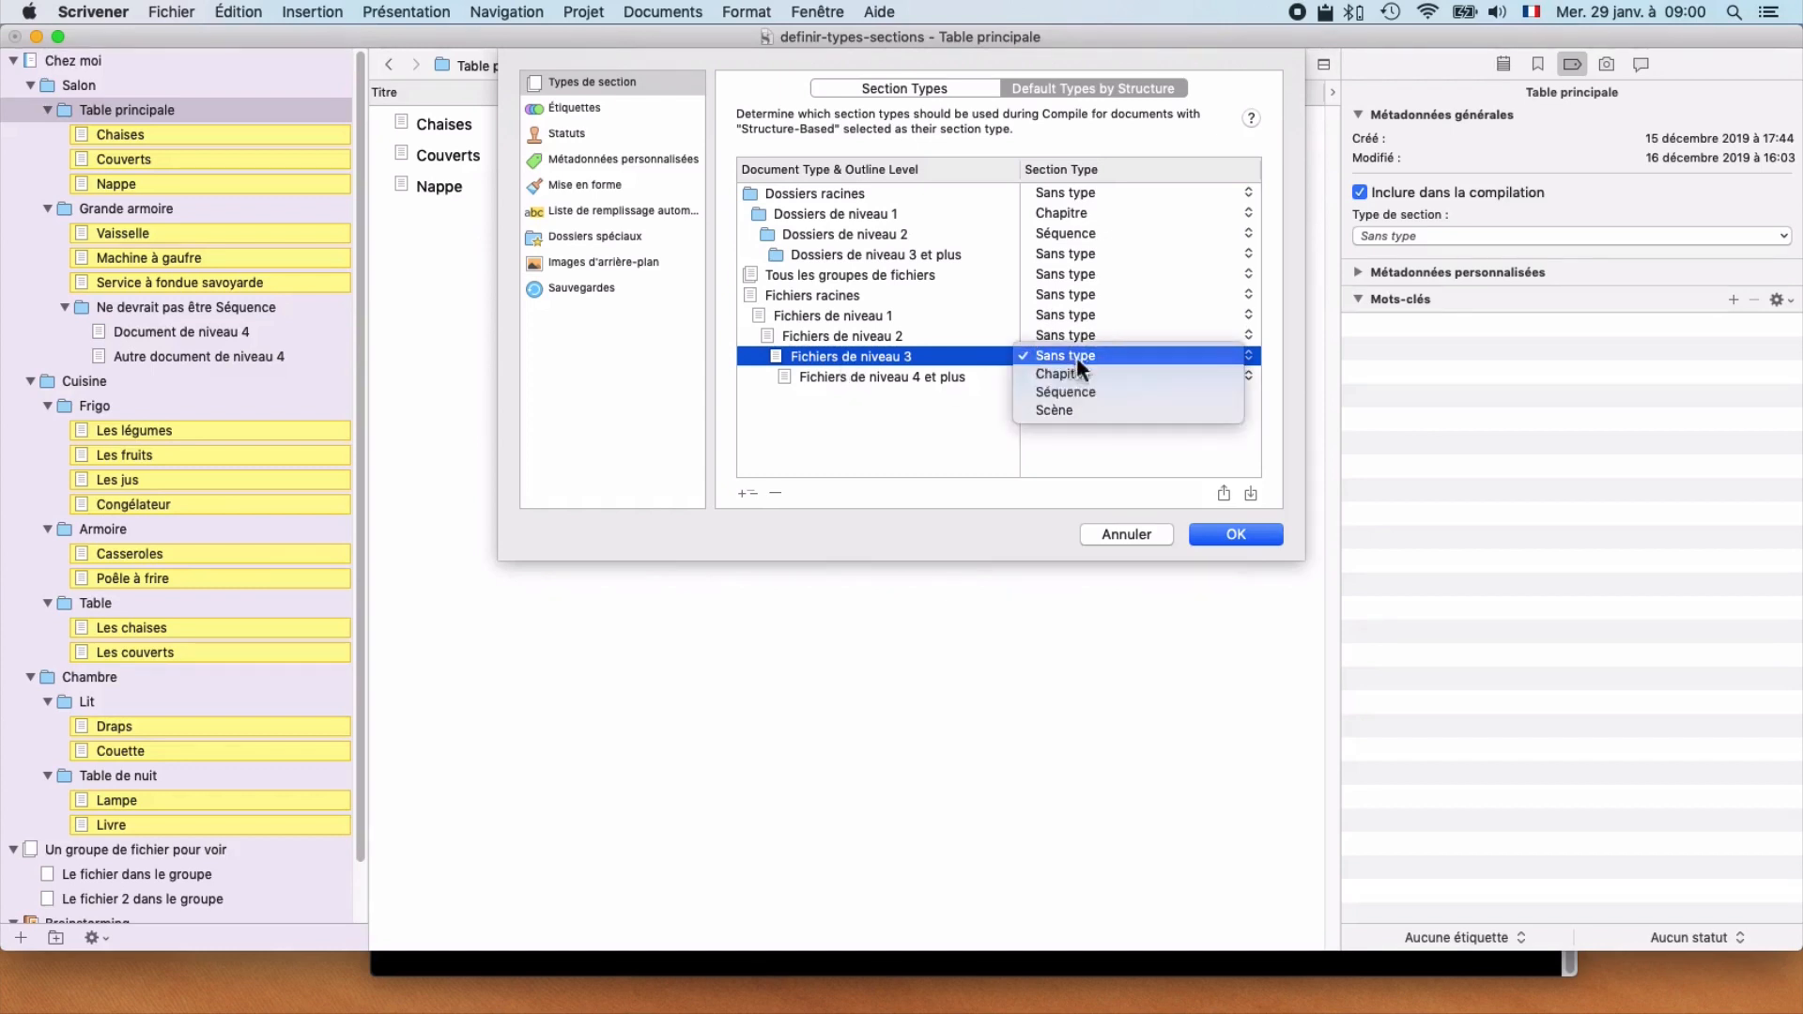
click(1090, 409)
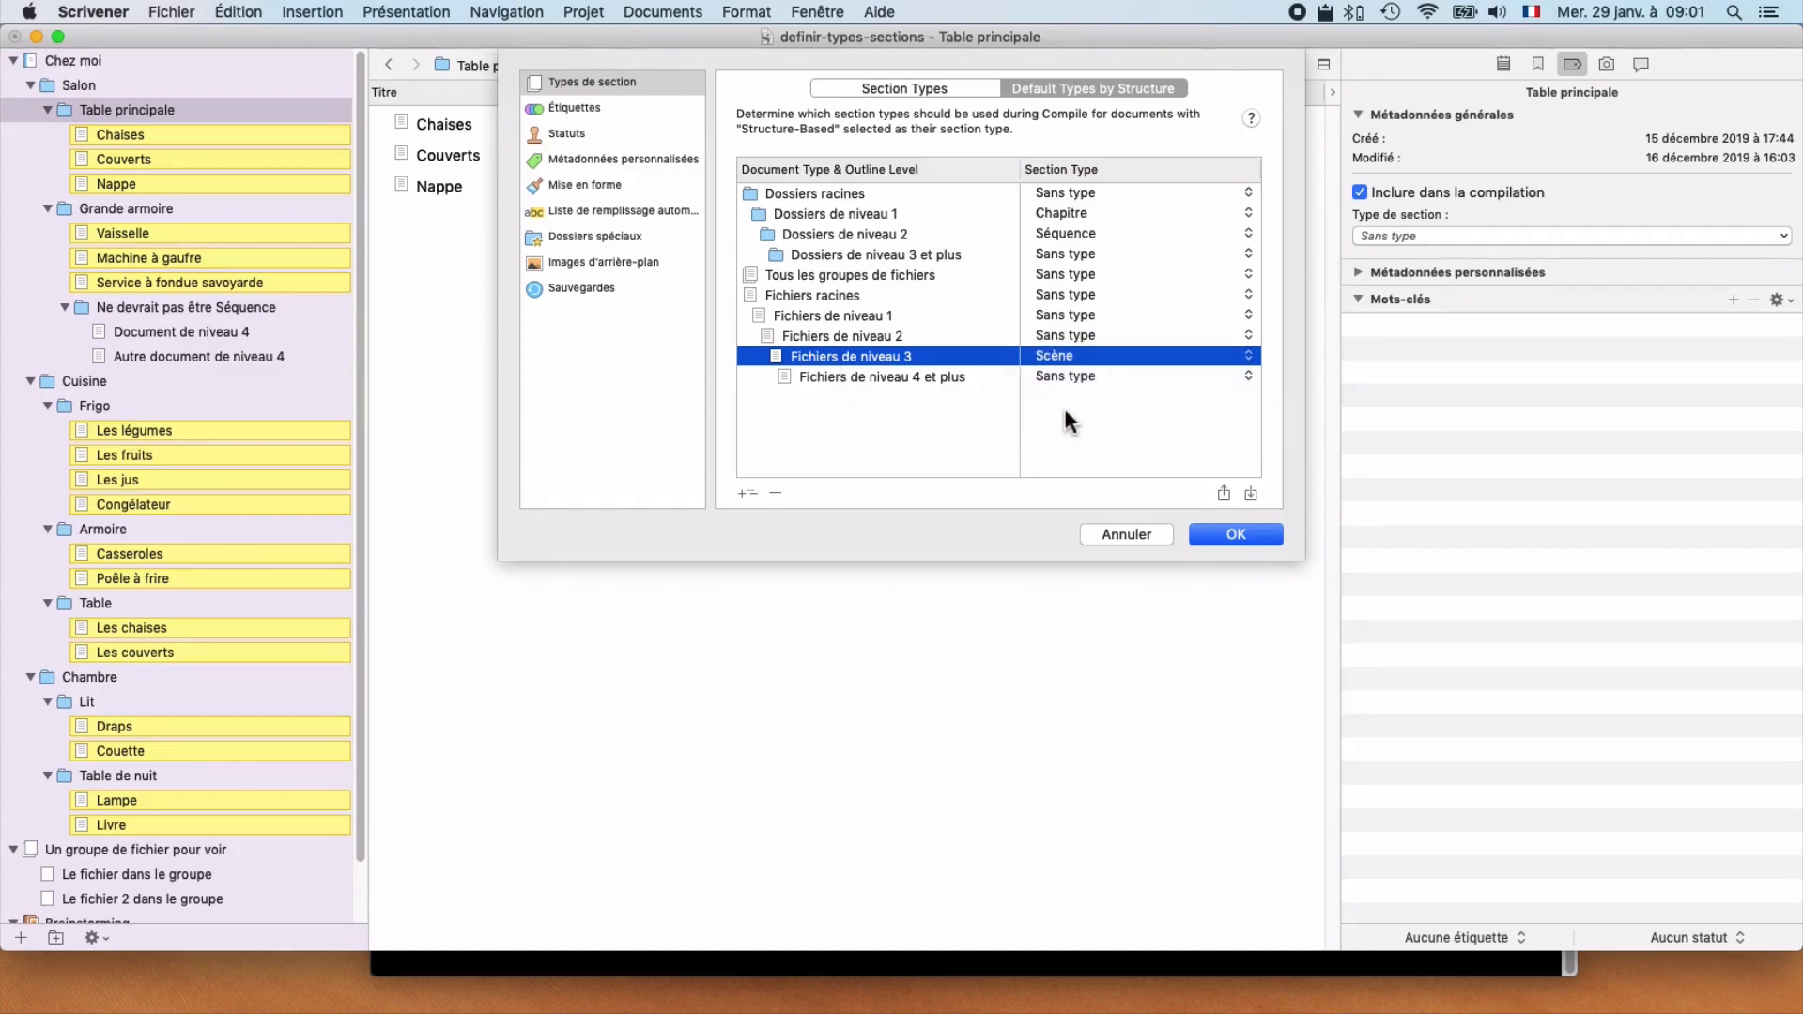
click(1237, 533)
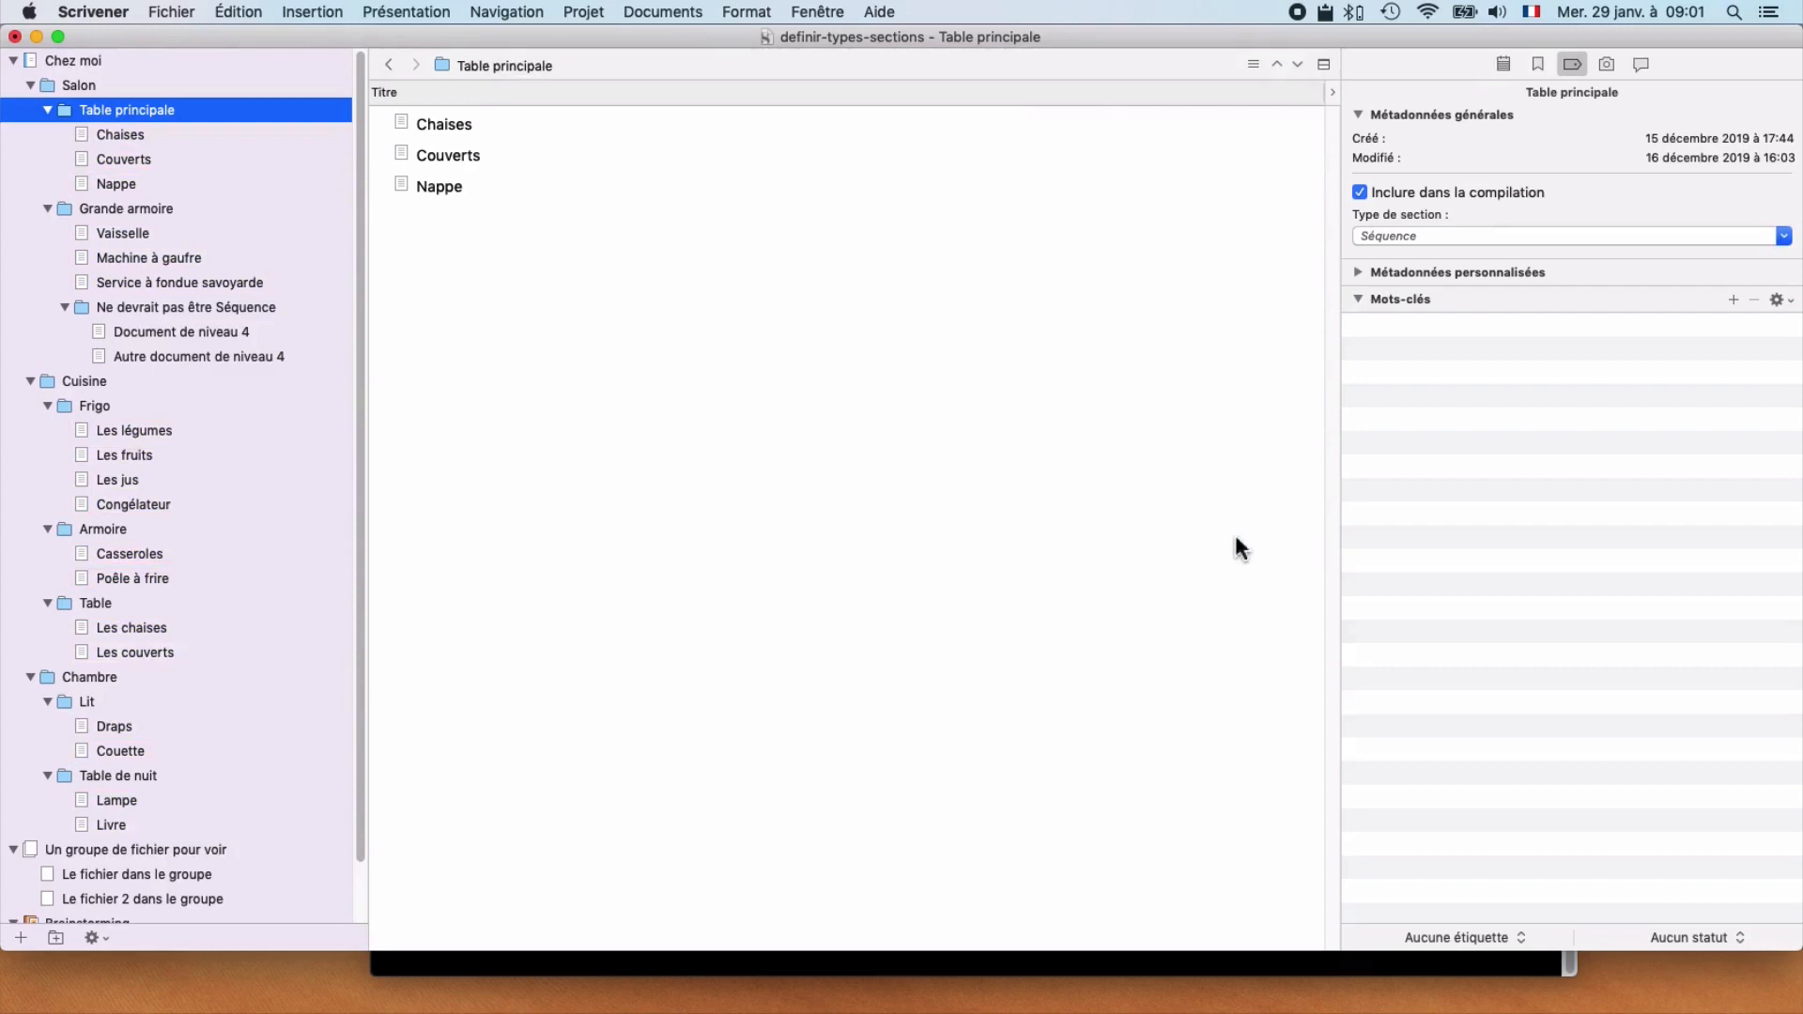
Step: Check the section type of Salon, Table principale, its Chaises, Couverts and Nappe documents, and Grande armoire in their metadata
click(120, 86)
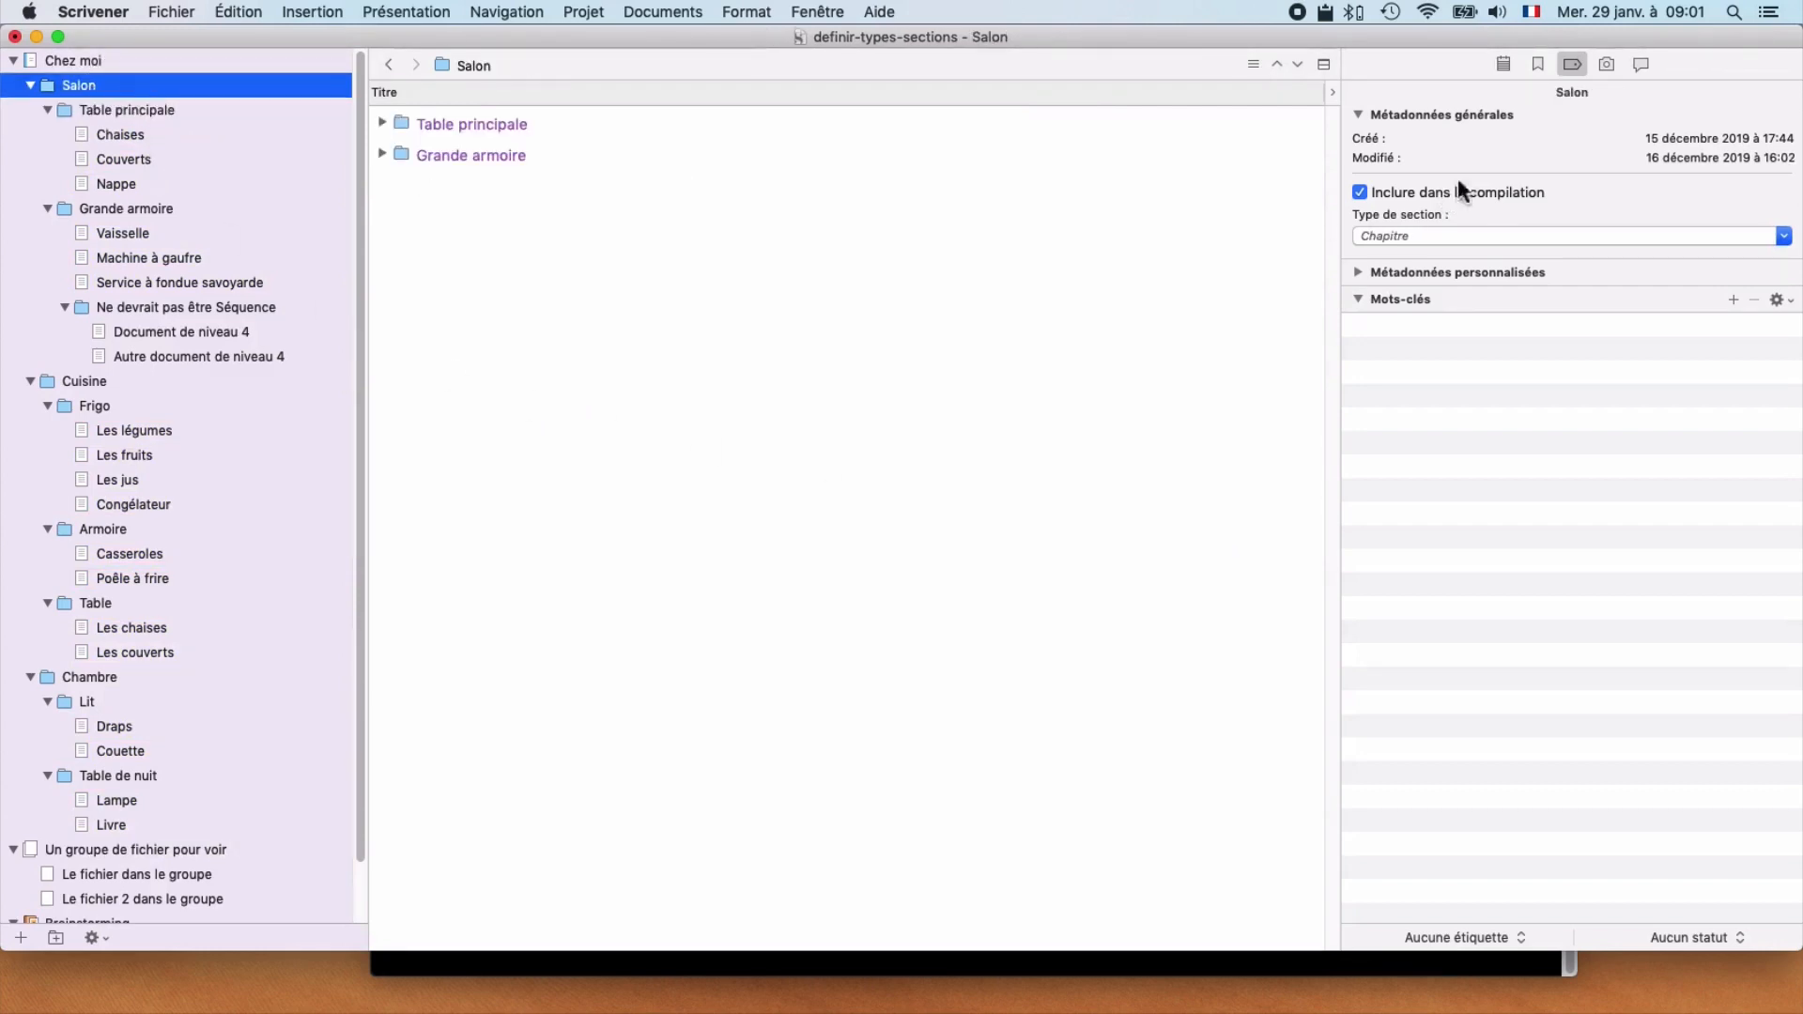
click(175, 110)
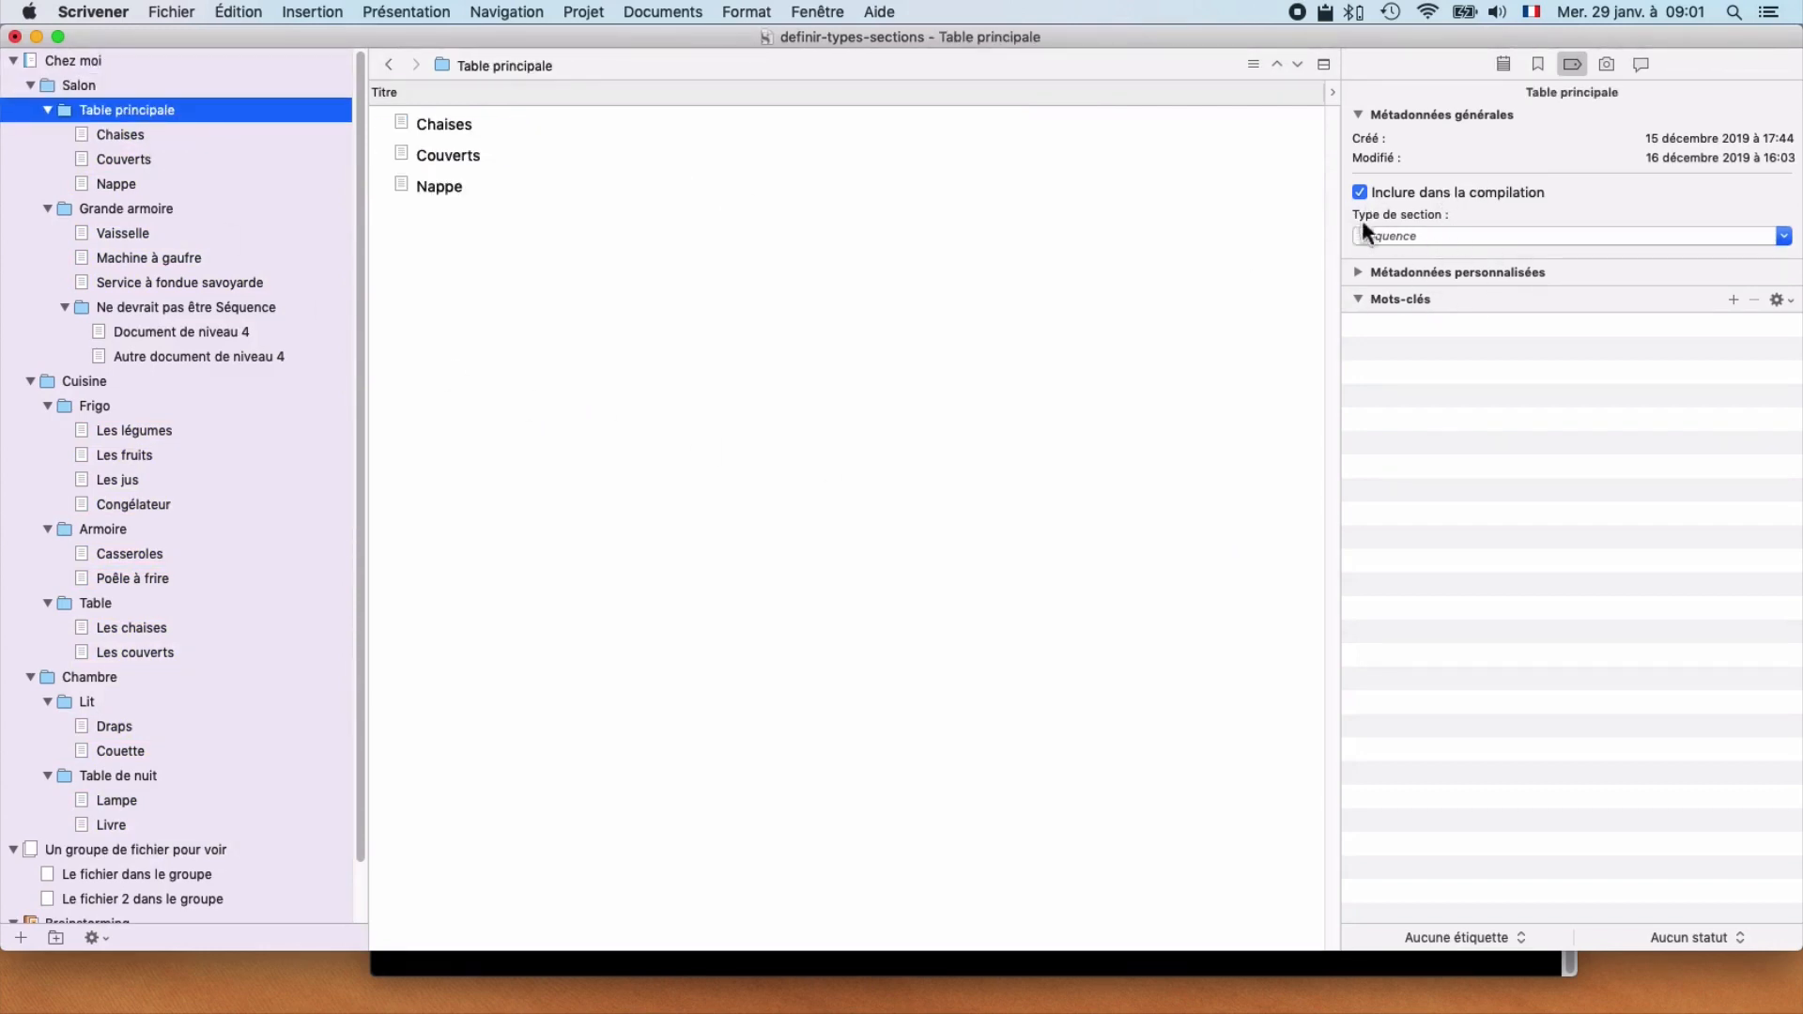
click(180, 137)
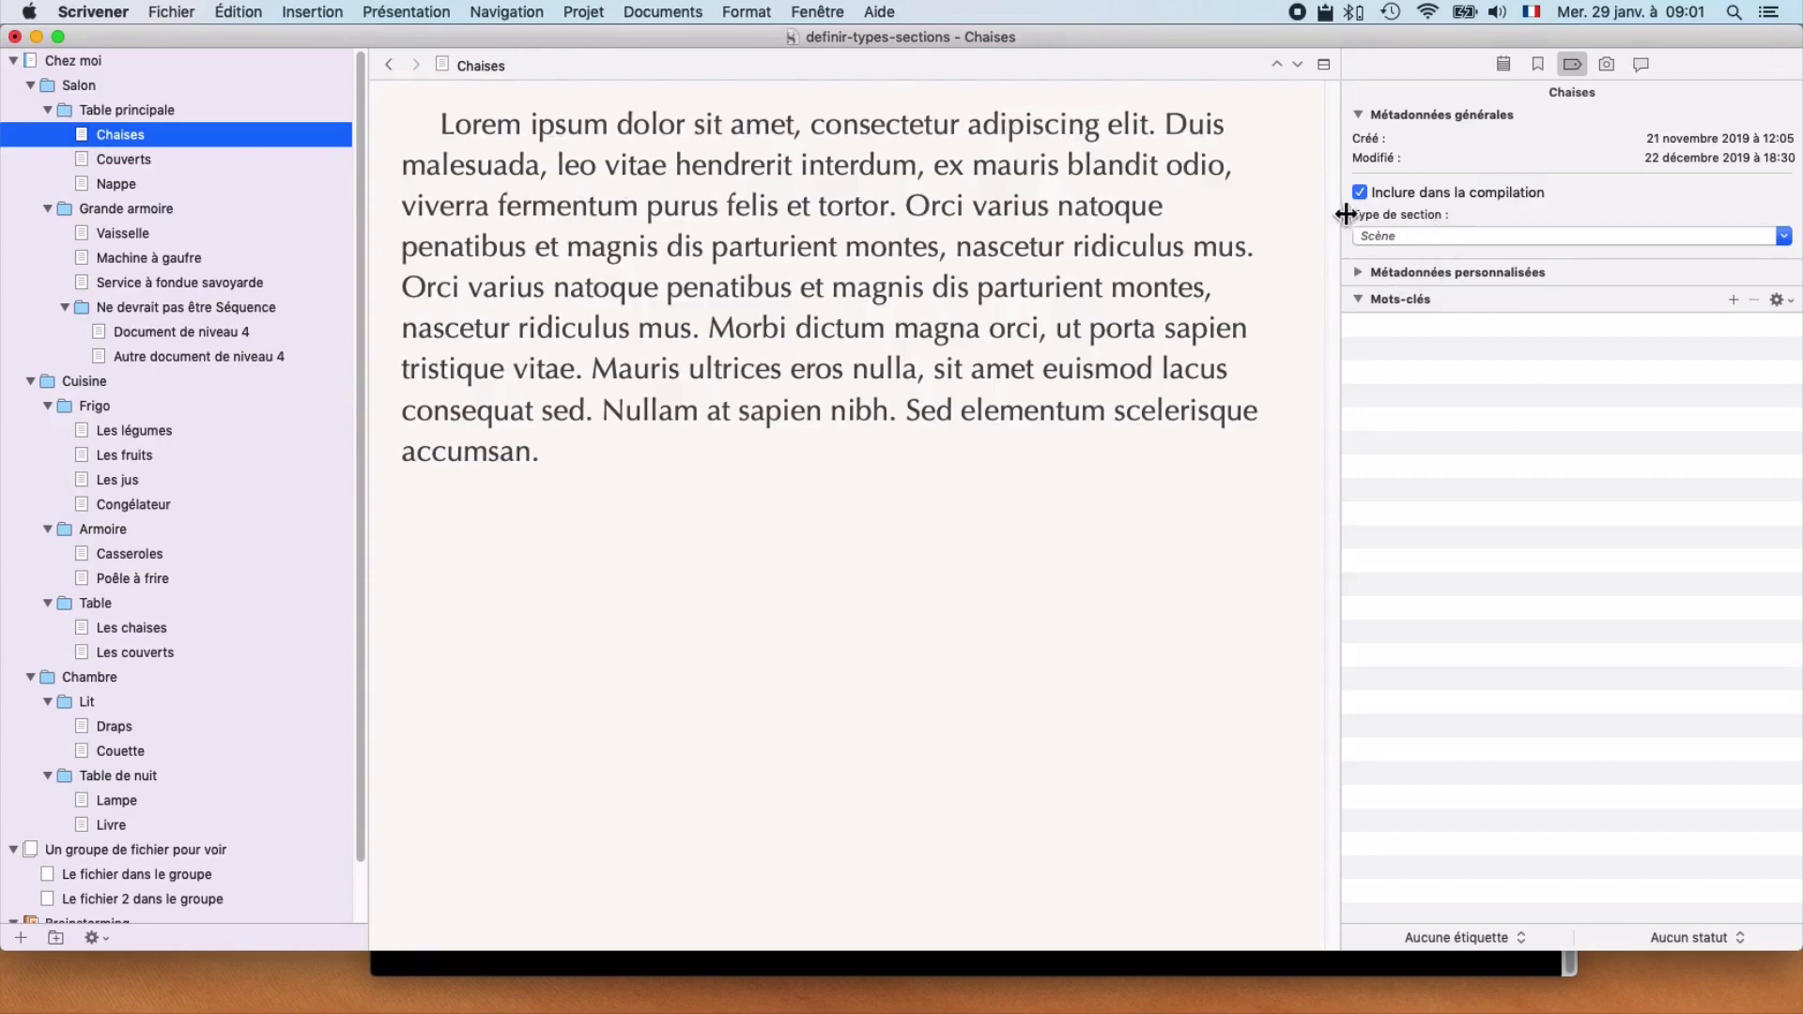
click(185, 159)
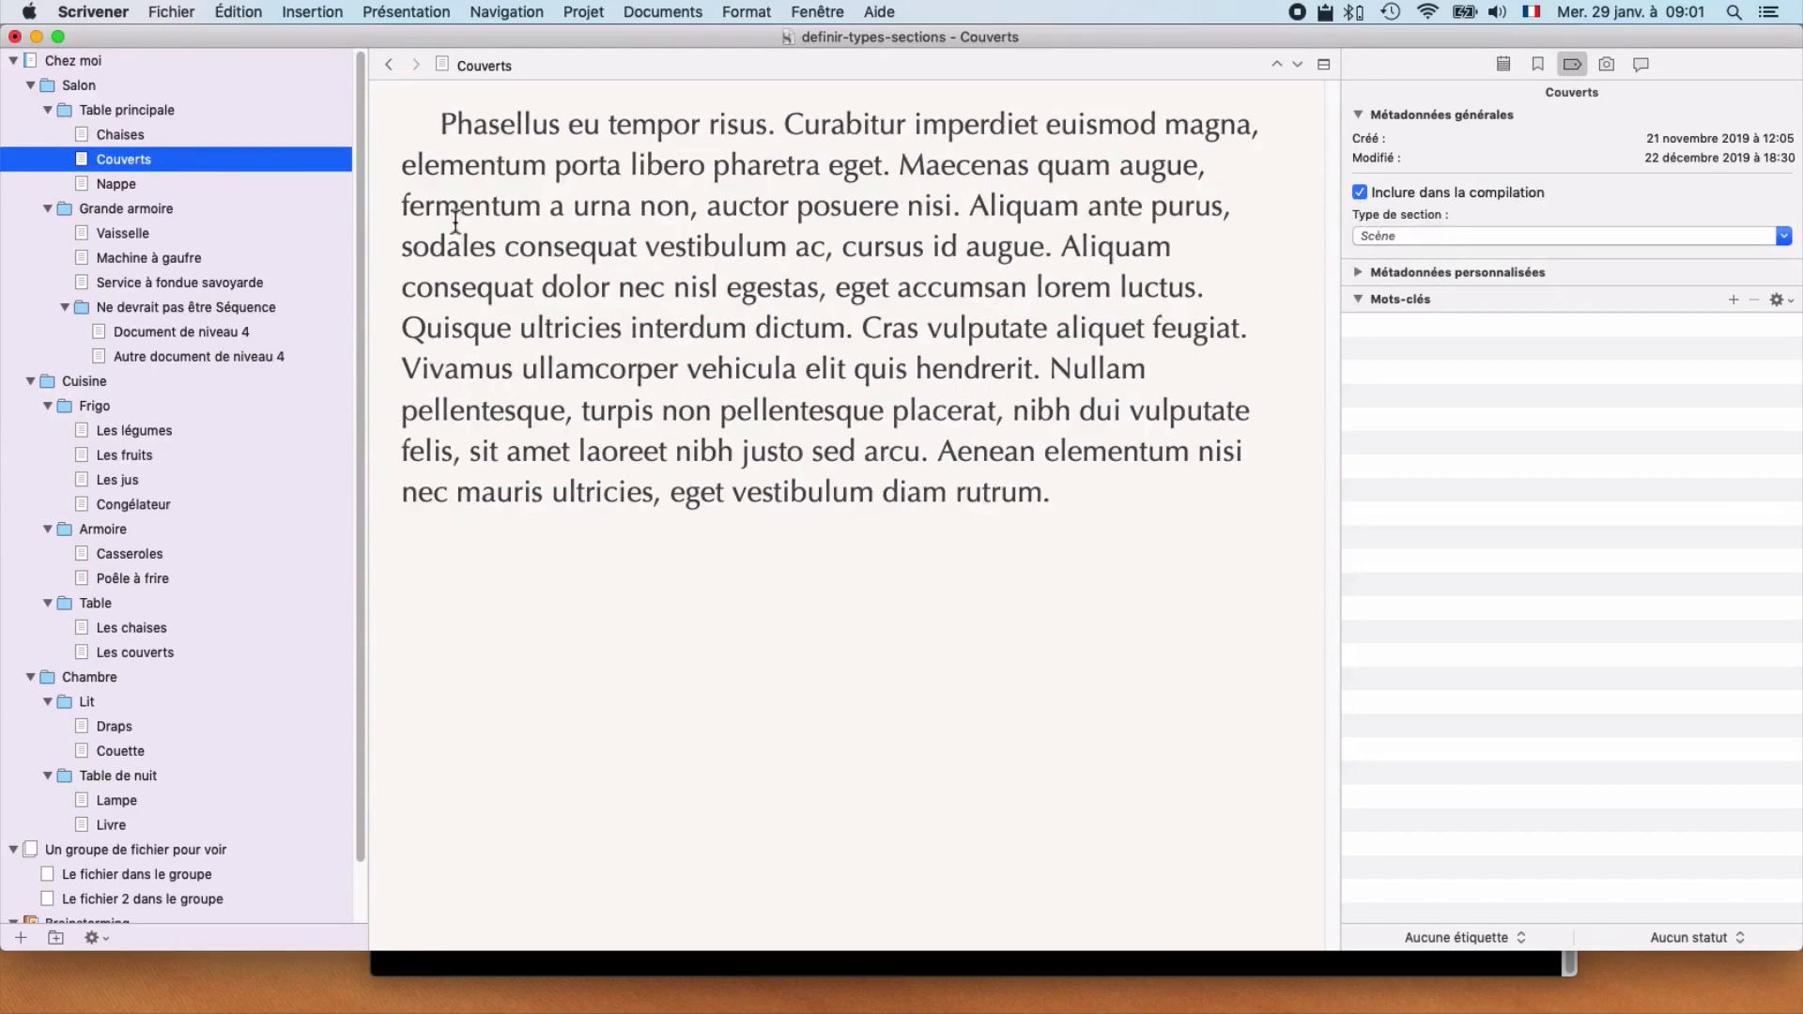
click(136, 187)
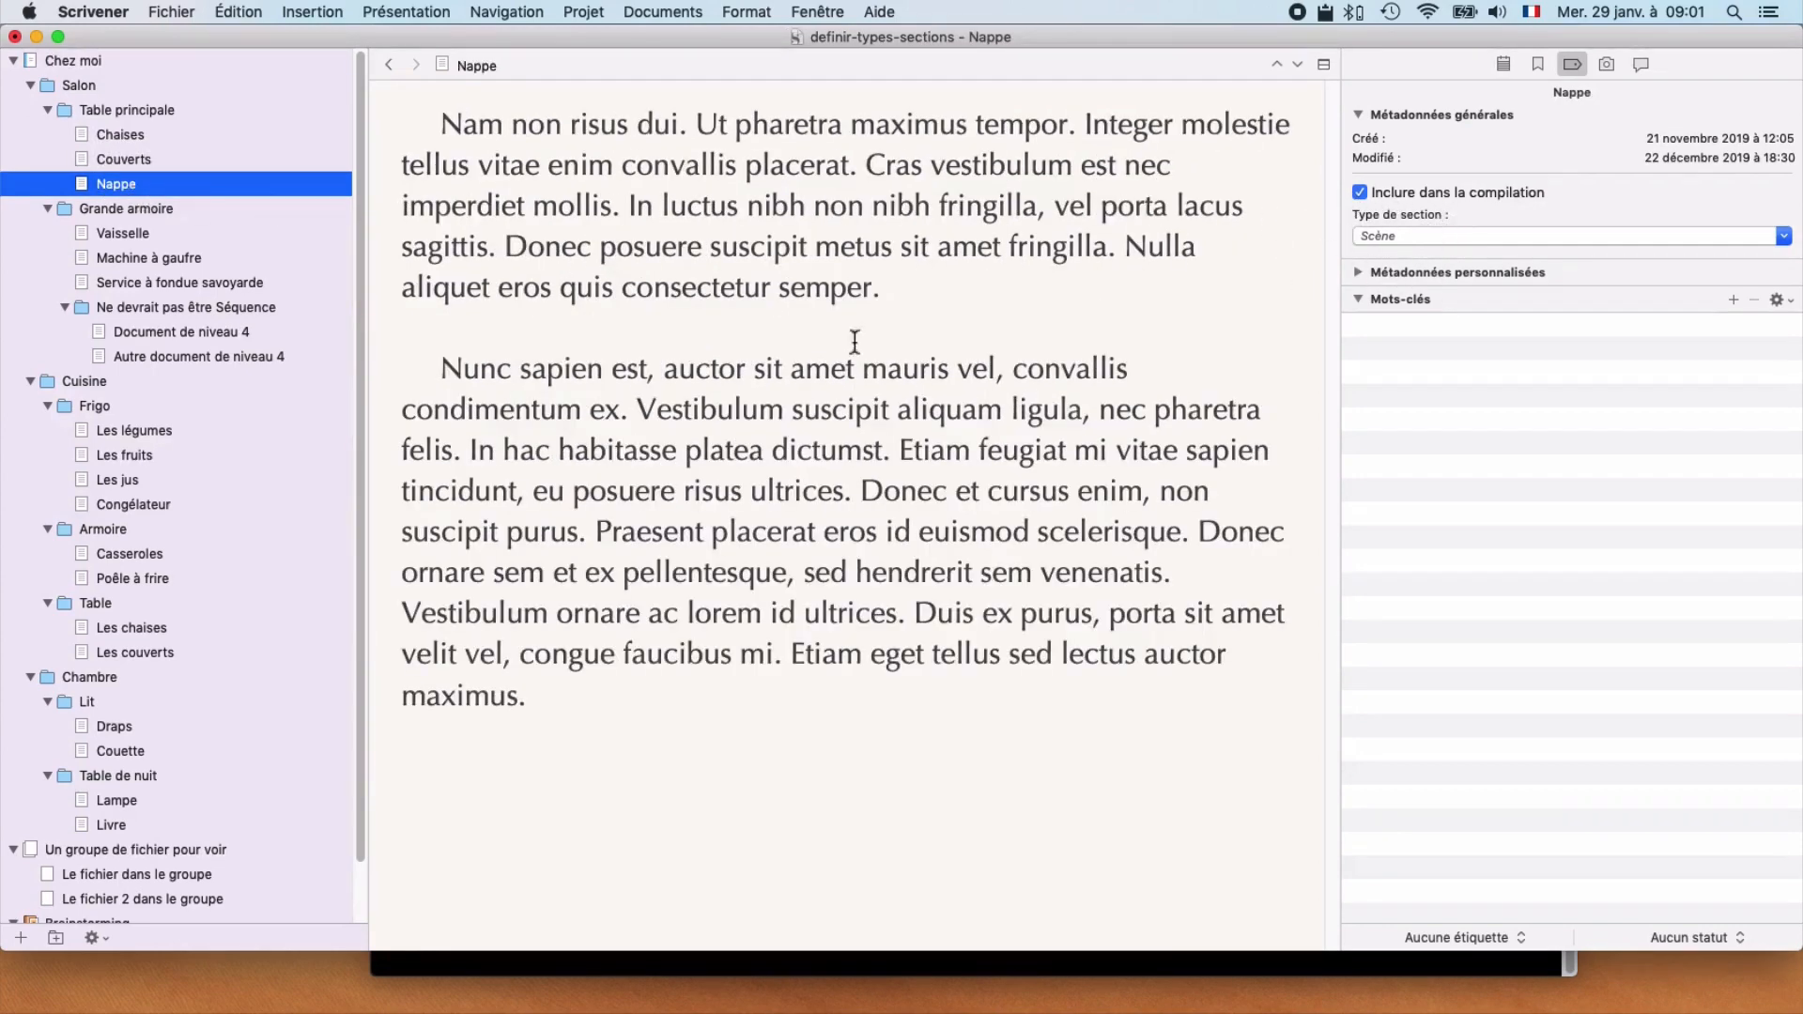
click(144, 210)
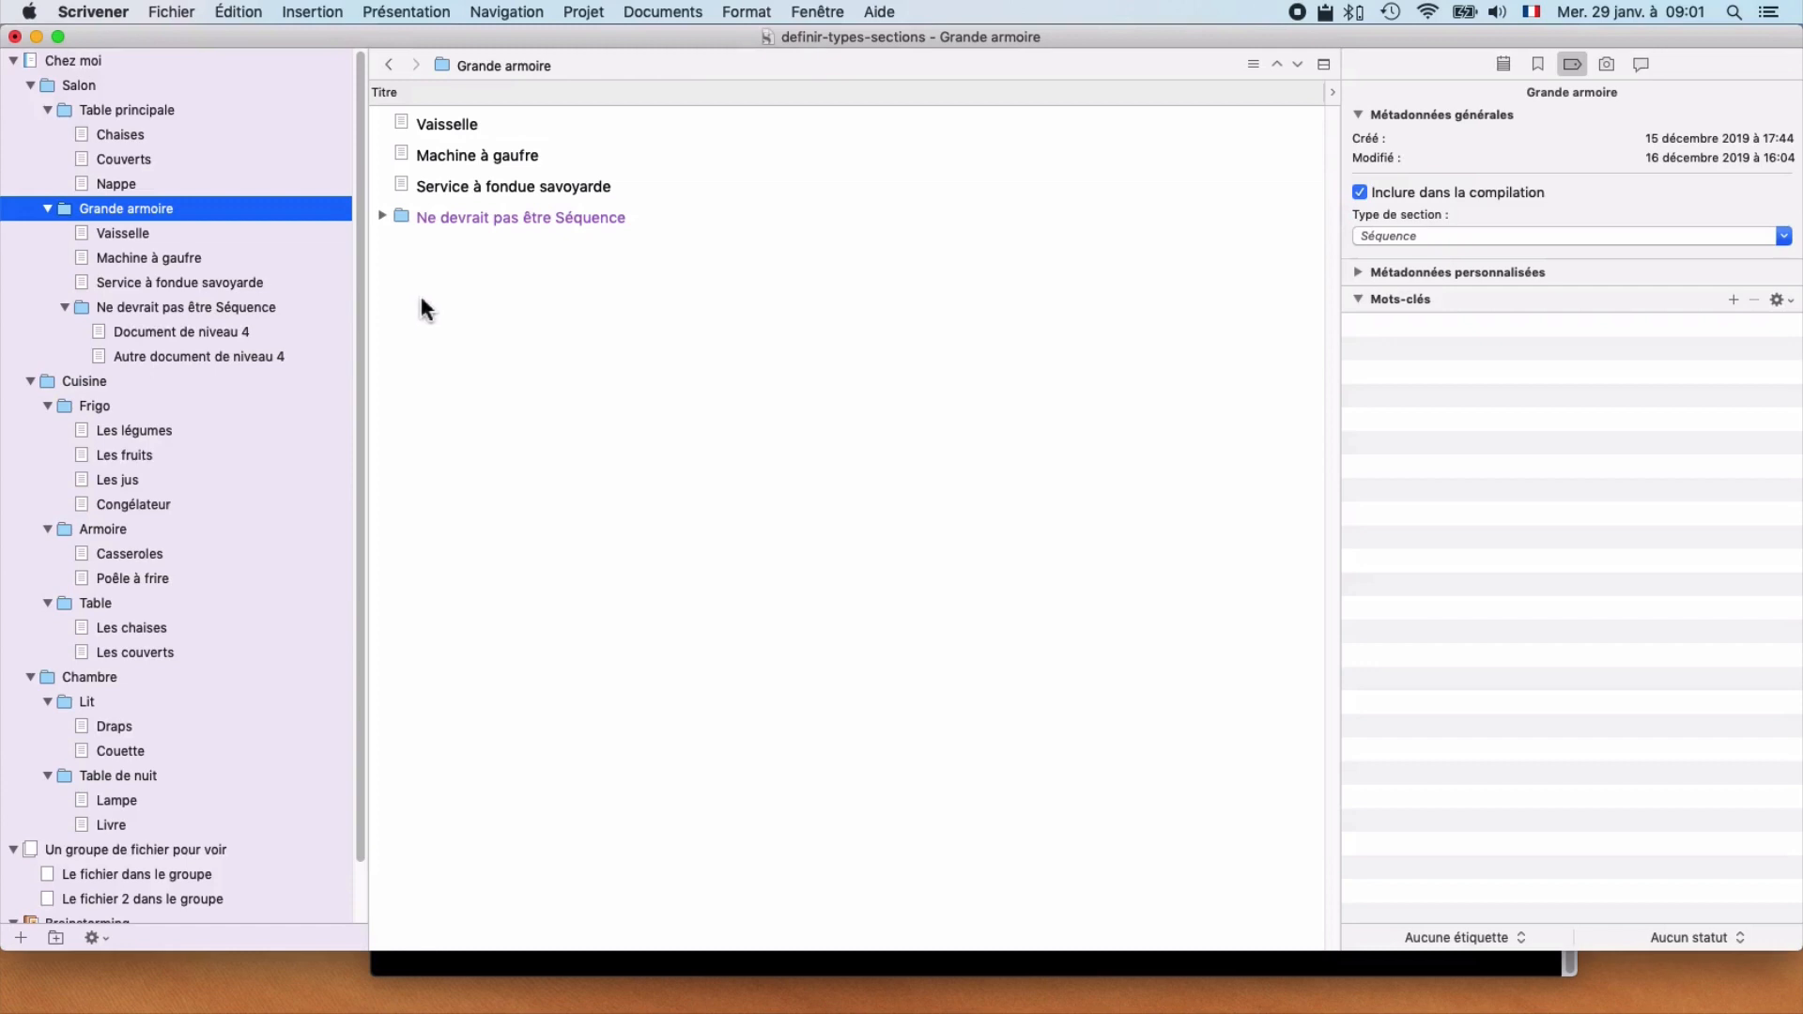
Step: Add a folder named "Un nouveau chapitre" directly under Chez moi
click(130, 61)
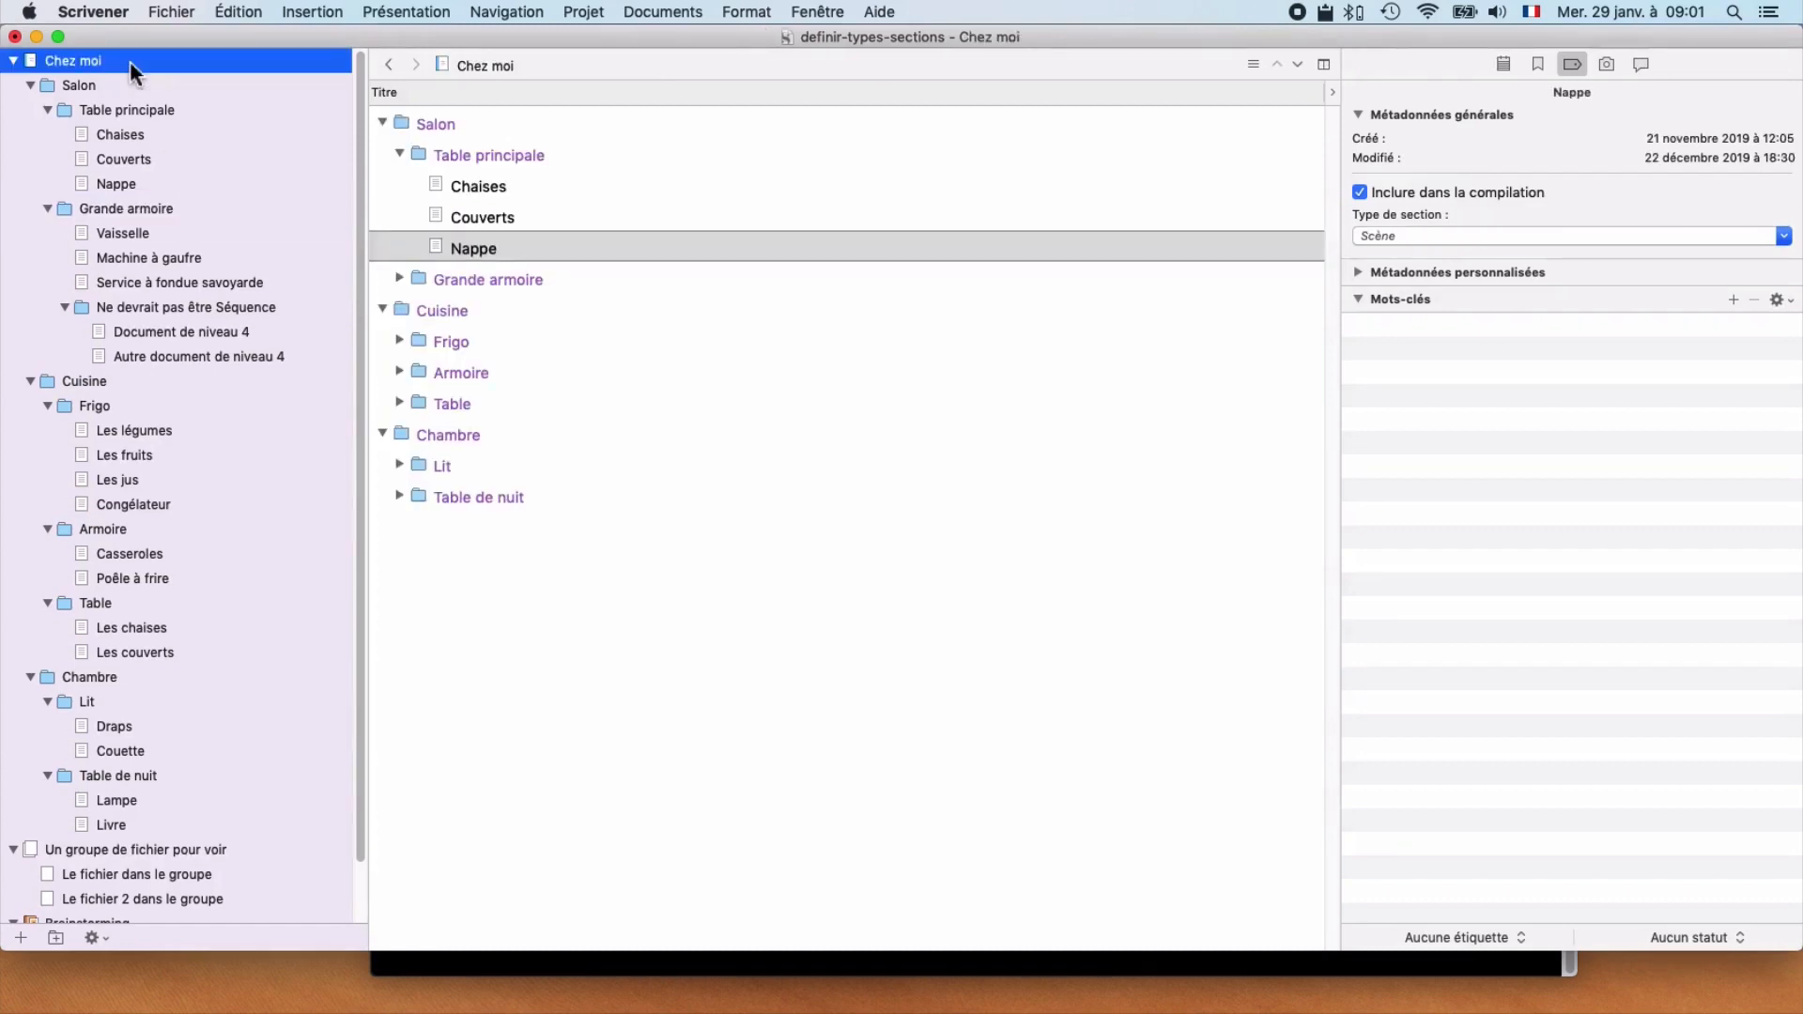
key(super+alt+n)
text(Un nouveau chapitre)
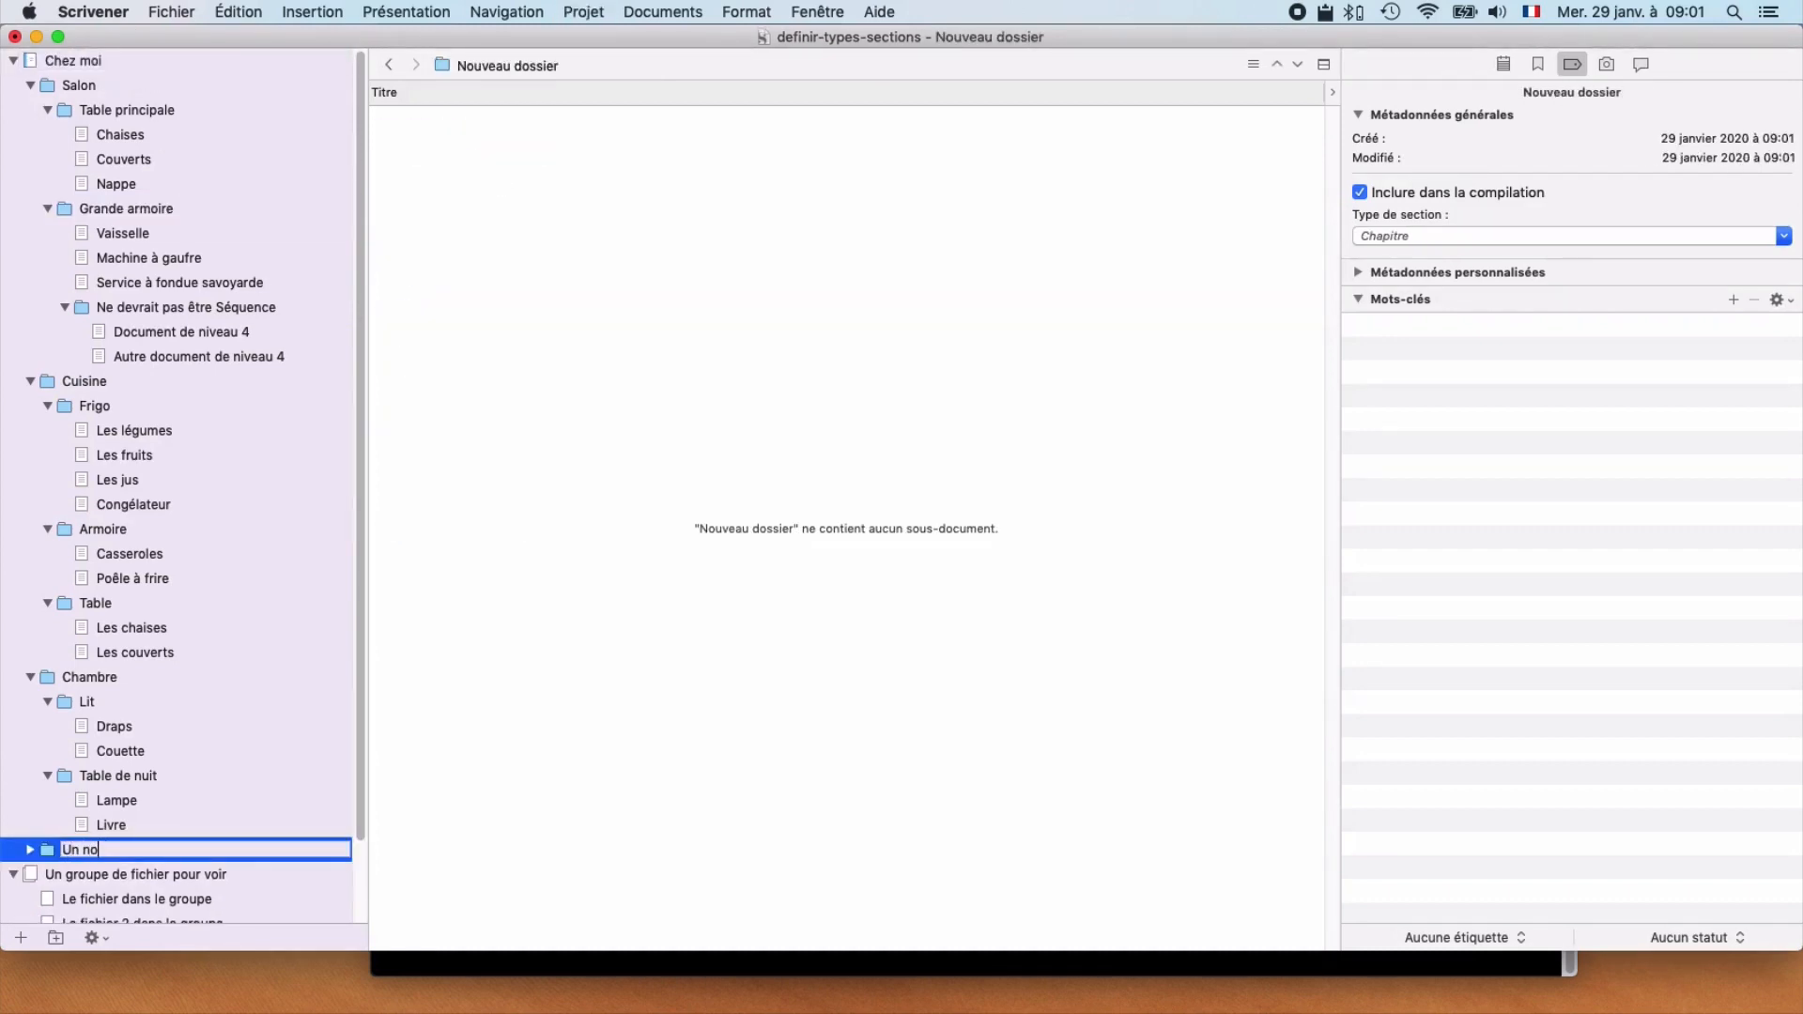
key(Return)
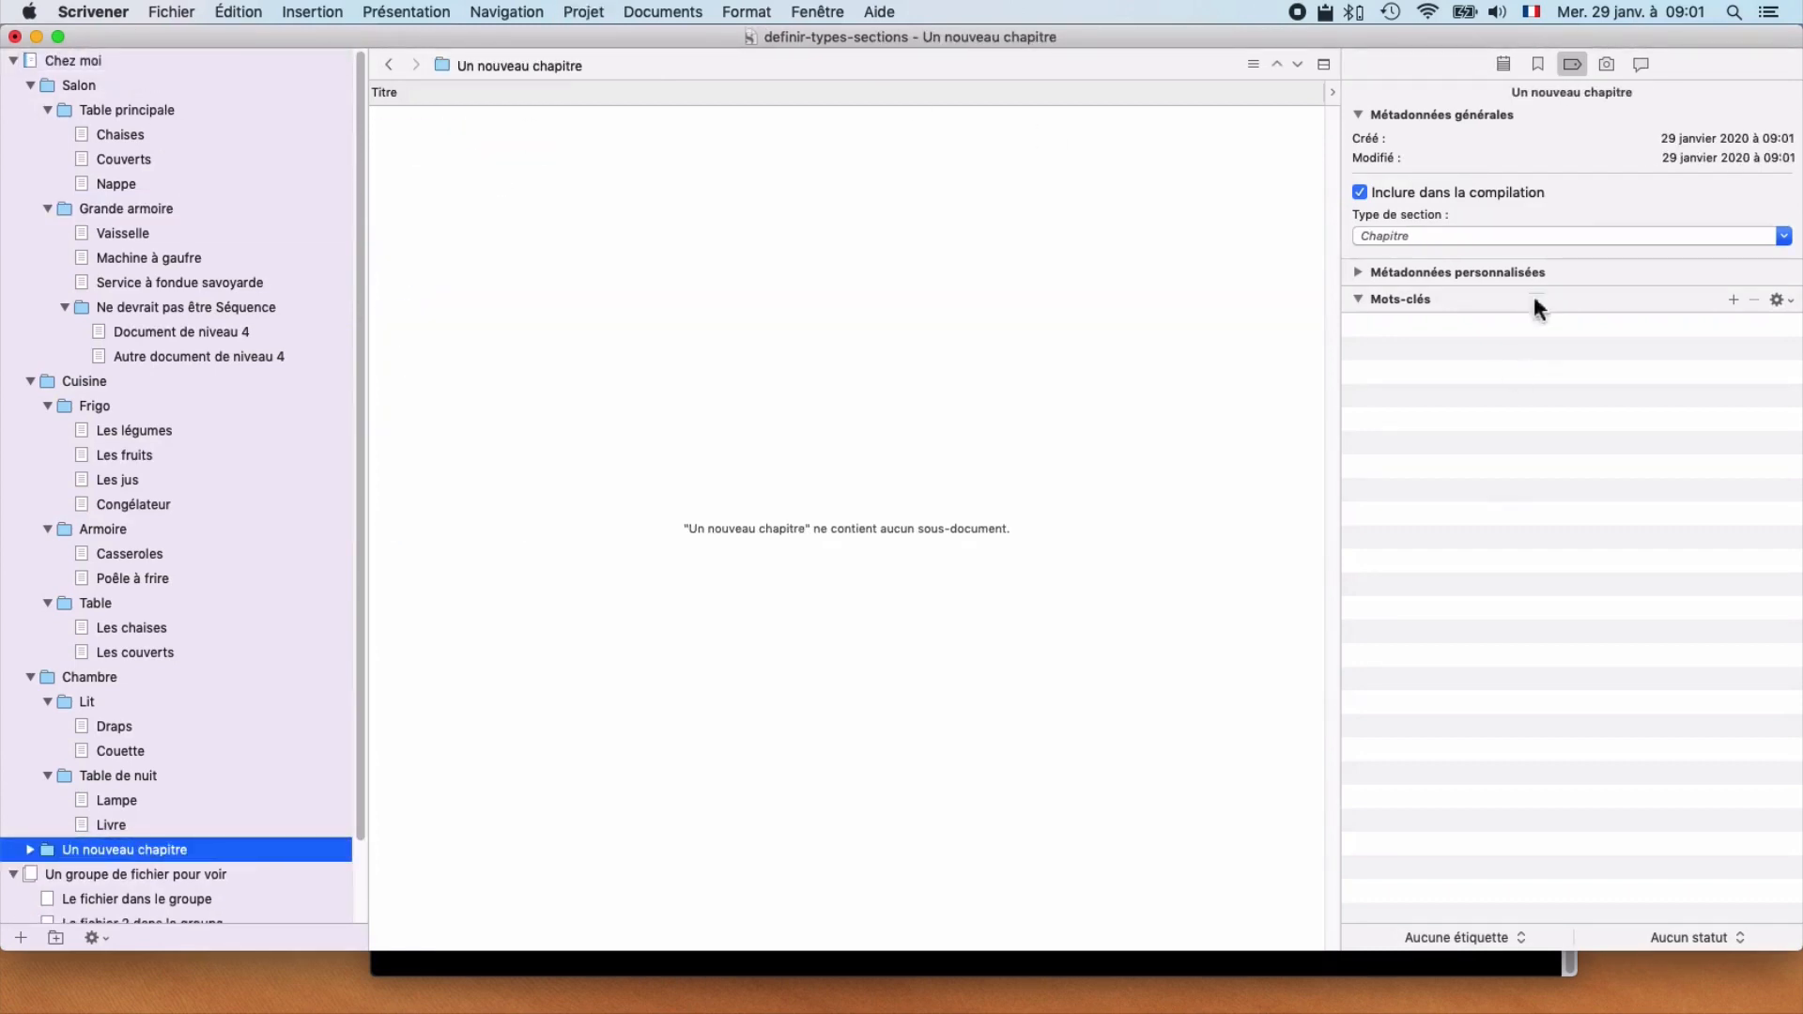
Step: Create a folder named "Un nouveau séquence" nested inside the Un nouveau chapitre folder
key(super+alt+n)
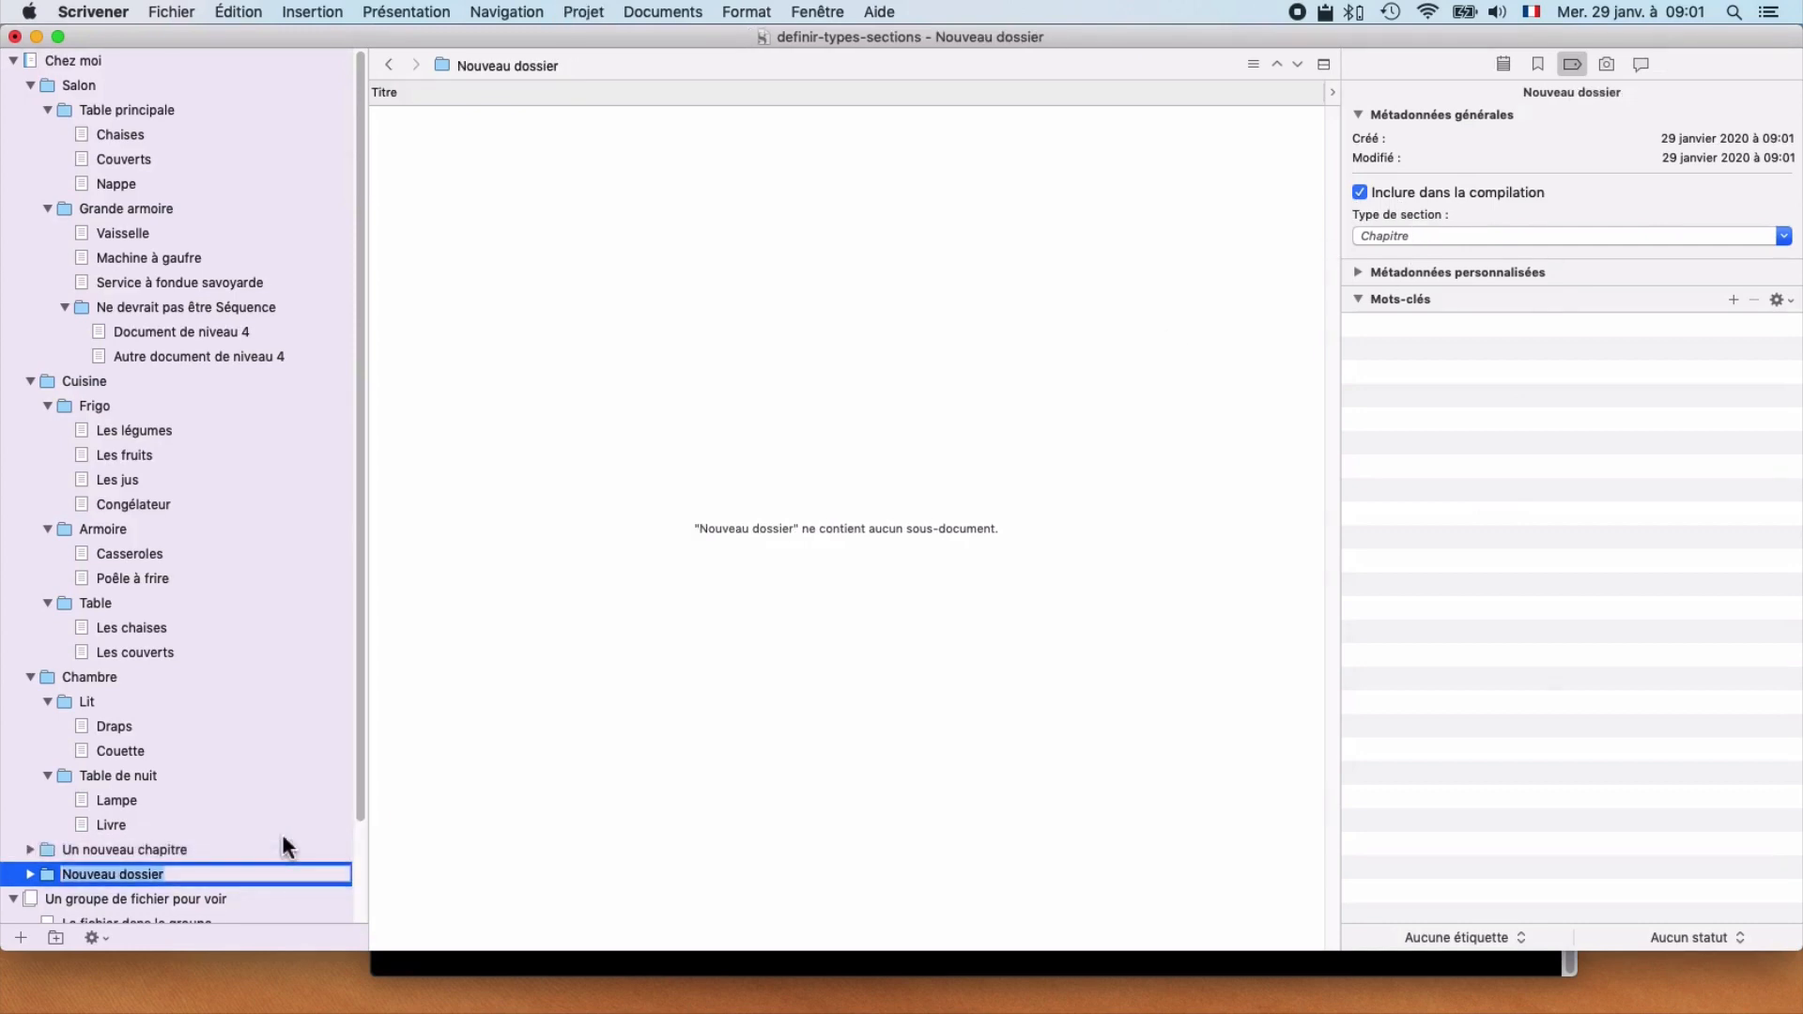
click(177, 875)
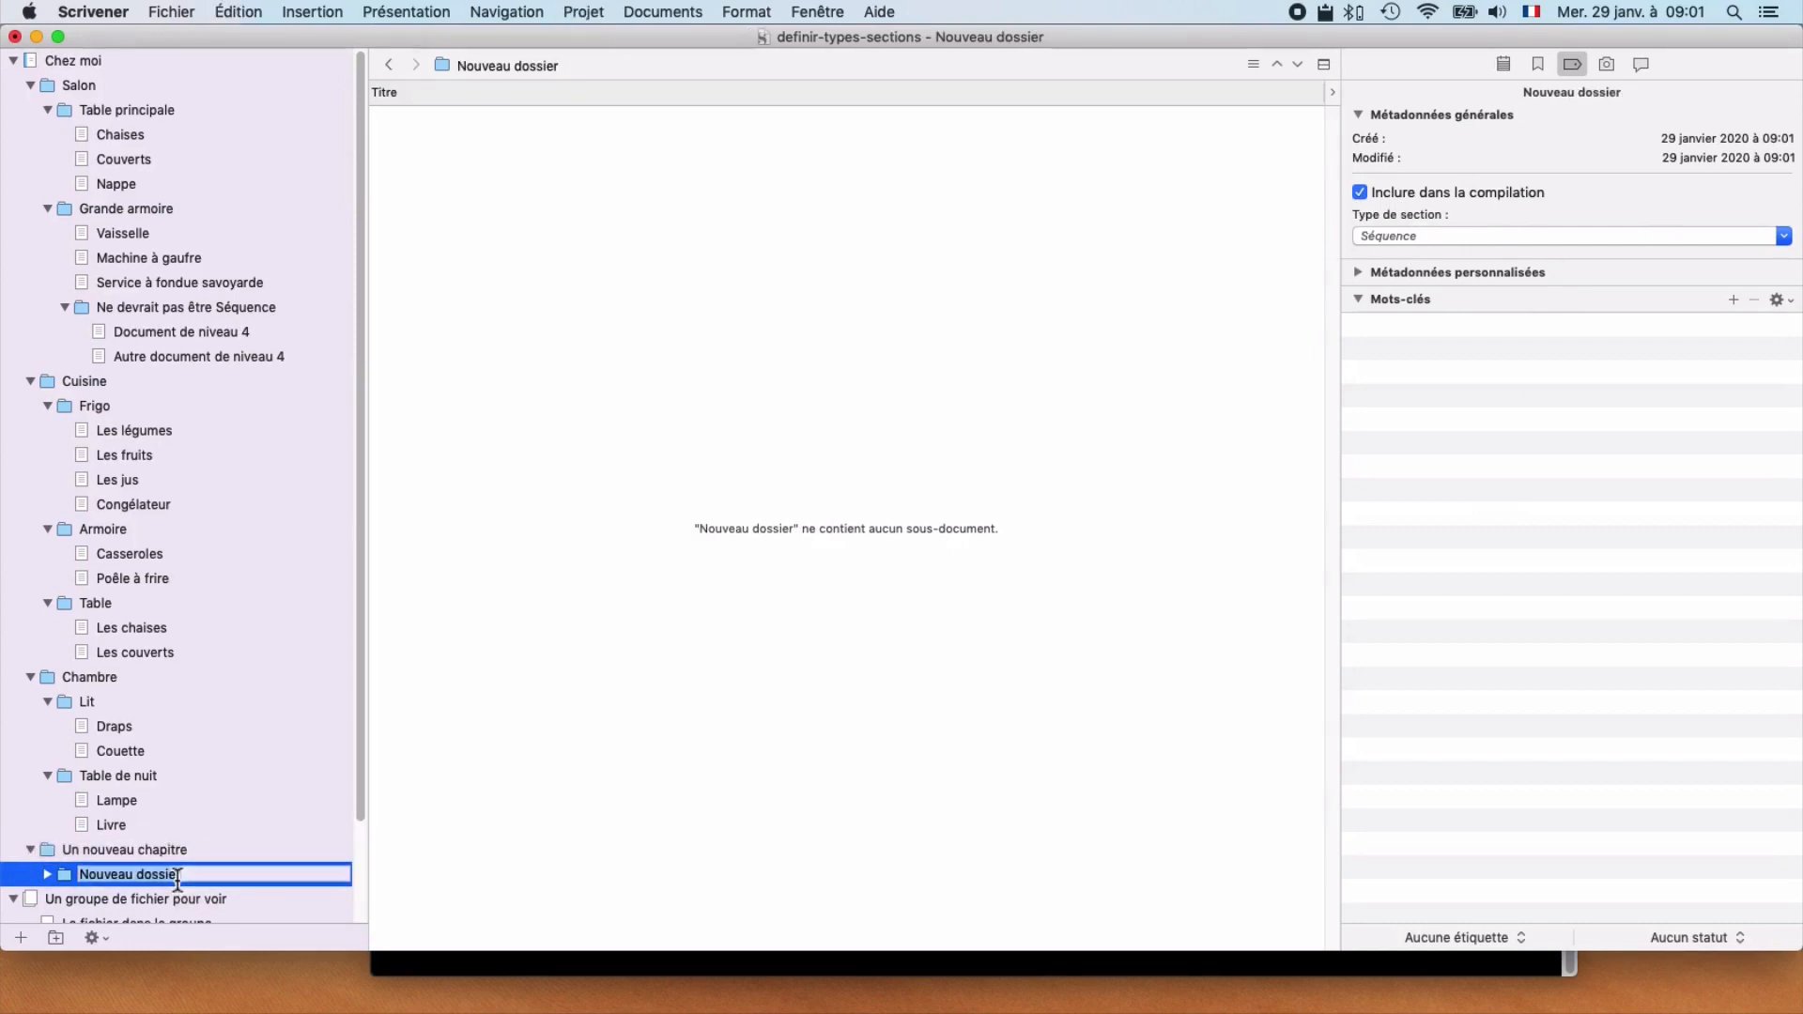
text(Un nouveau séquence)
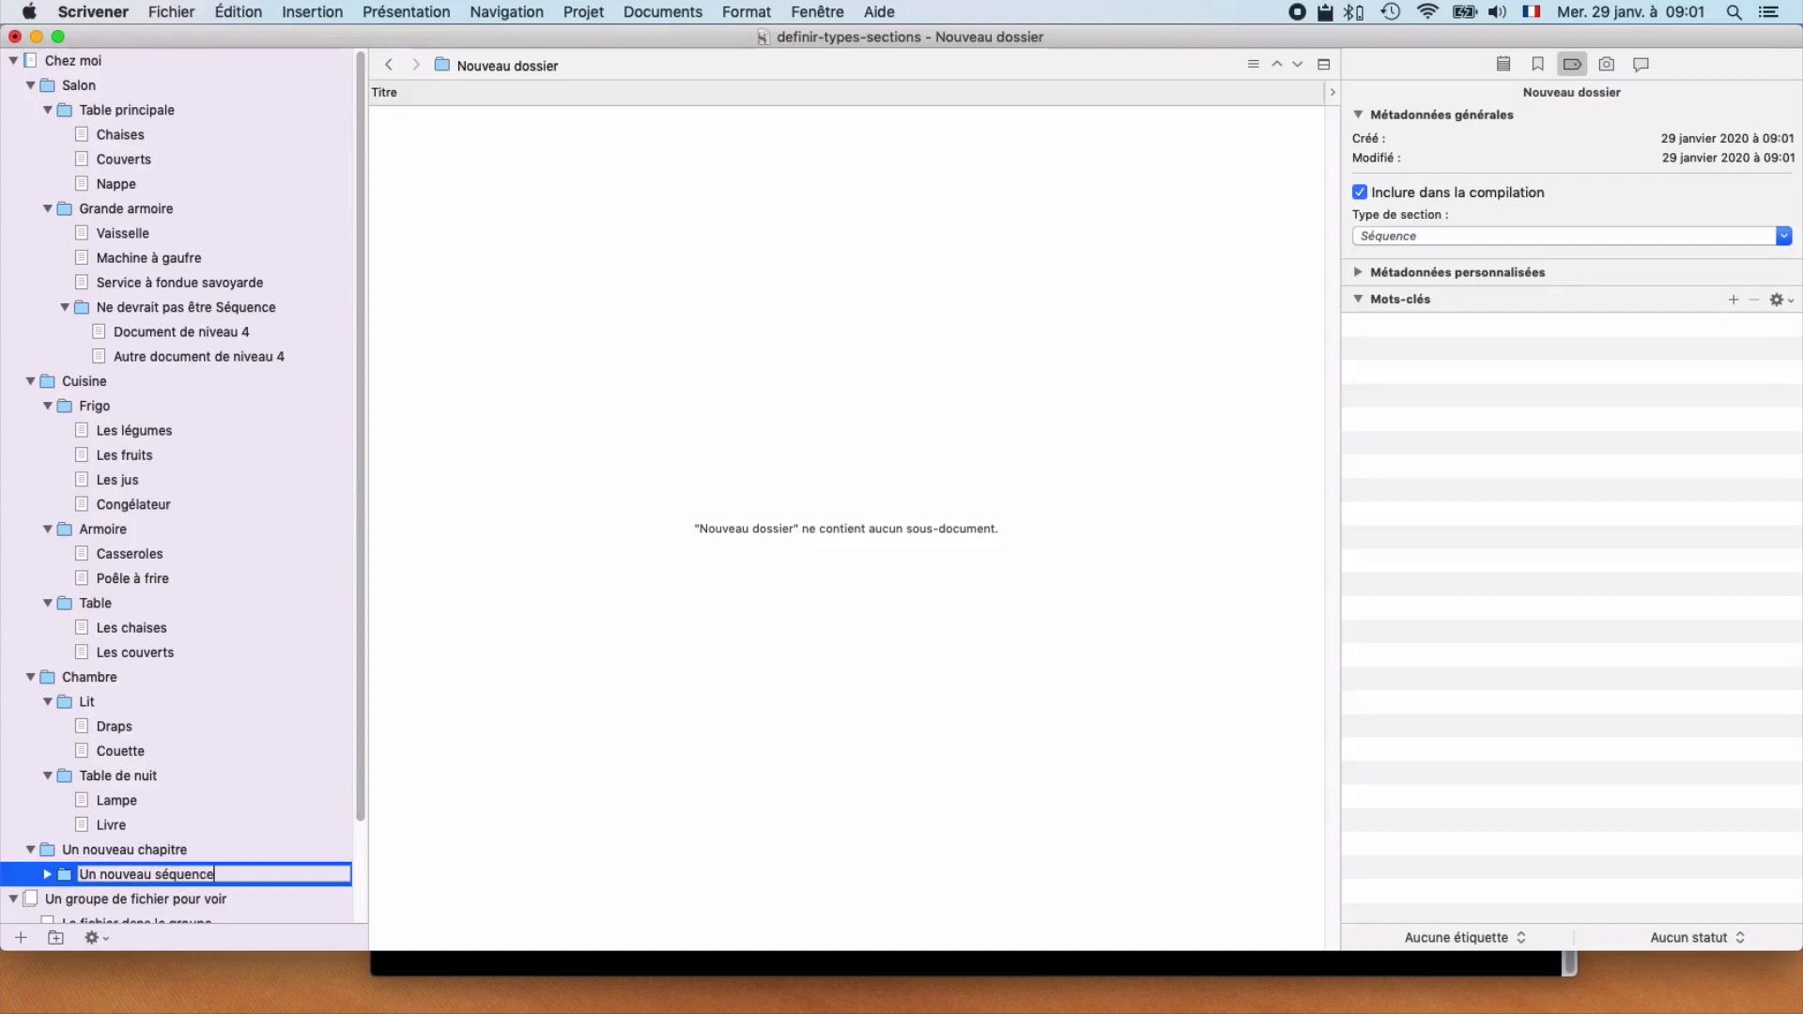
key(Return)
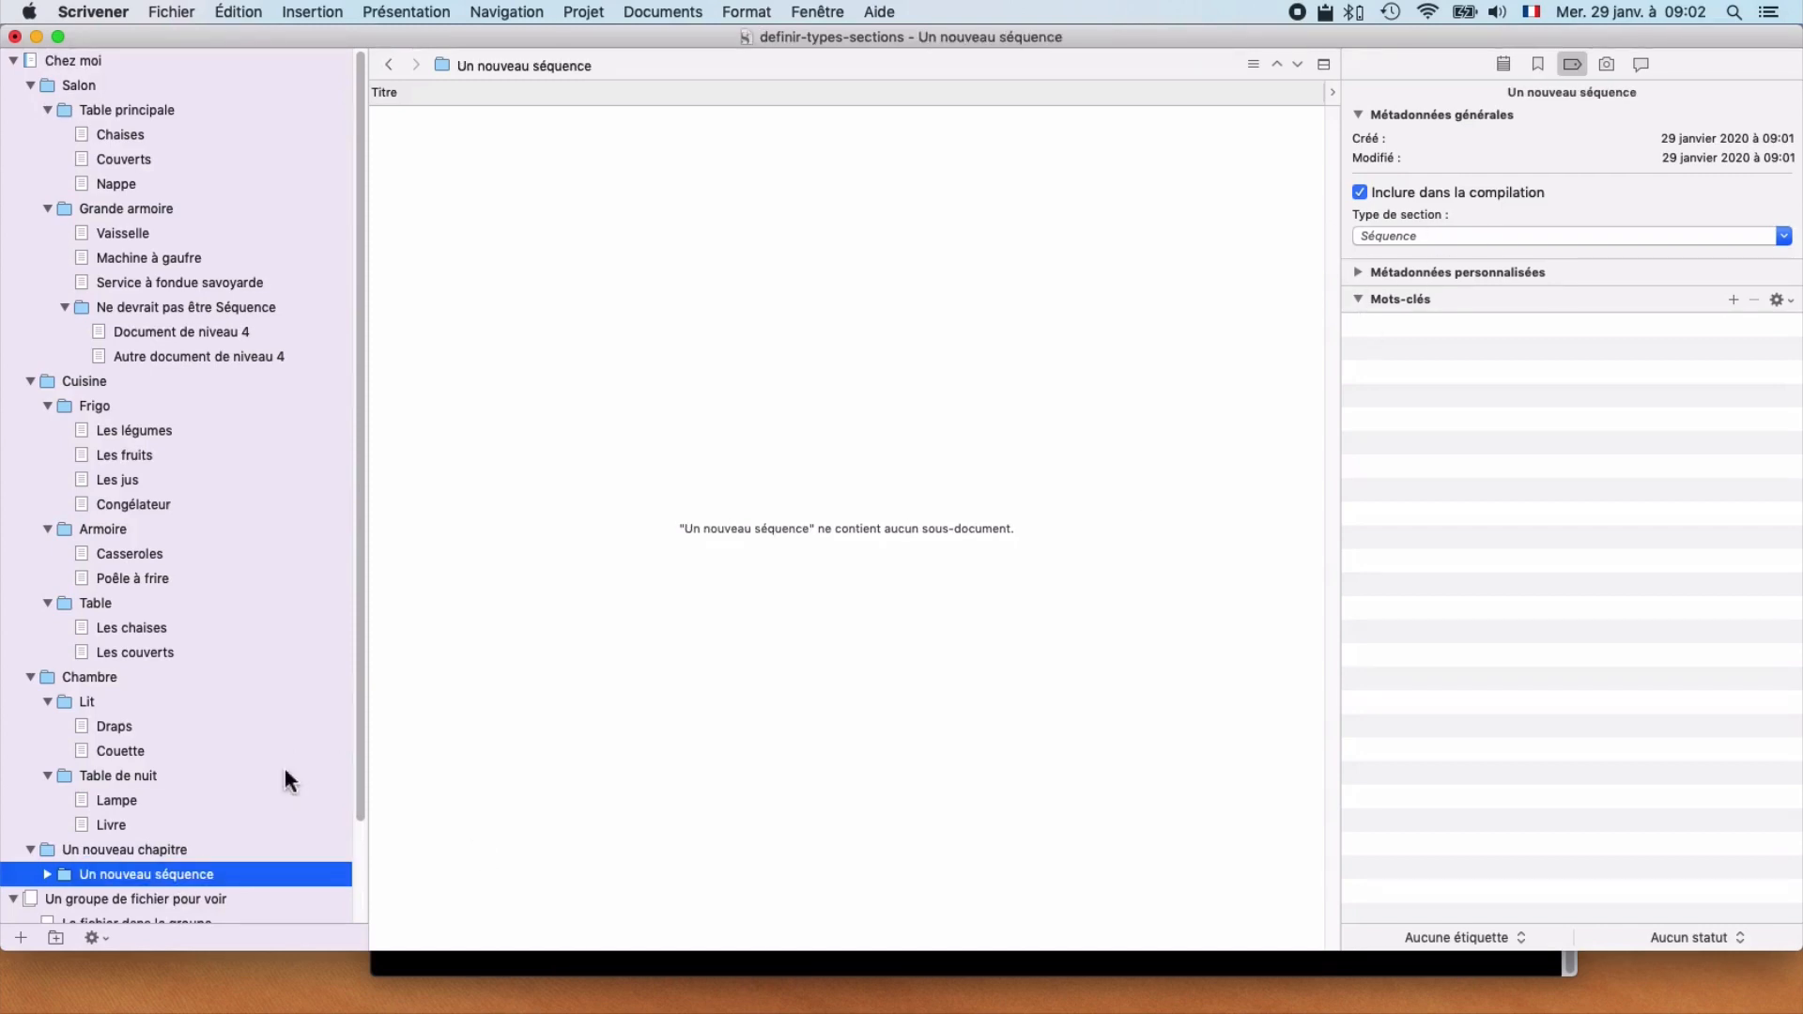
Step: Add a text document named "Un e nouvelle scène" inside the Un nouveau séquence folder
key(super+n)
text(Un e nouv)
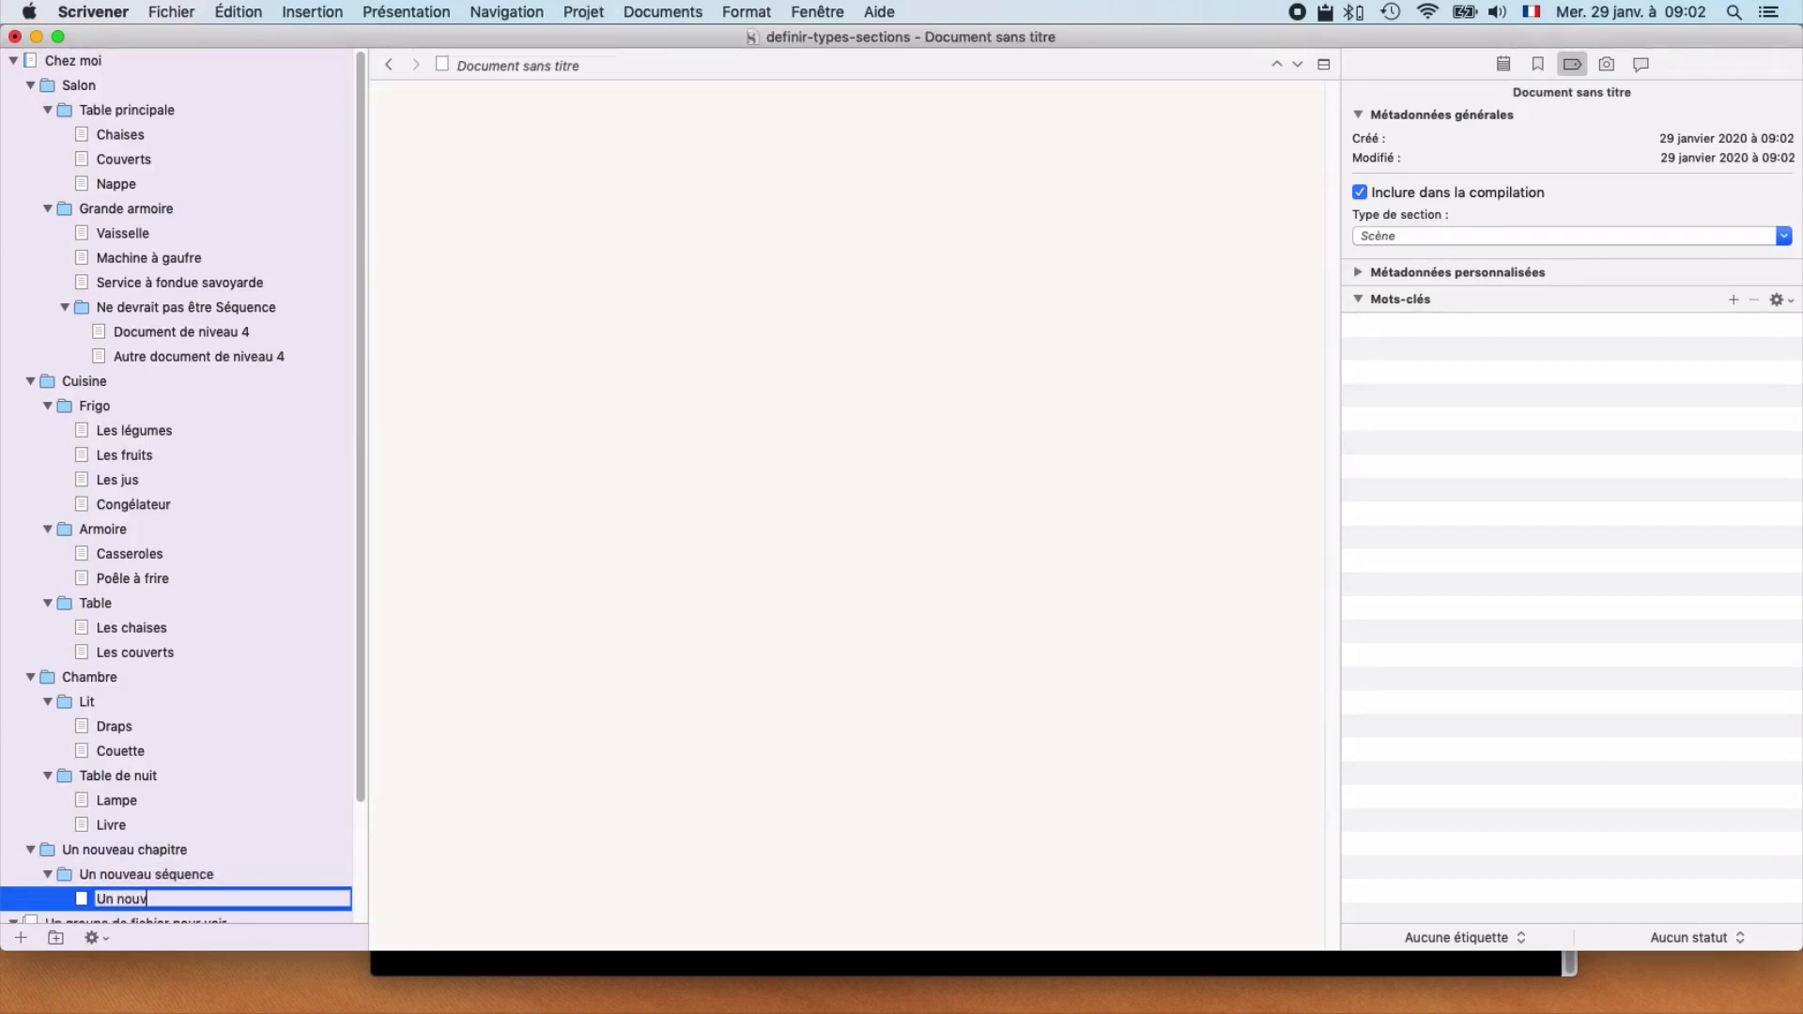
text(elle scène)
key(Return)
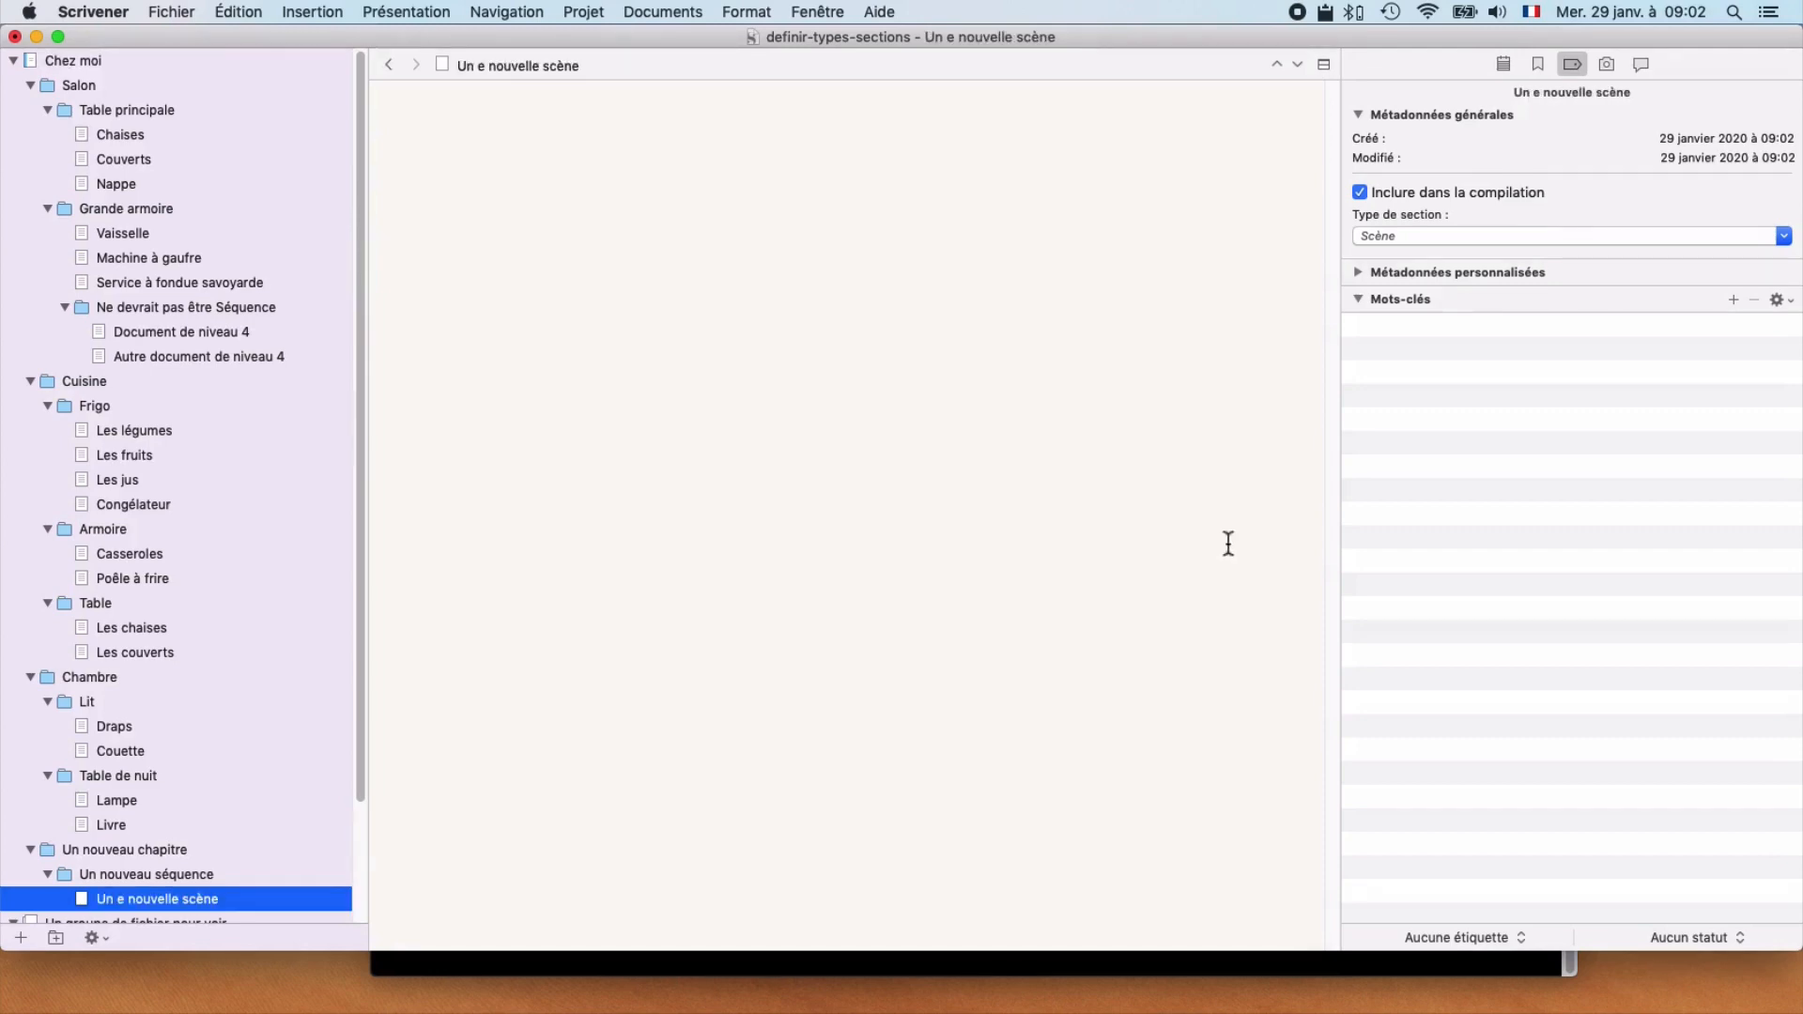
Step: Add a document named "Place non définie" at the same level as Un nouveau chapitre and set its section type to Scène
scroll(141, 648, down, 3)
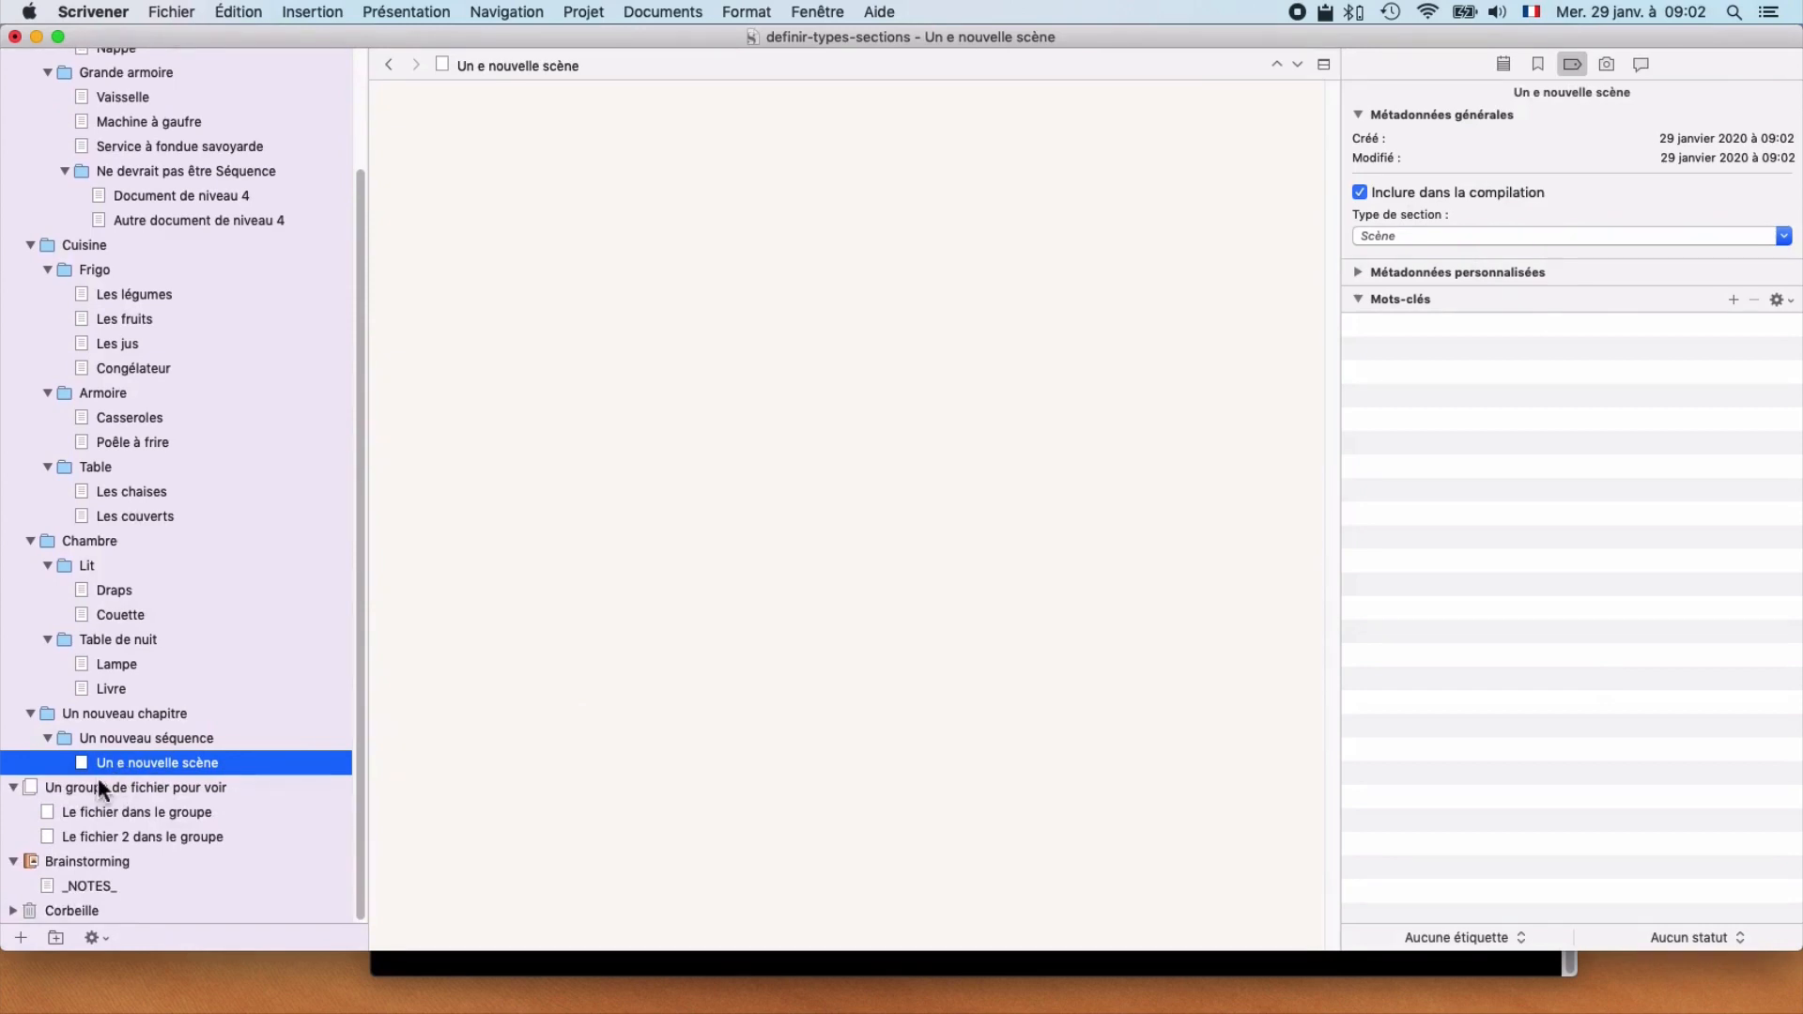
click(90, 713)
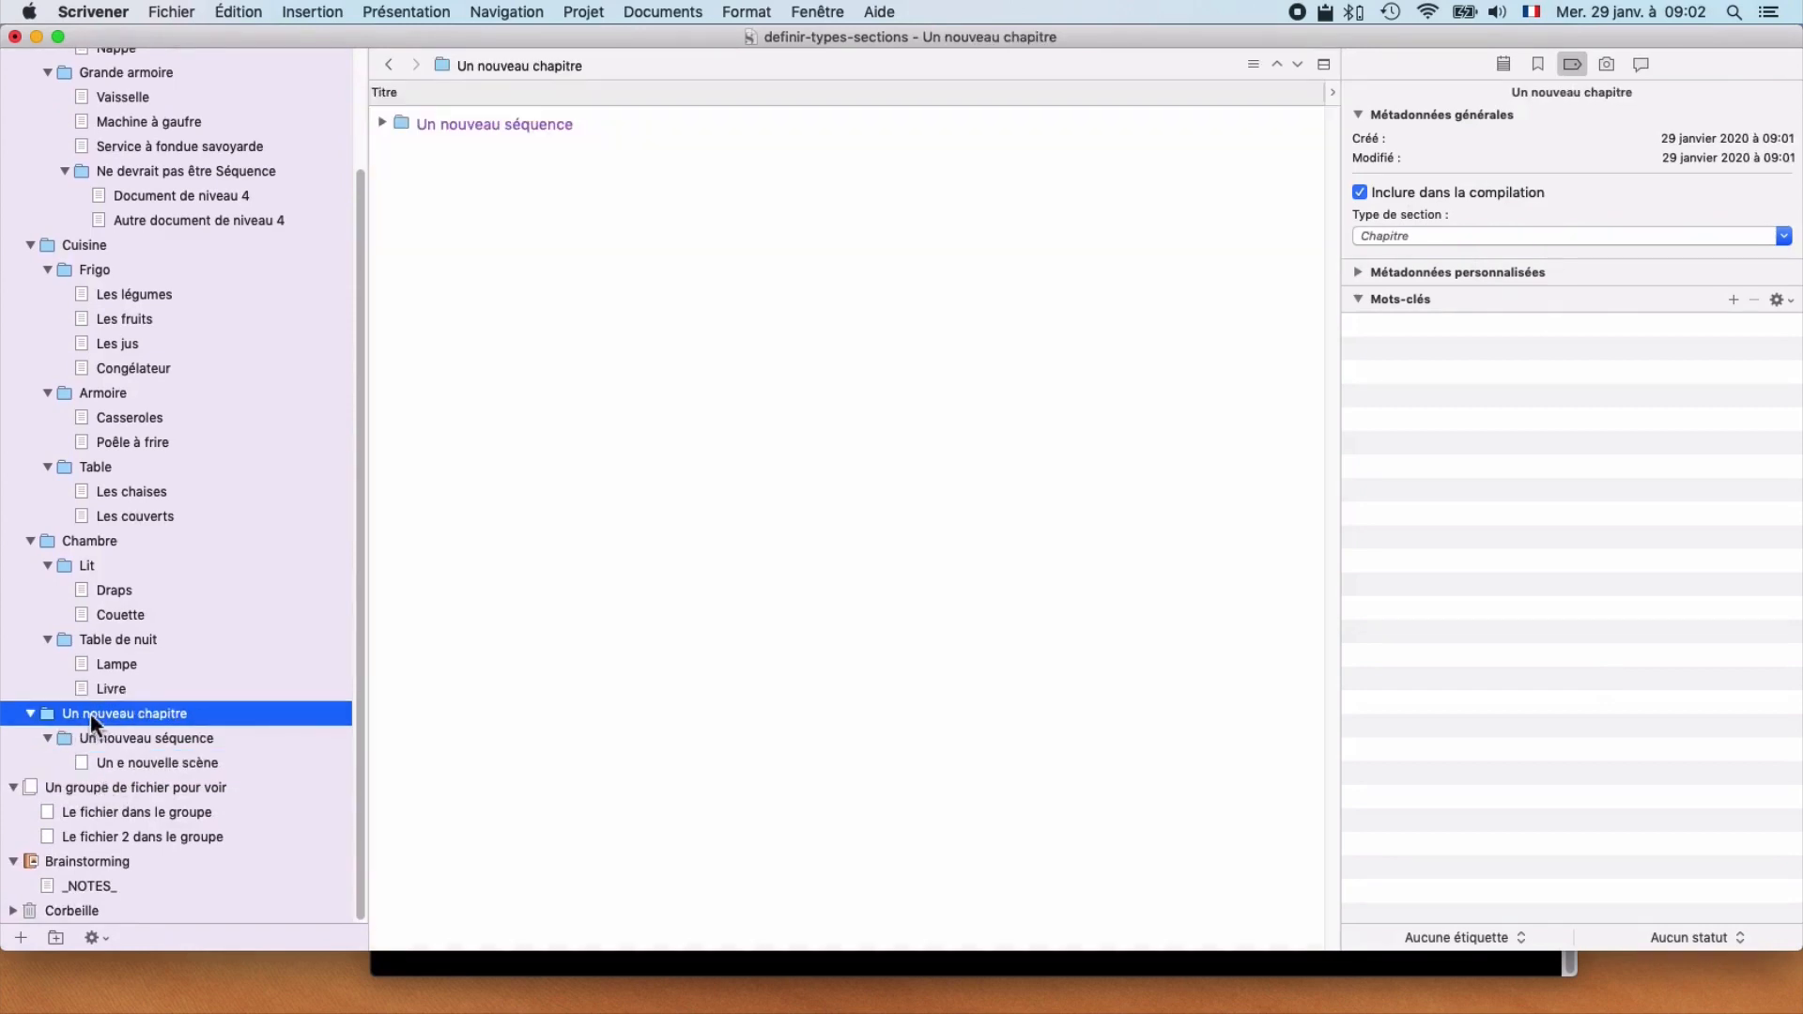
key(super+n)
text(Place non définie)
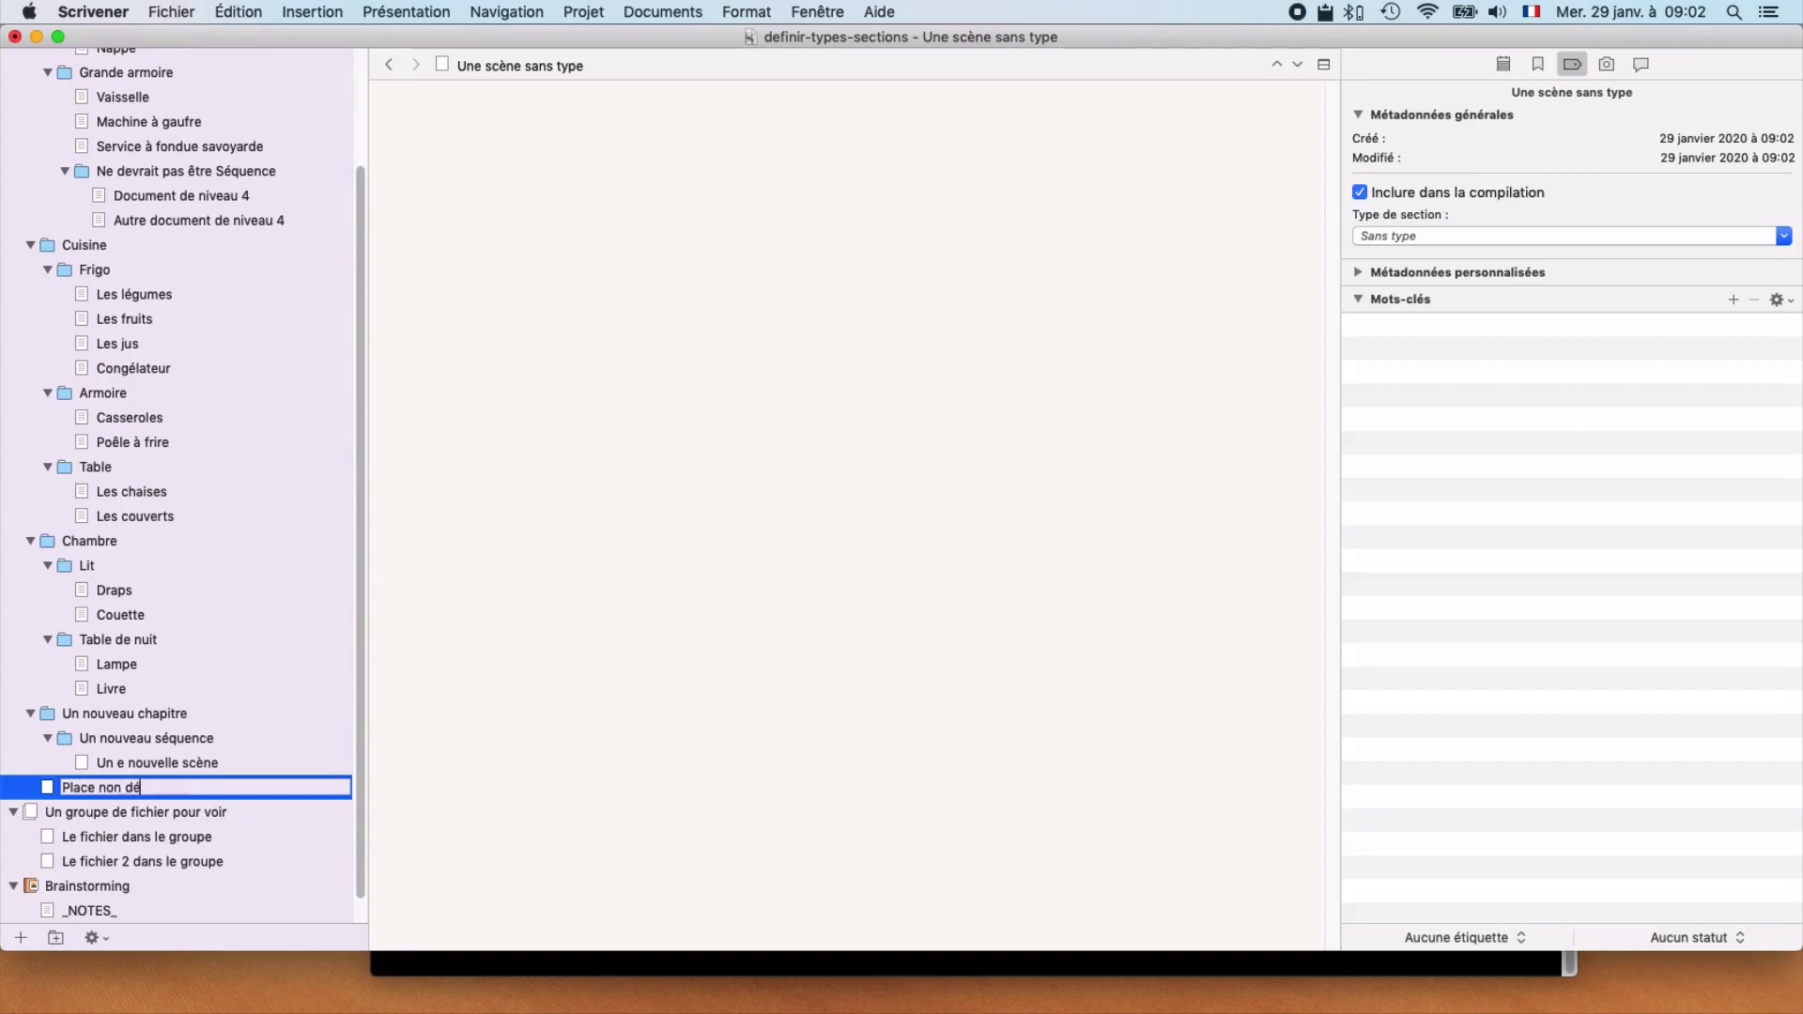
key(Return)
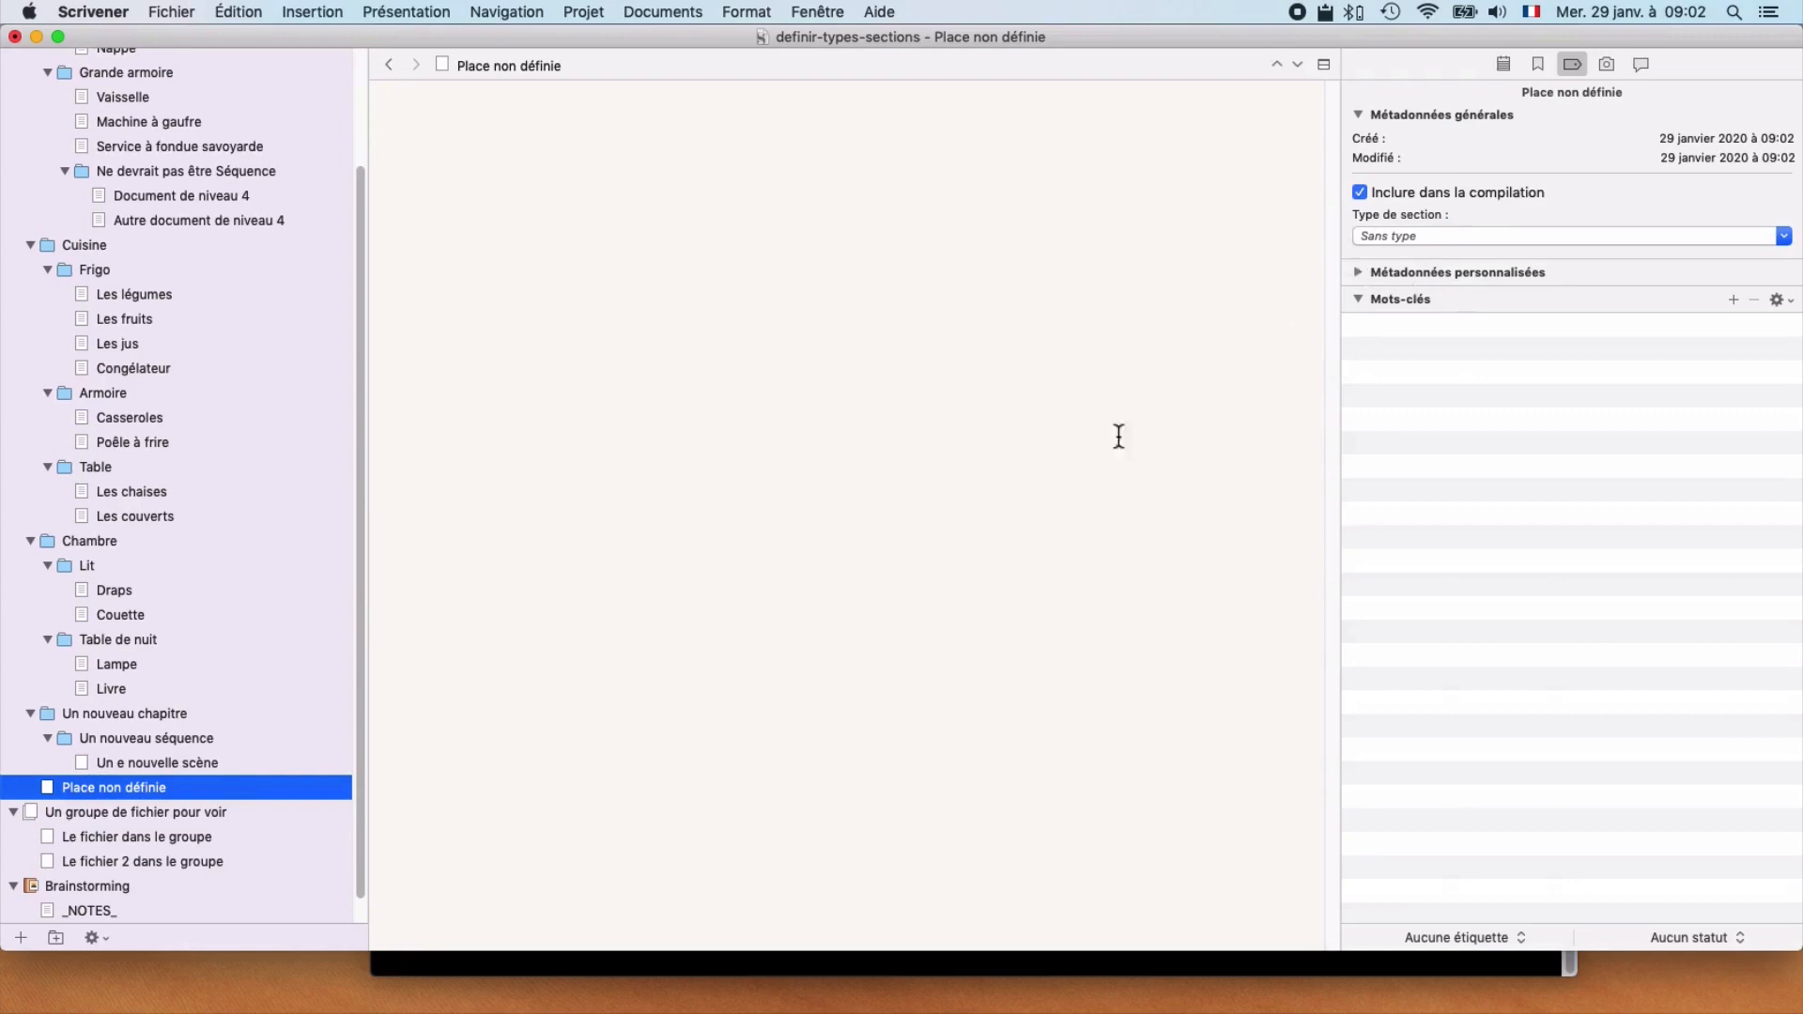
click(1432, 237)
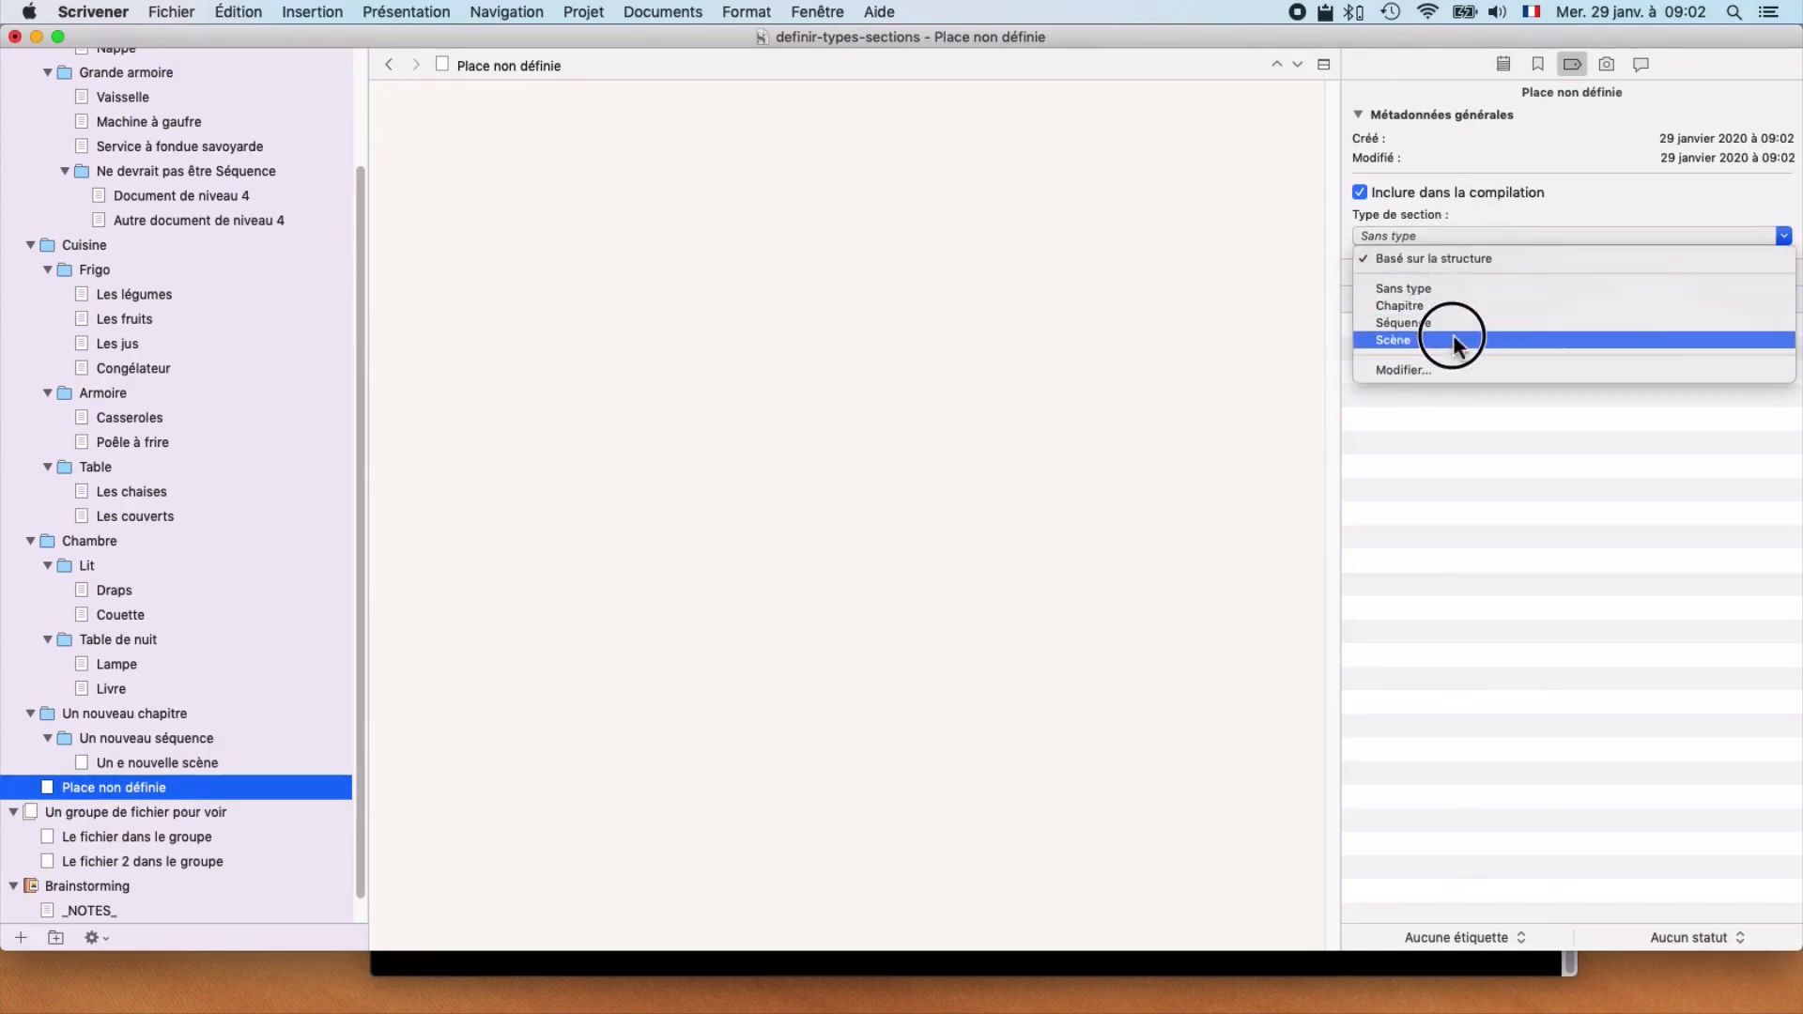
click(1538, 340)
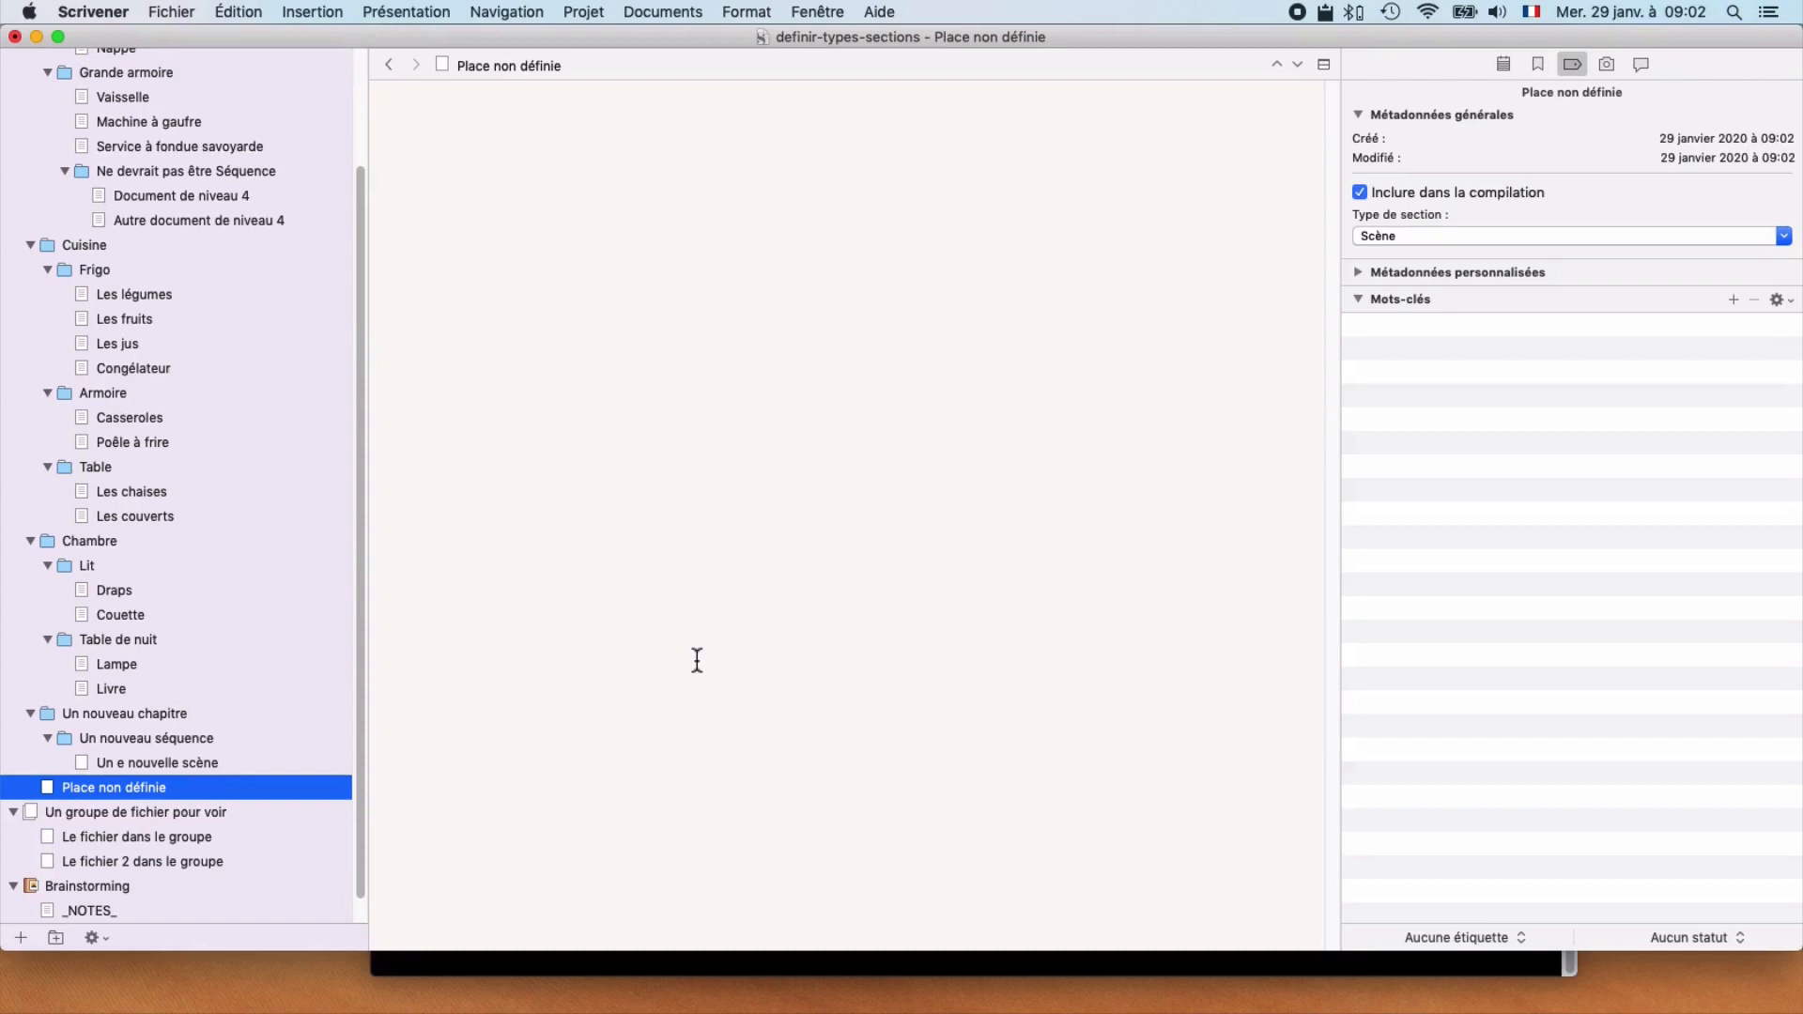
Step: Show the contents of Chez moi as an outline (Plan) in the editor
scroll(282, 535, up, 5)
click(62, 65)
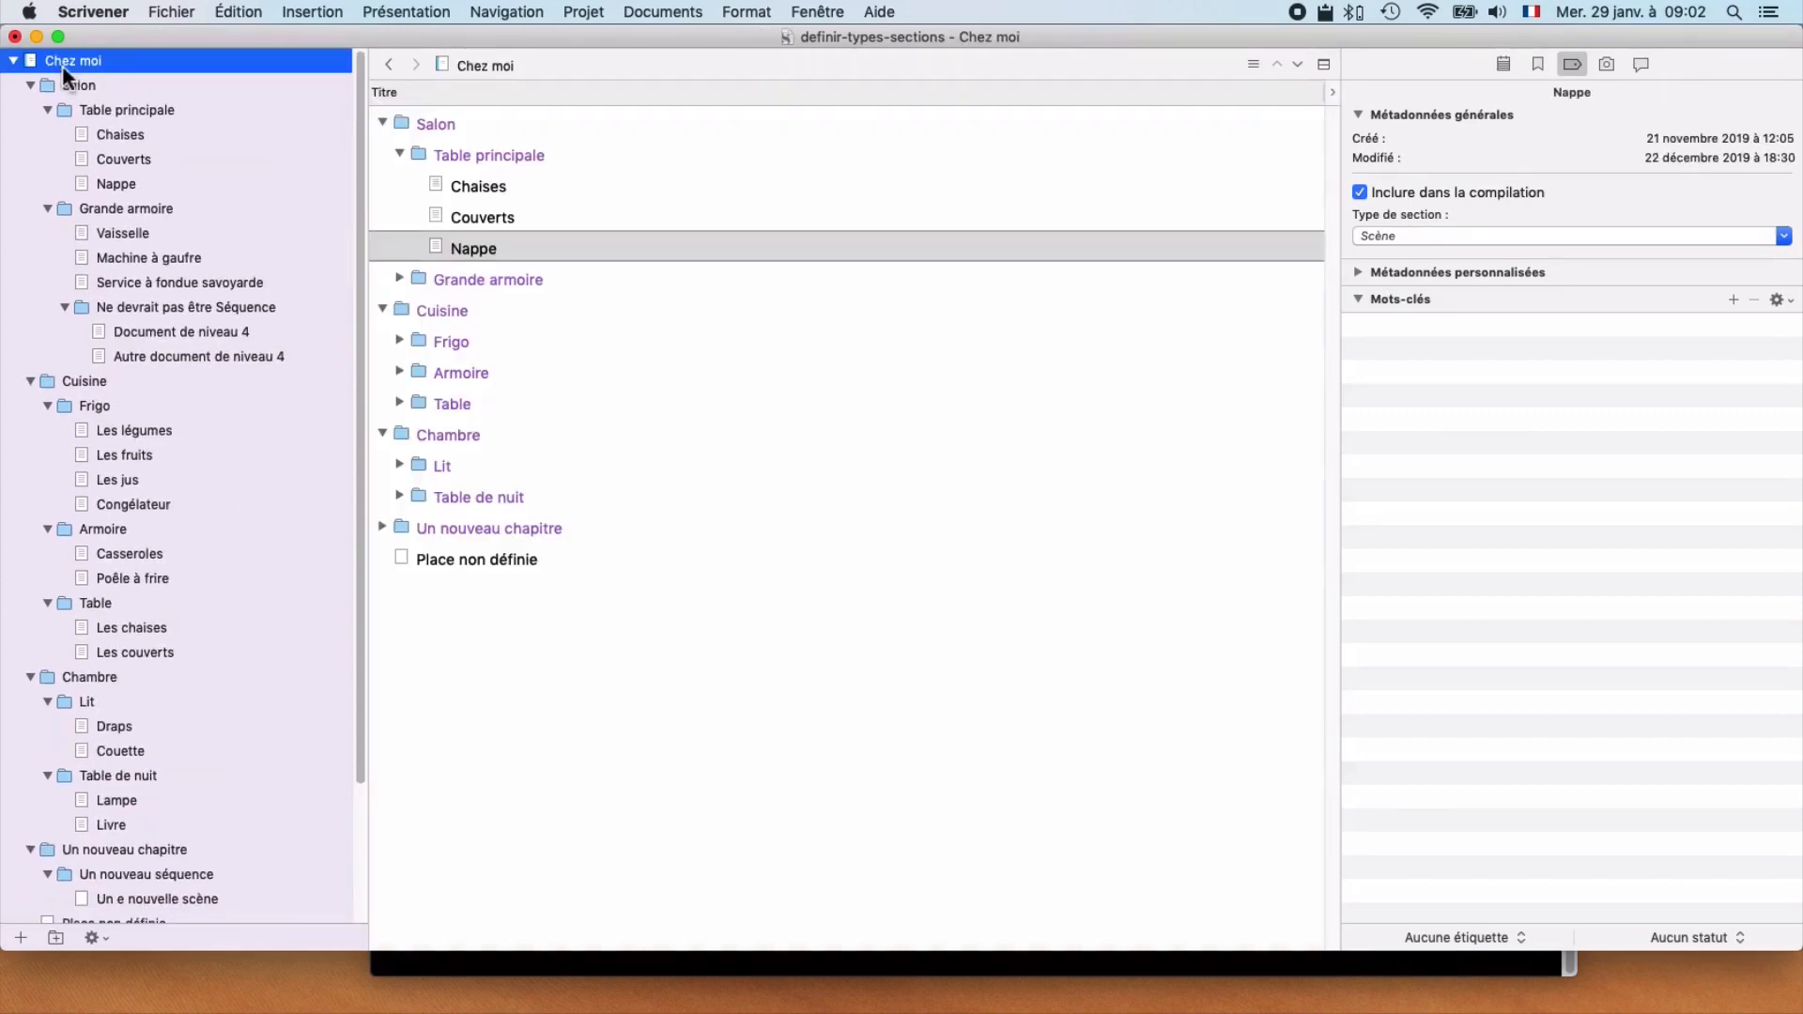
click(420, 12)
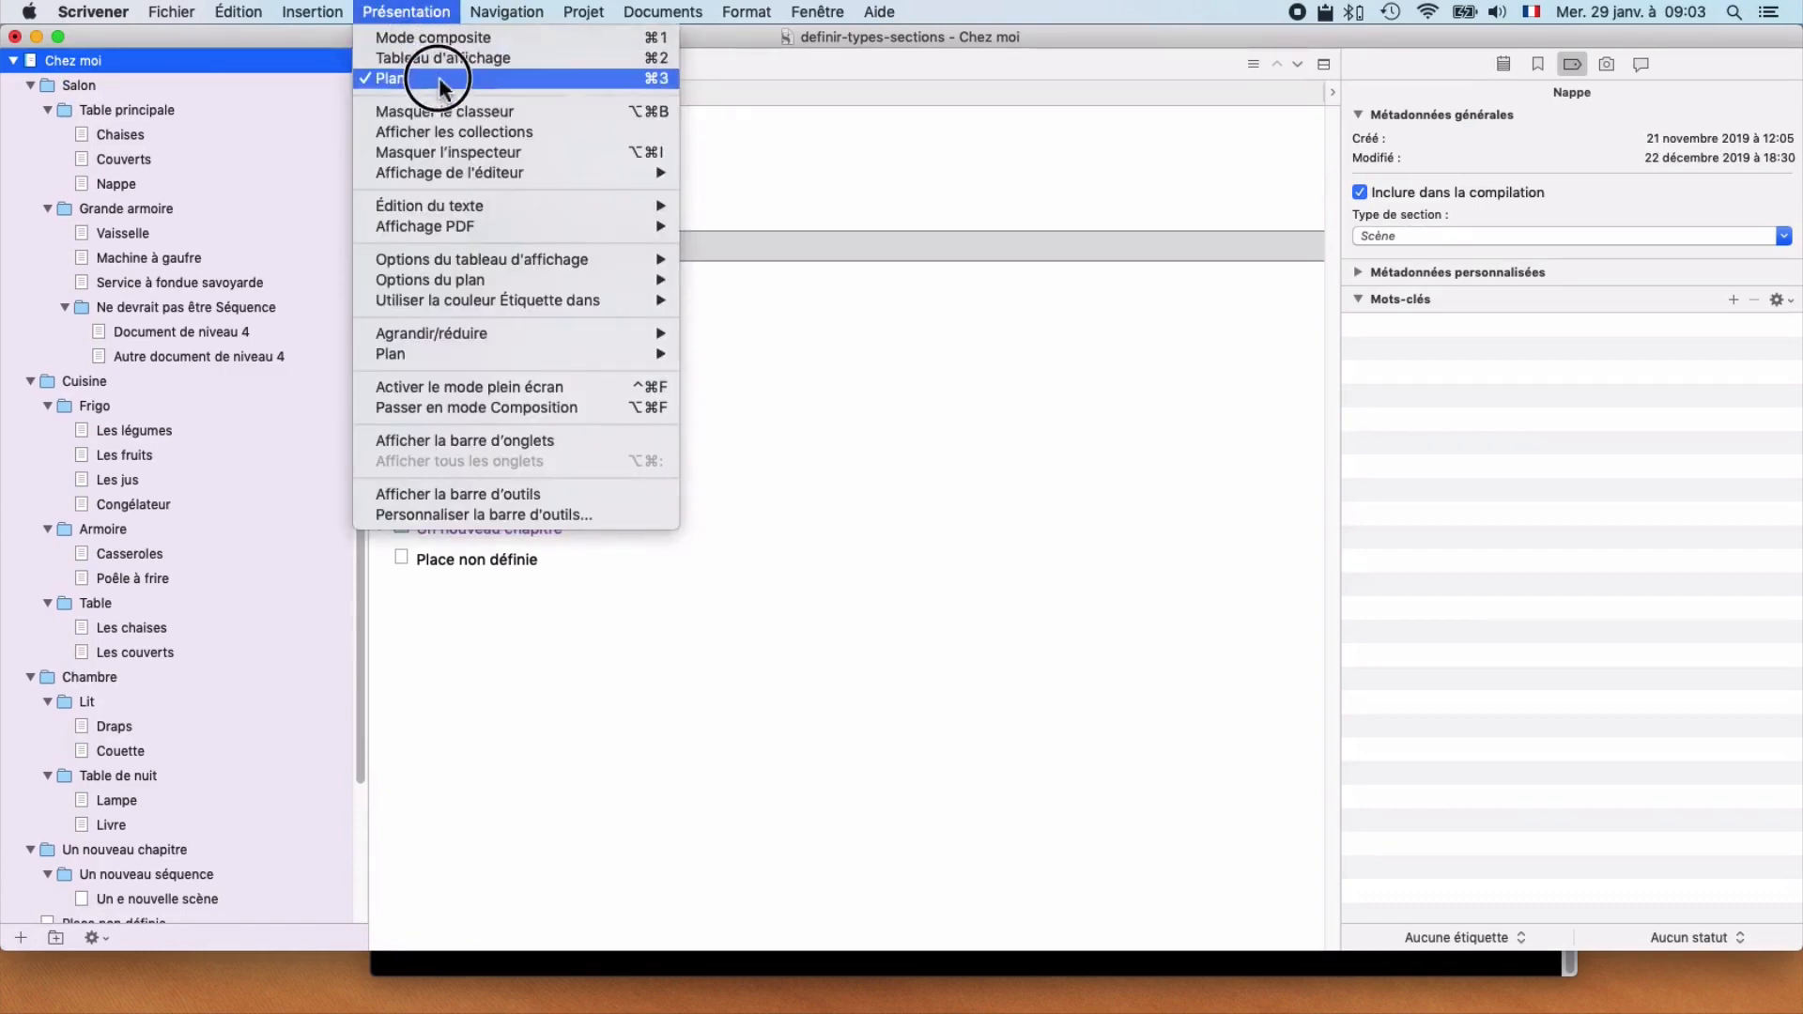
click(434, 58)
click(395, 11)
click(434, 77)
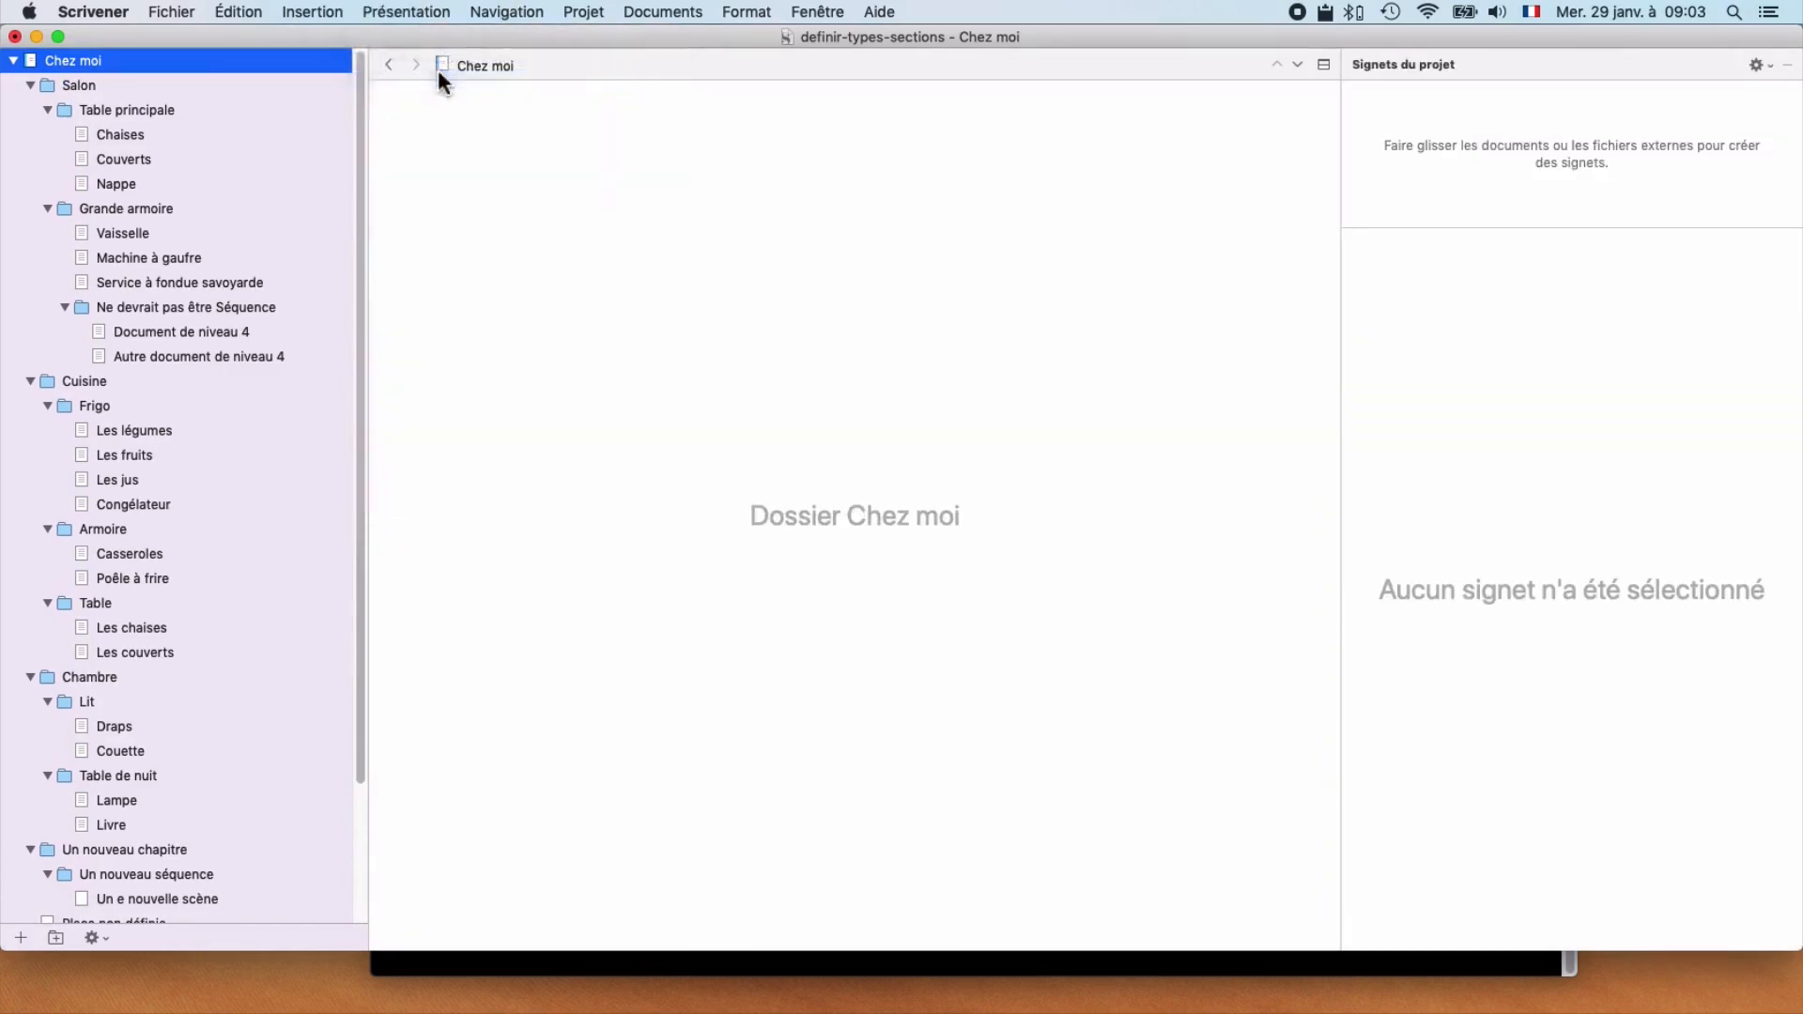
Step: Add the Type de section column to the outline and adjust the column widths so it sits beside the titles
click(1333, 92)
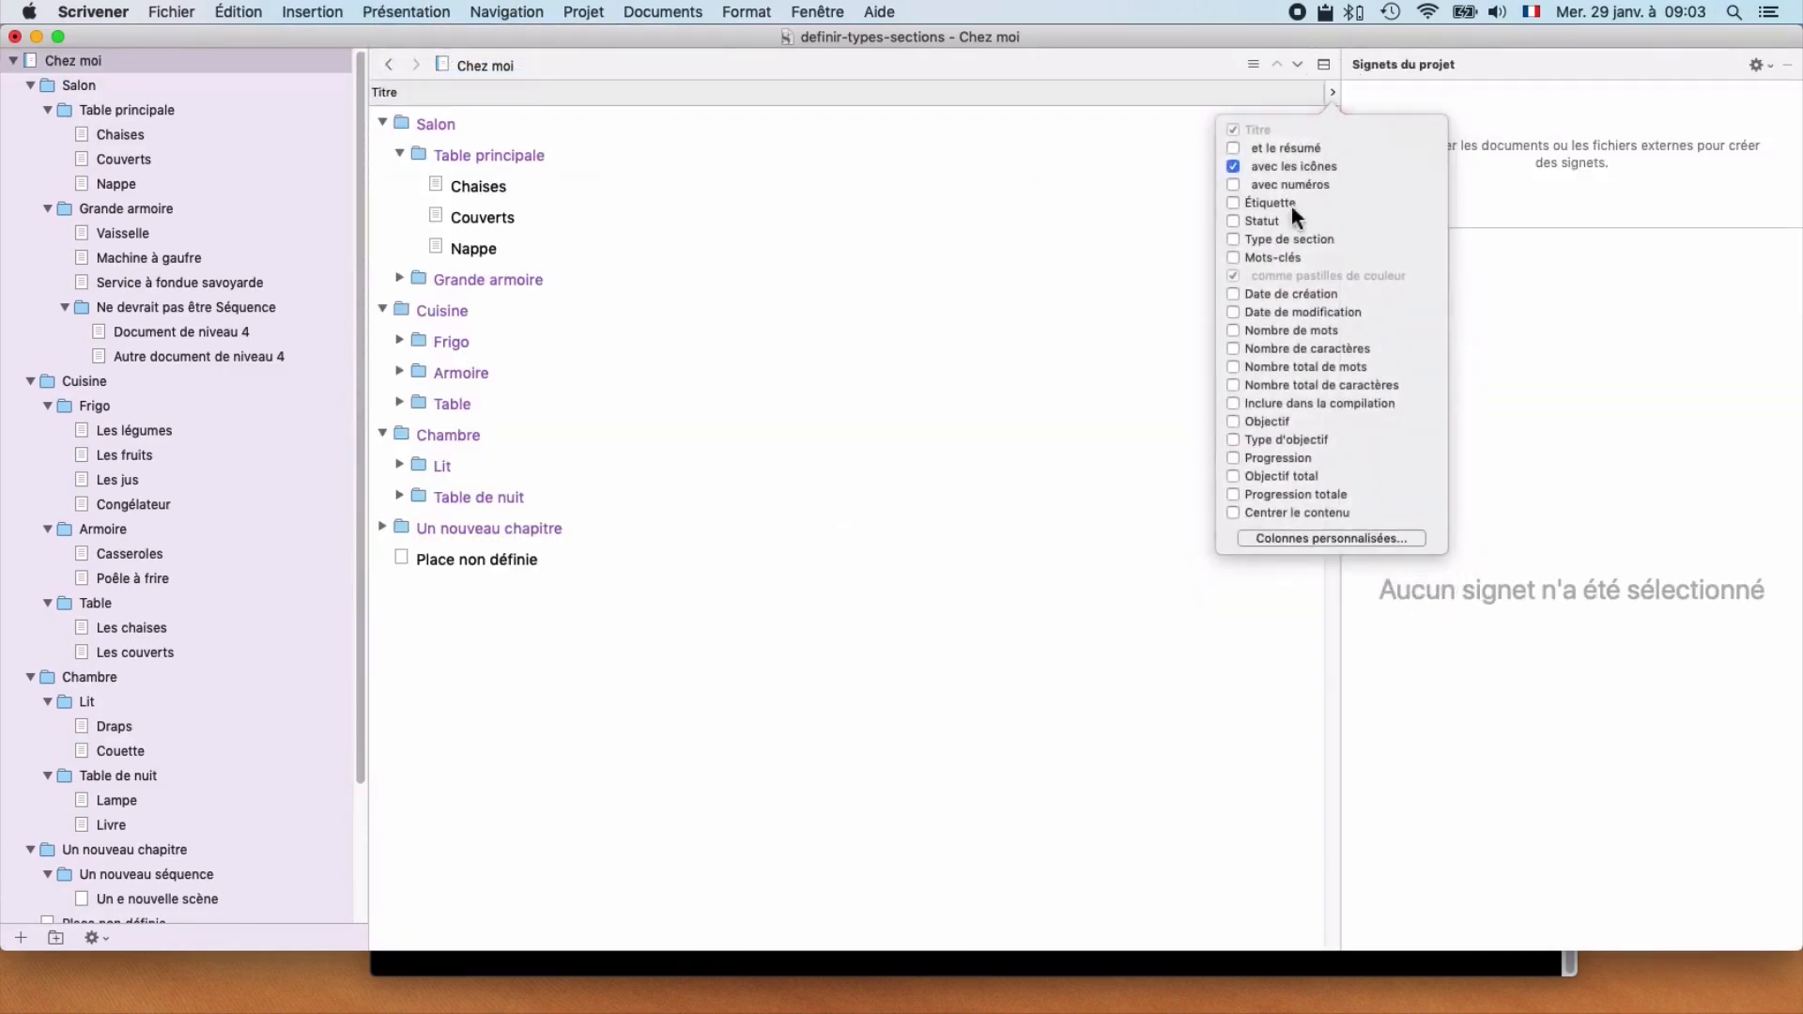
click(1269, 239)
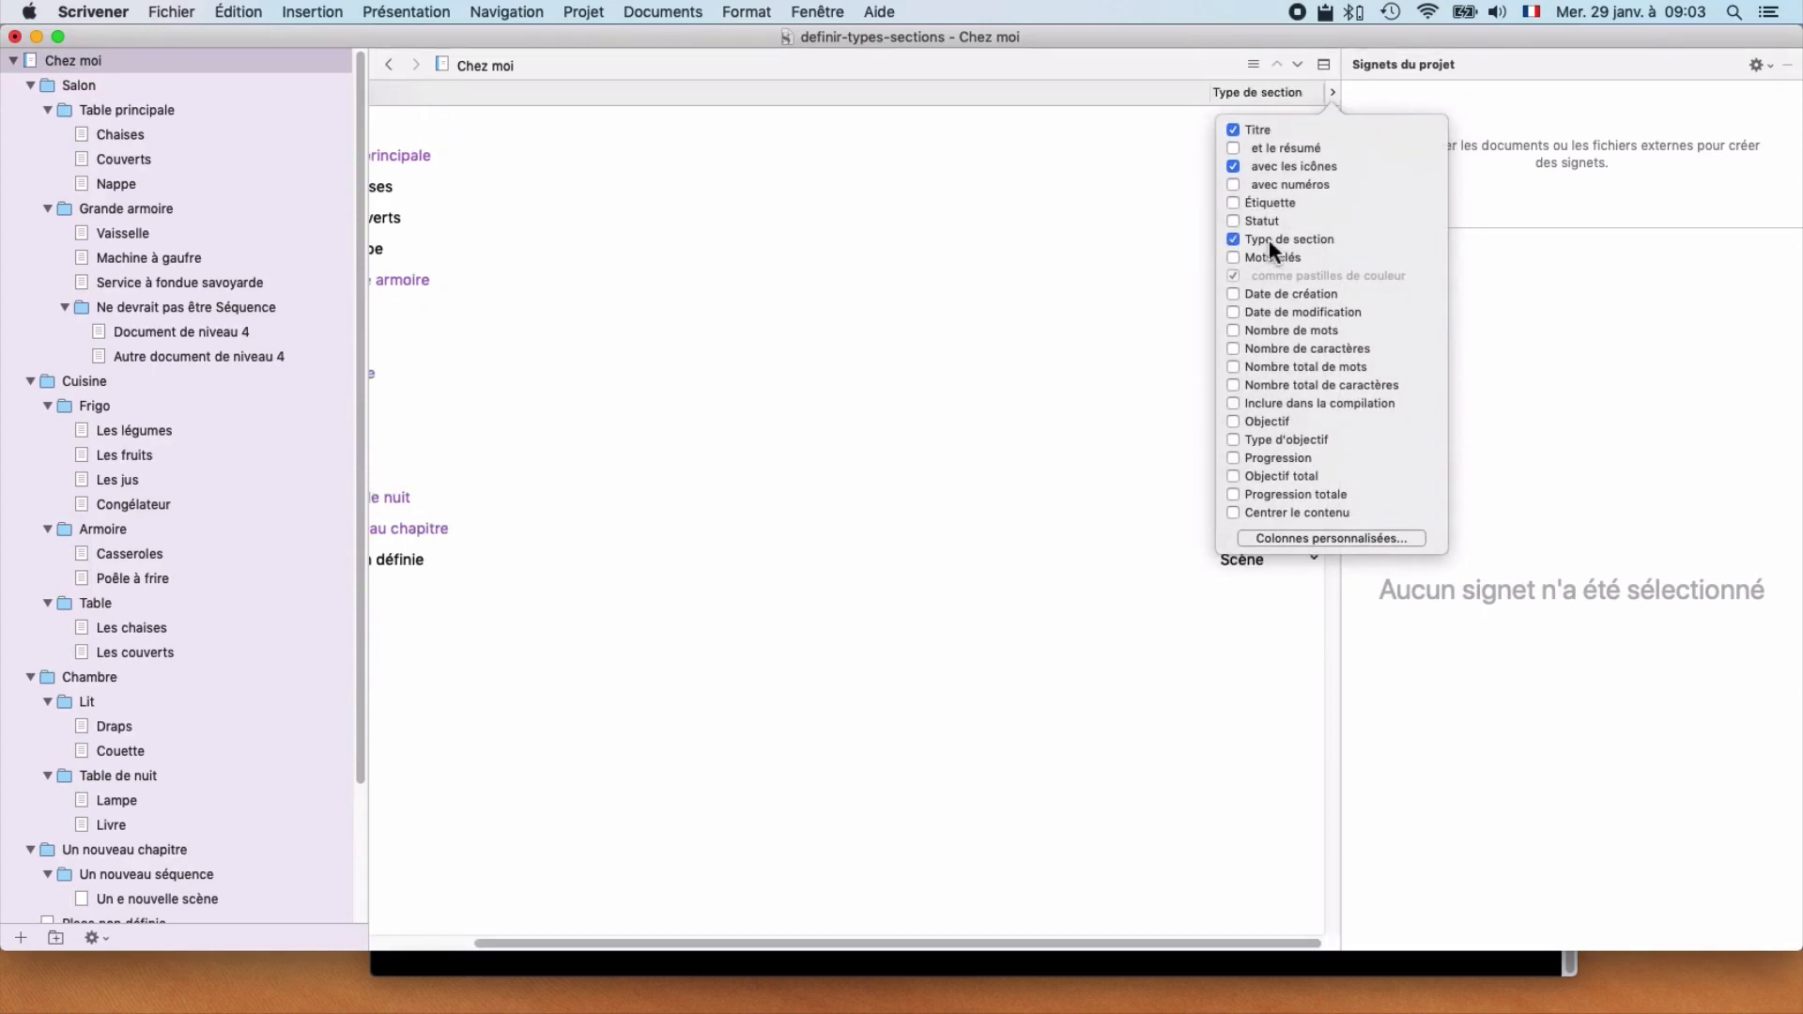
click(1127, 228)
drag(1210, 94, 657, 100)
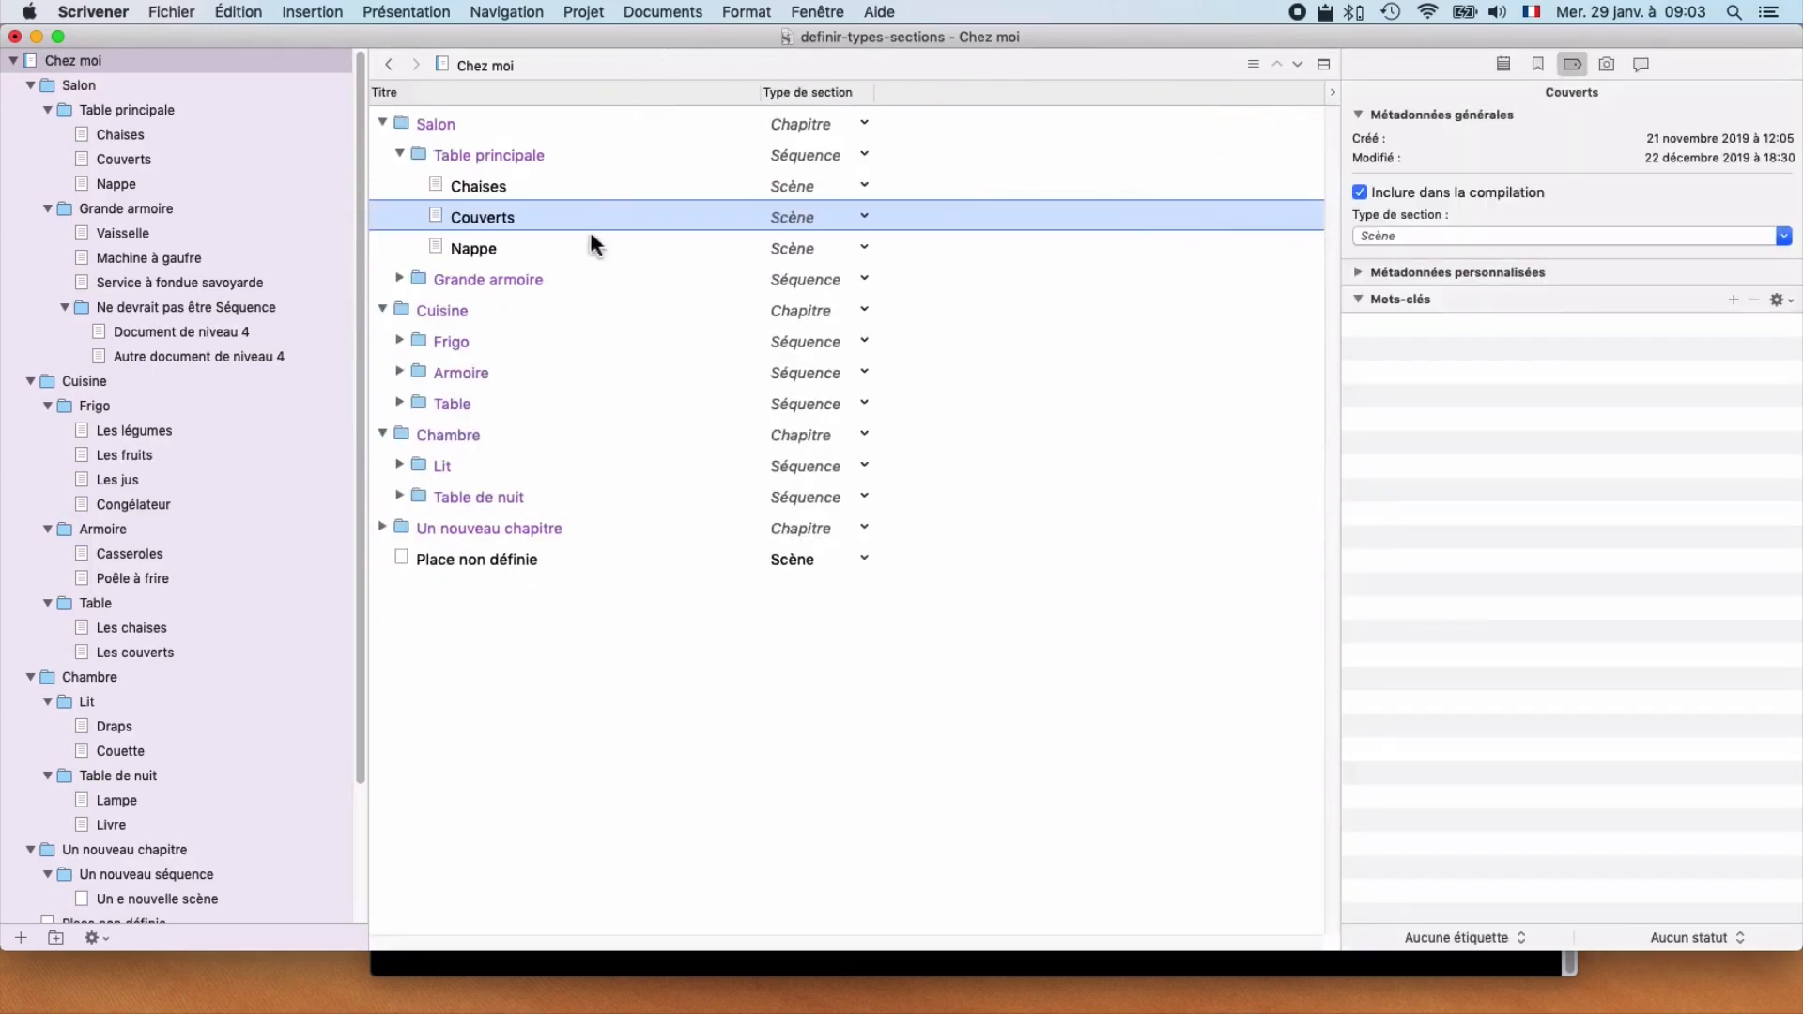
Step: Expand Grande armoire and Ne devrait pas être Séquence in the outline to examine the section types of their items
click(399, 279)
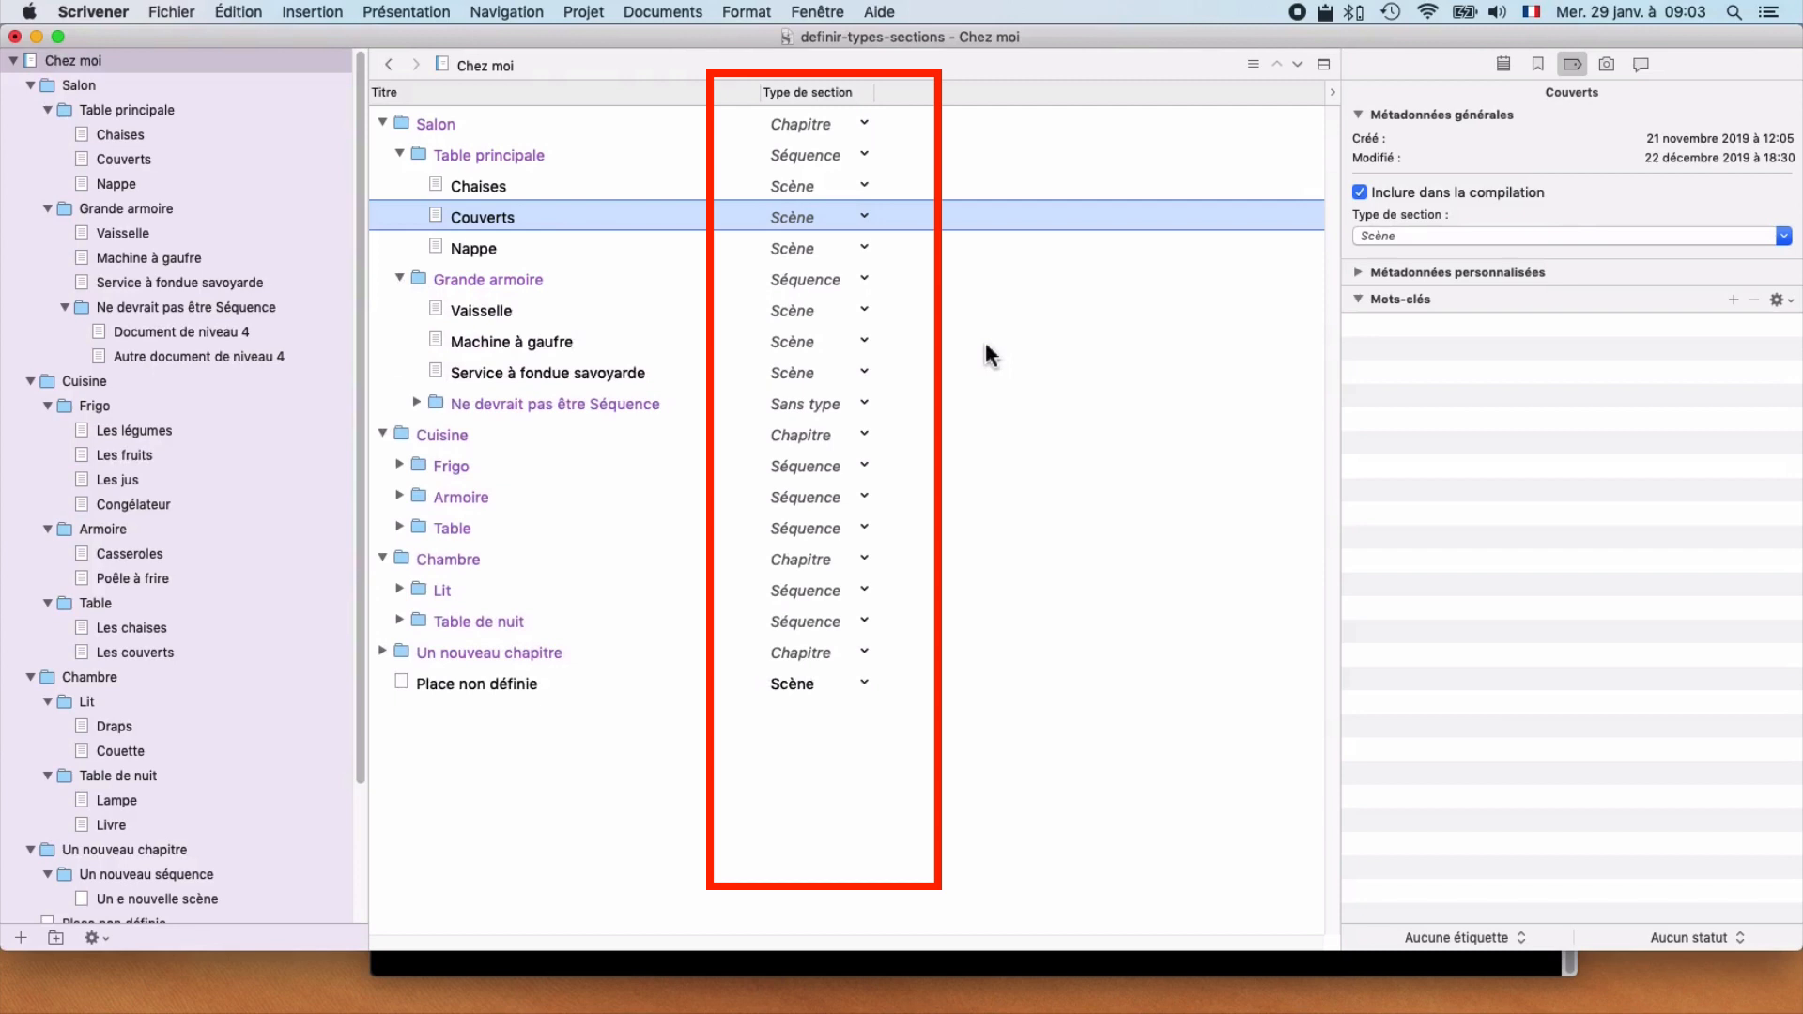
click(416, 402)
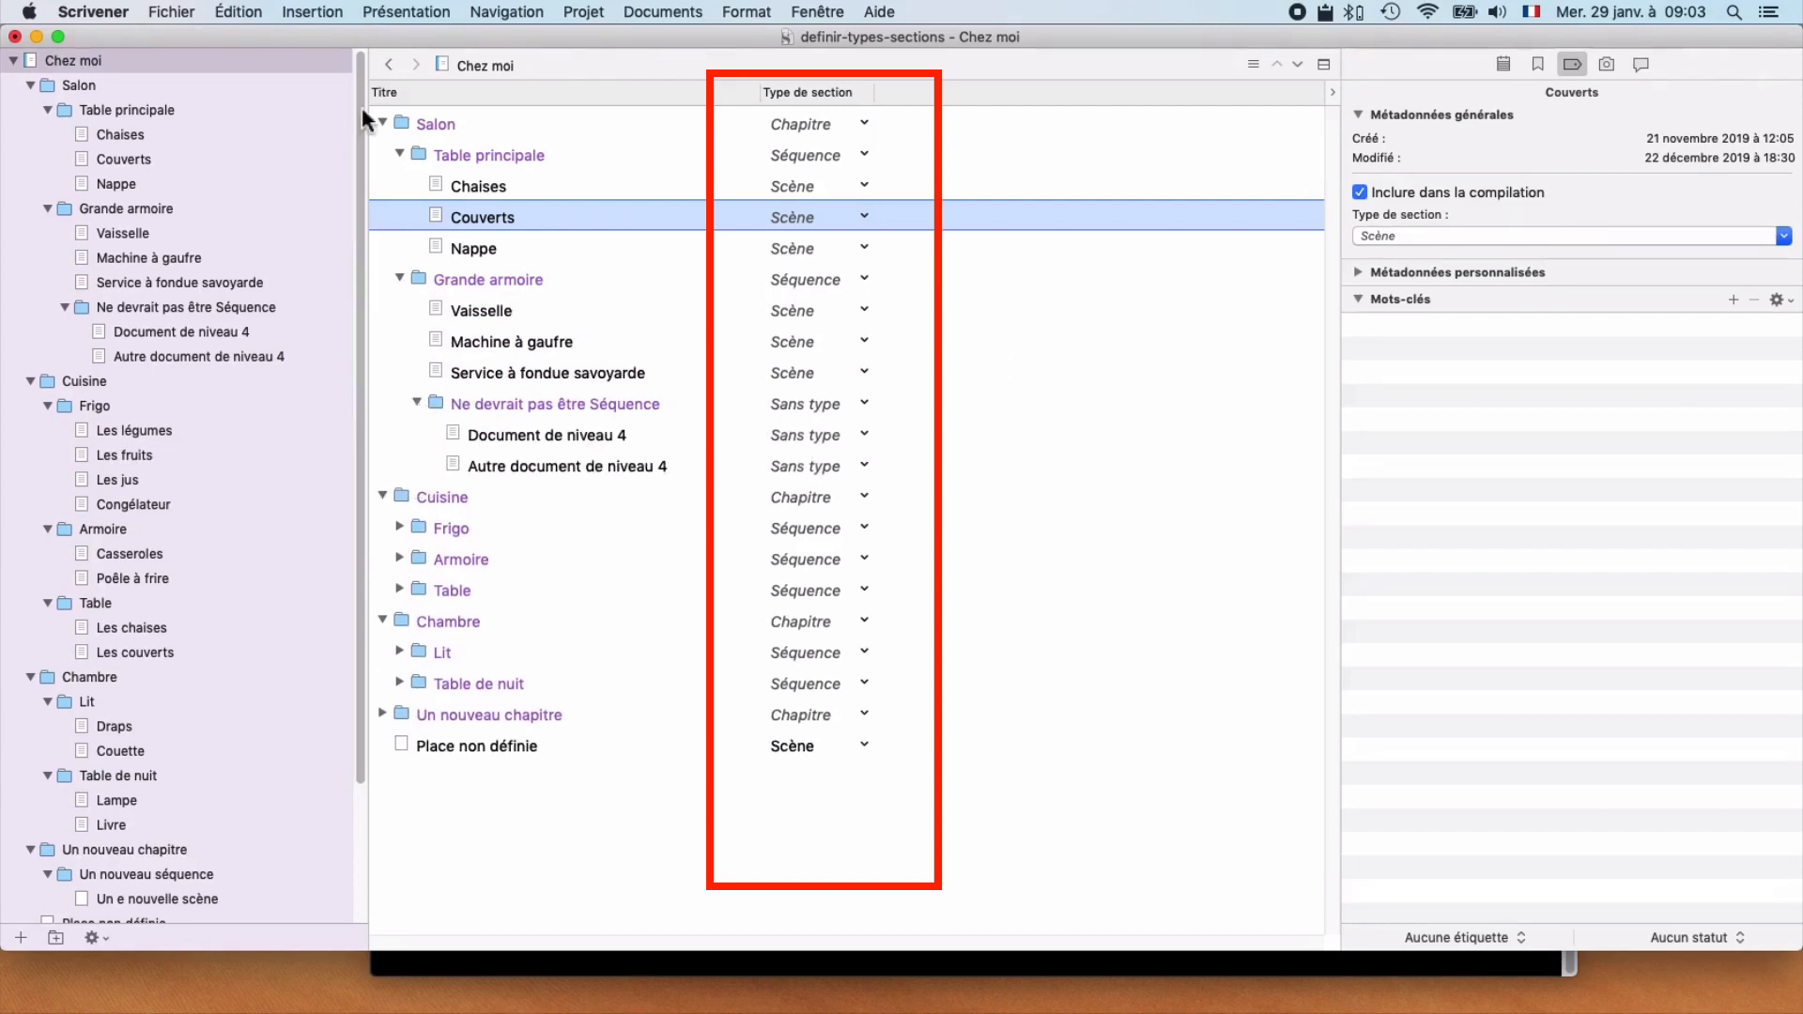
click(383, 123)
click(383, 123)
Step: In the compile settings, set the section type of Document de niveau 4 and Autre document de niveau 4 to Scène, and close without compiling
key(alt+super+e)
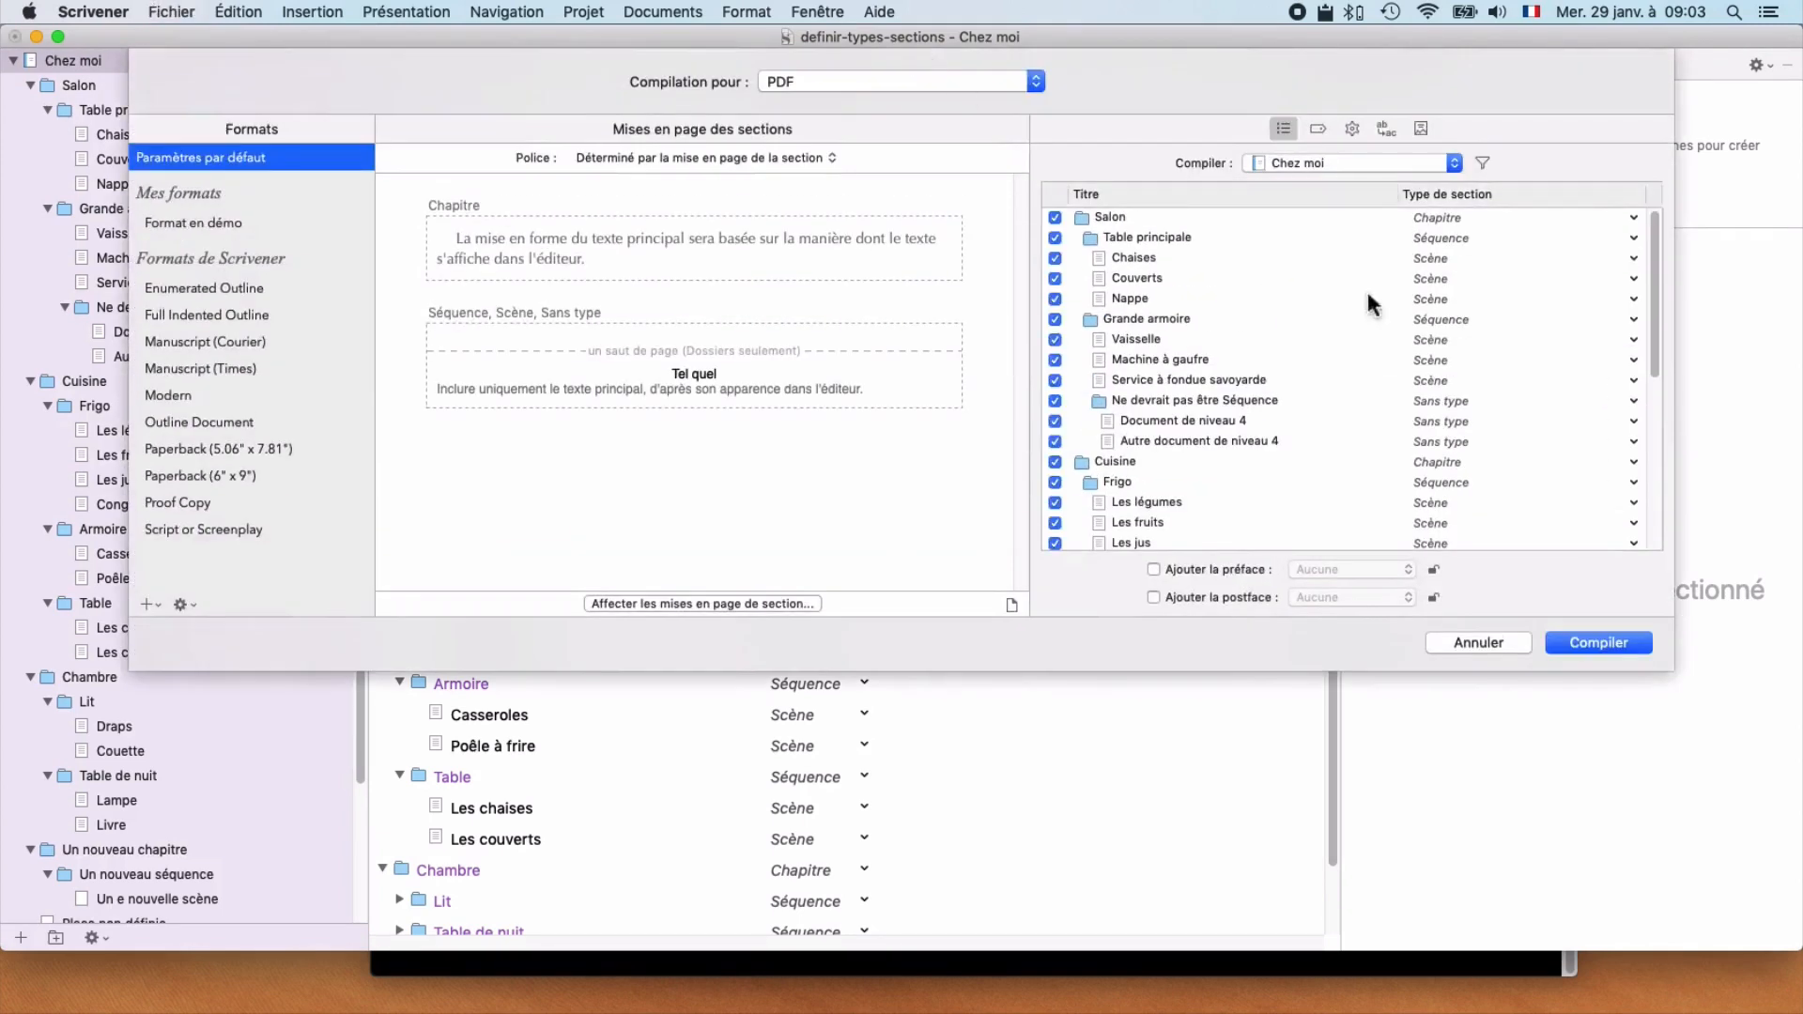
drag(1649, 282, 1664, 244)
click(1439, 418)
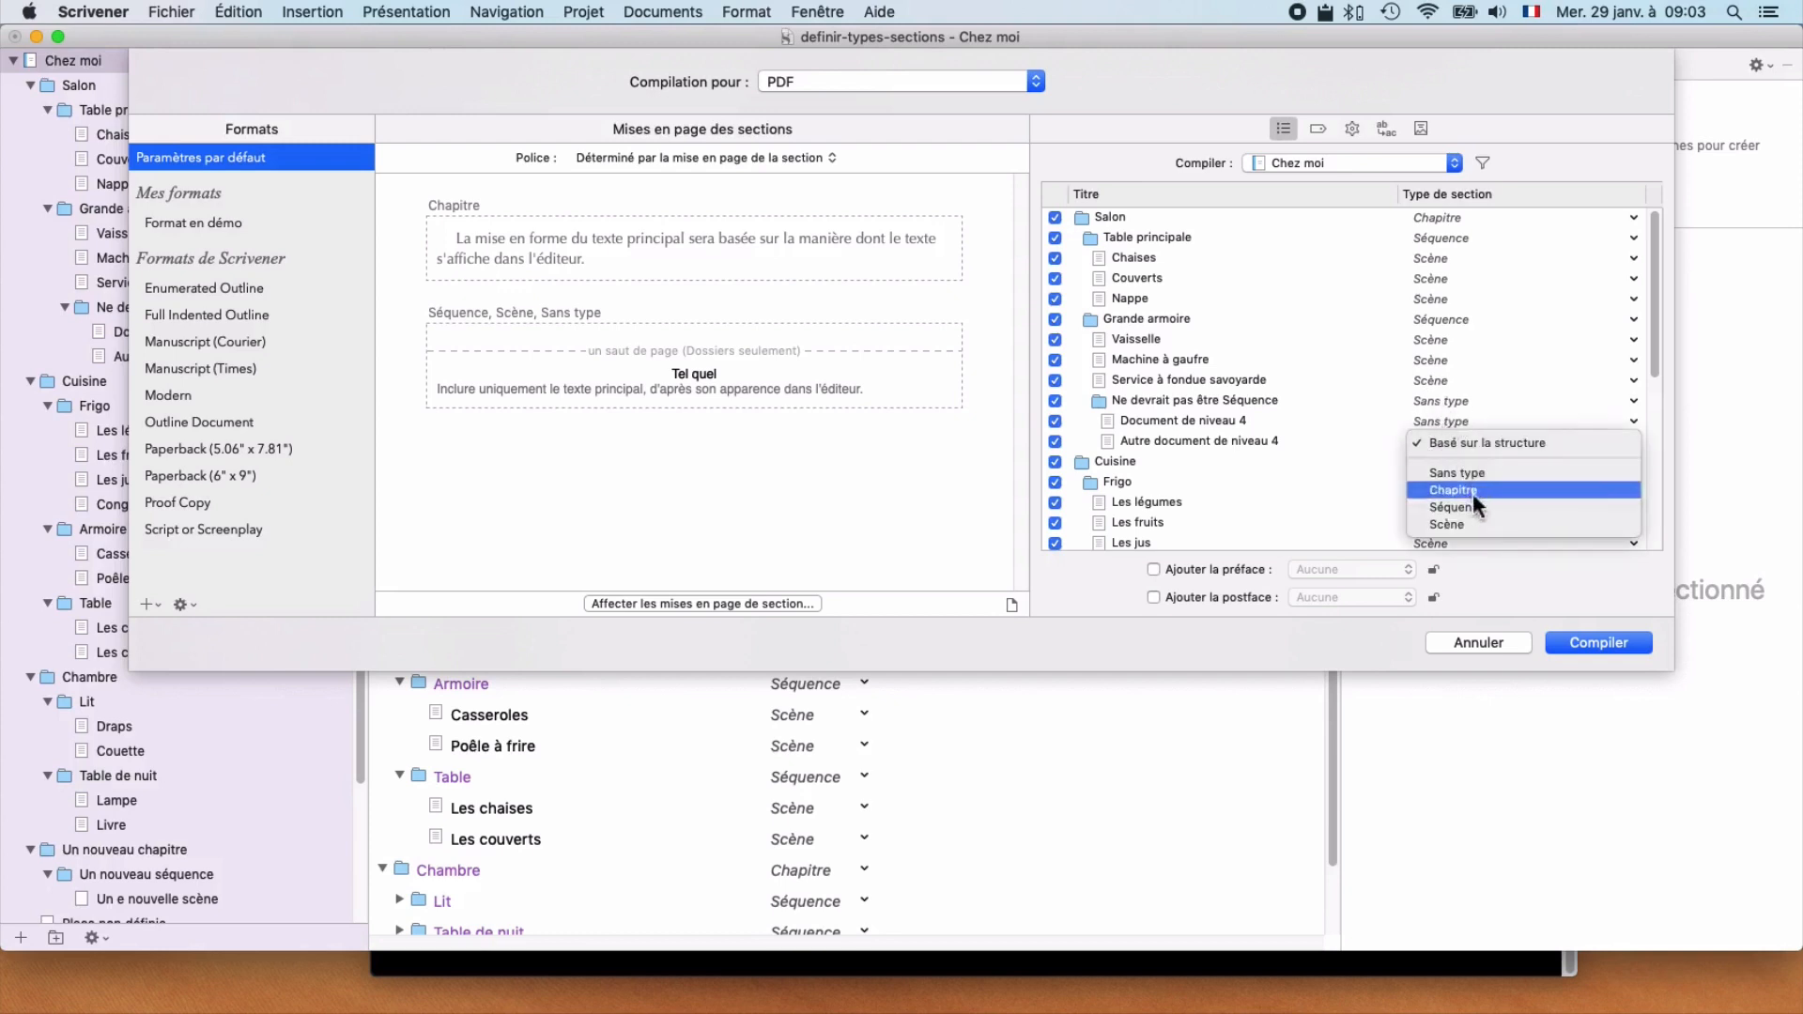
click(1480, 523)
click(1444, 460)
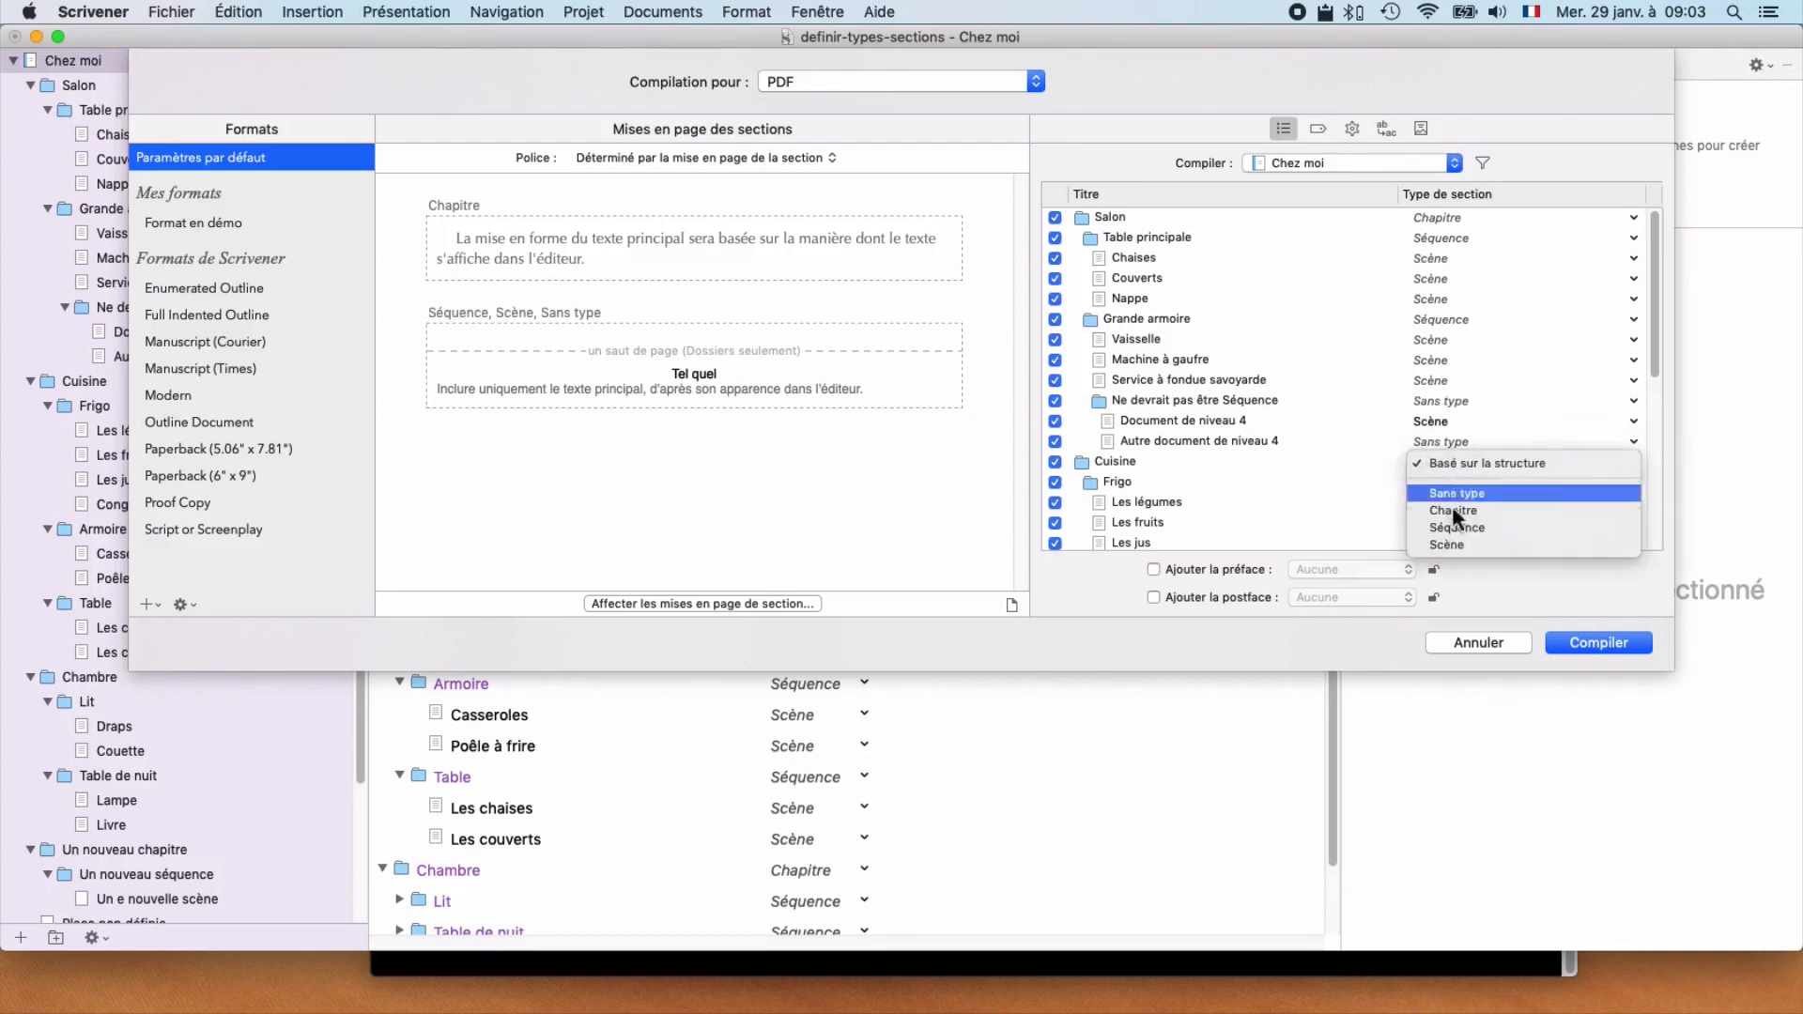
click(1451, 545)
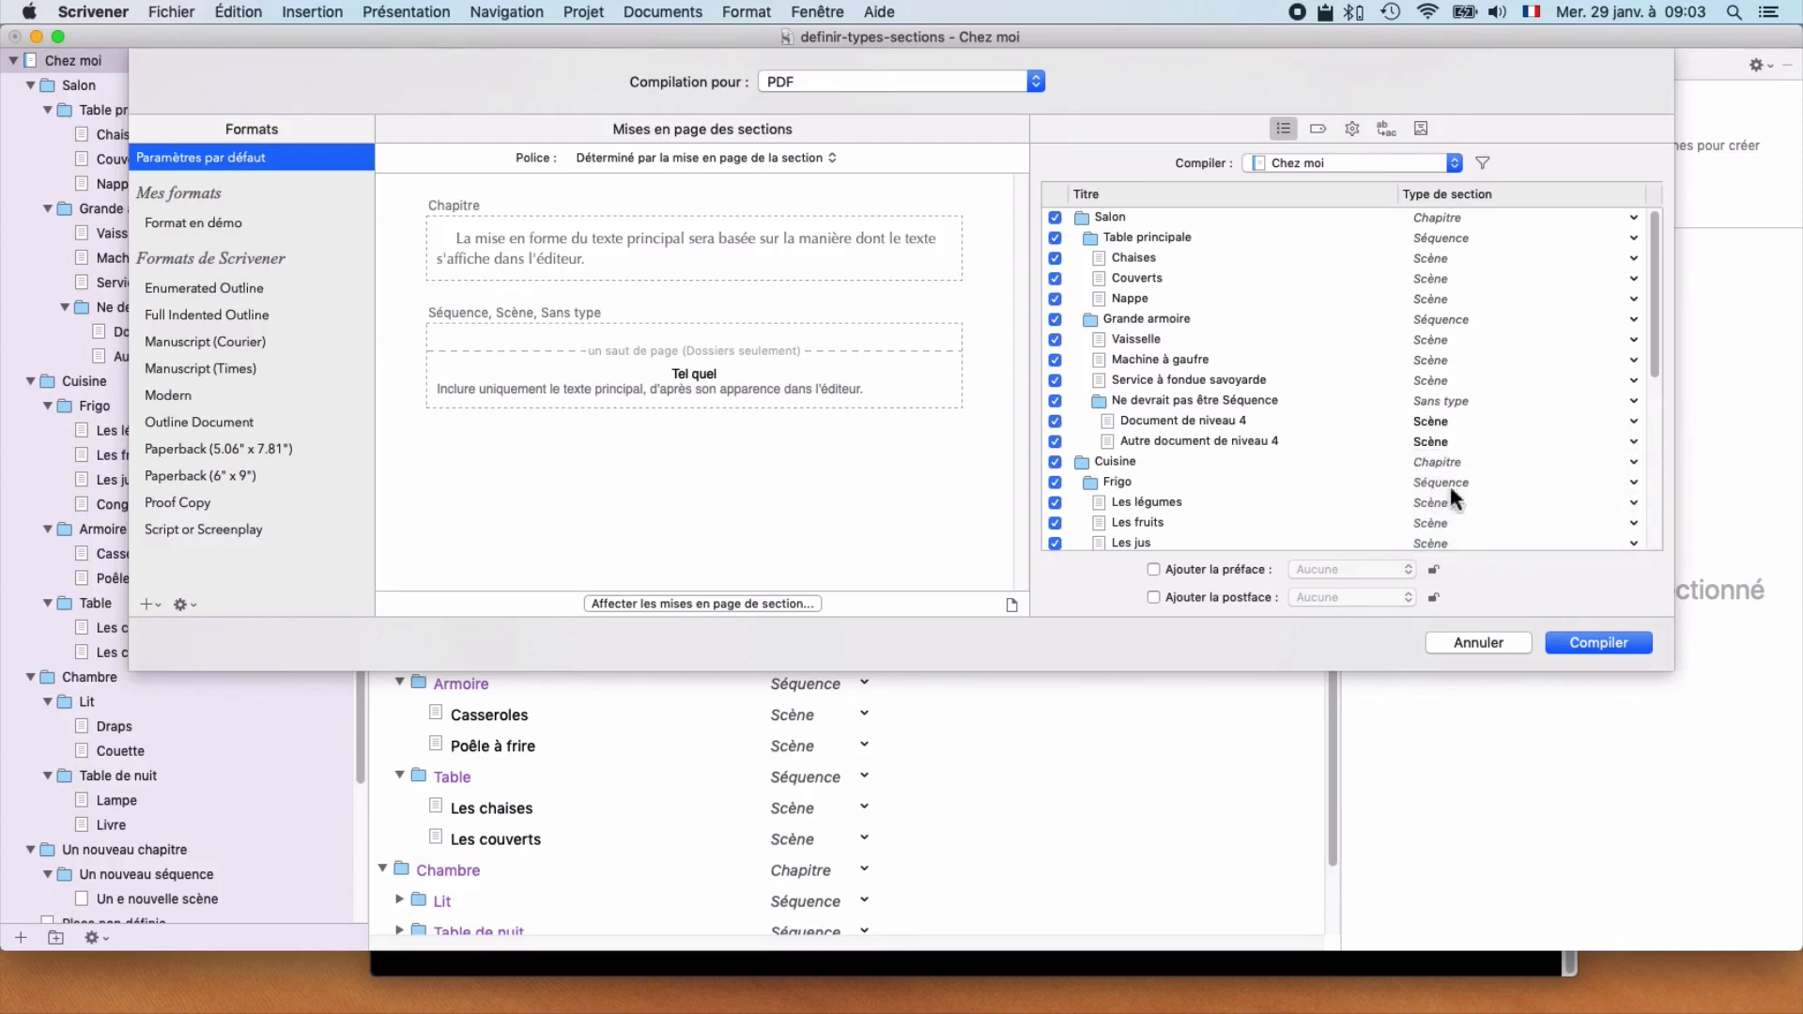
click(1478, 643)
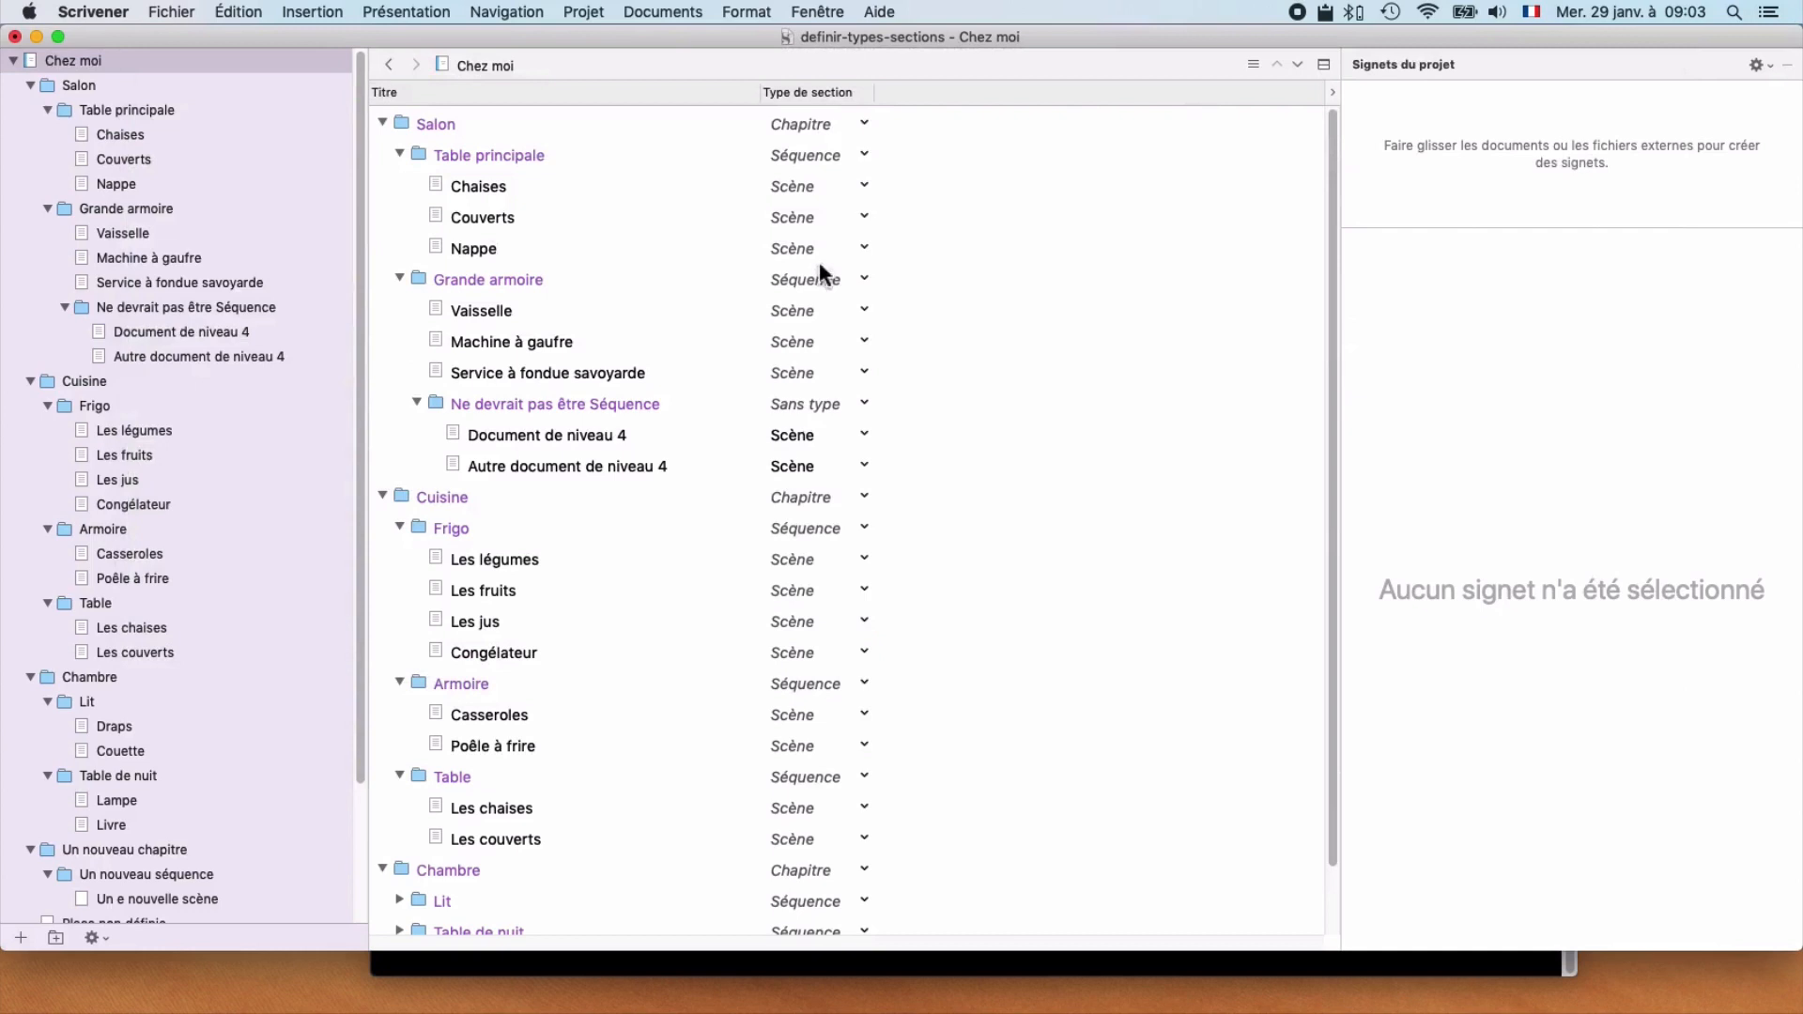
Step: Examine the default section types by structure in the project settings
click(575, 10)
click(607, 111)
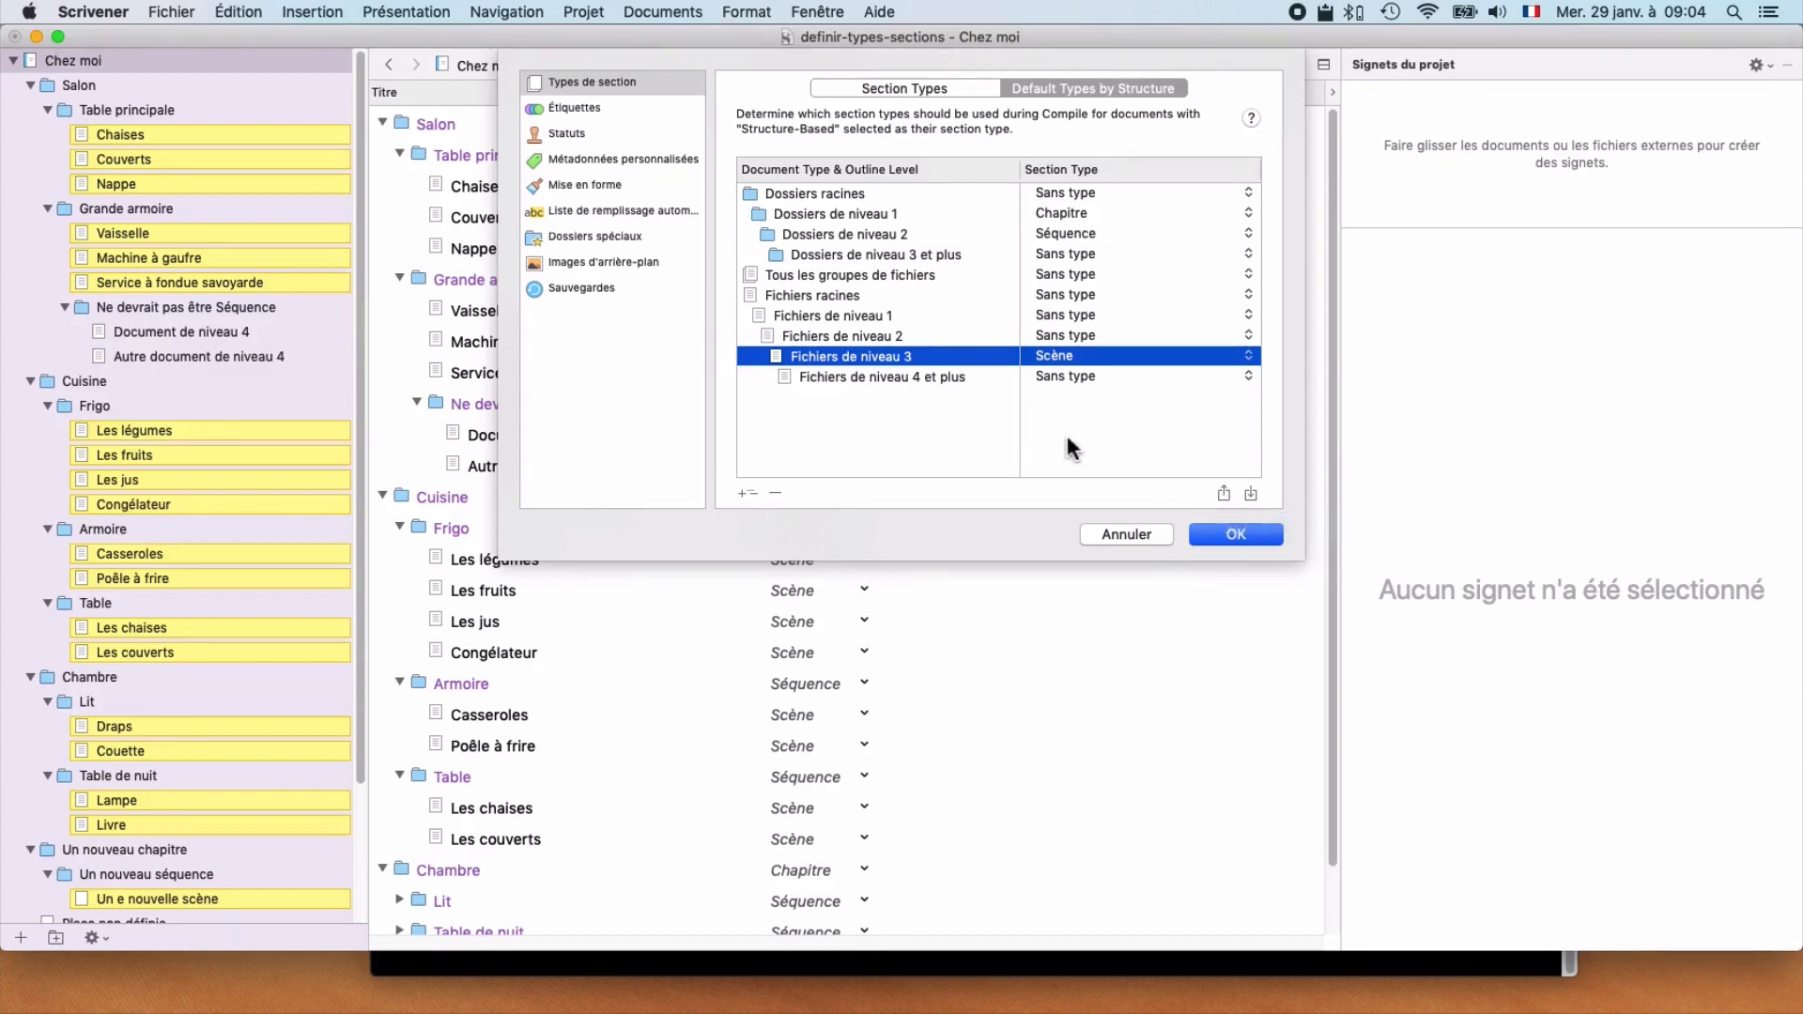
click(1237, 537)
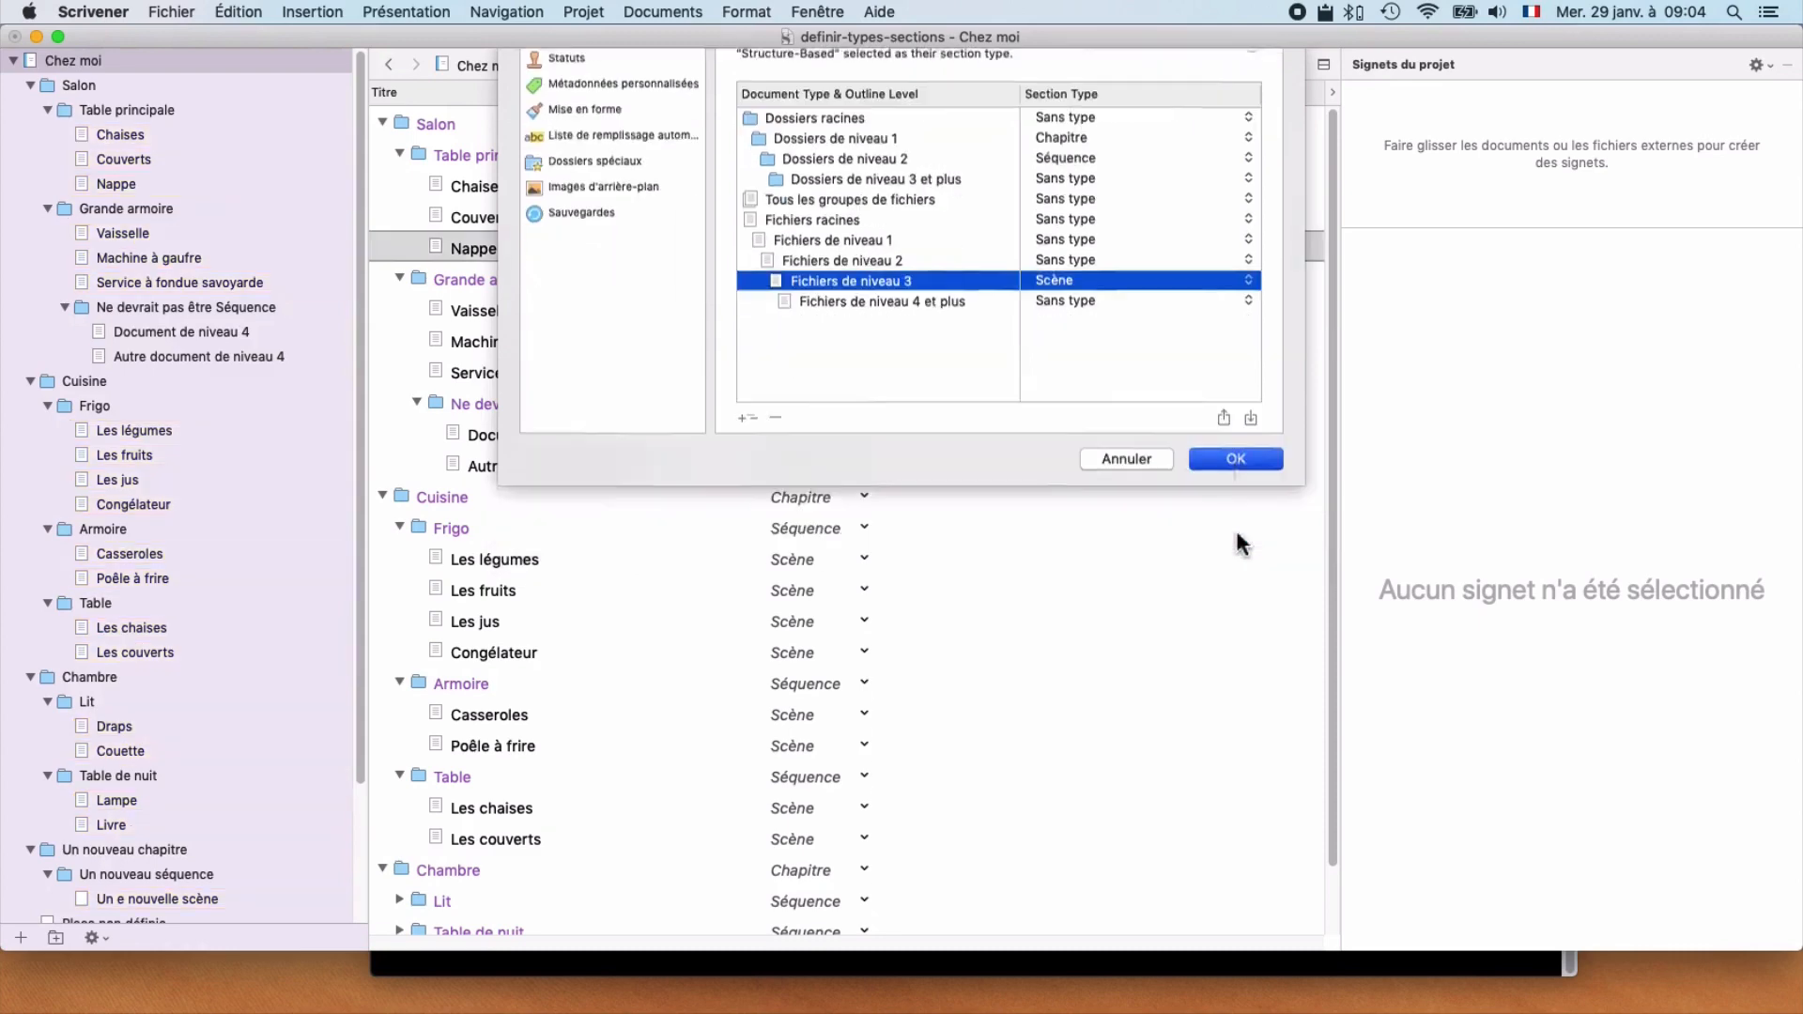
Step: Choose the Manuscript (Times) format for compiling and open its section layout assignment
key(super+alt+e)
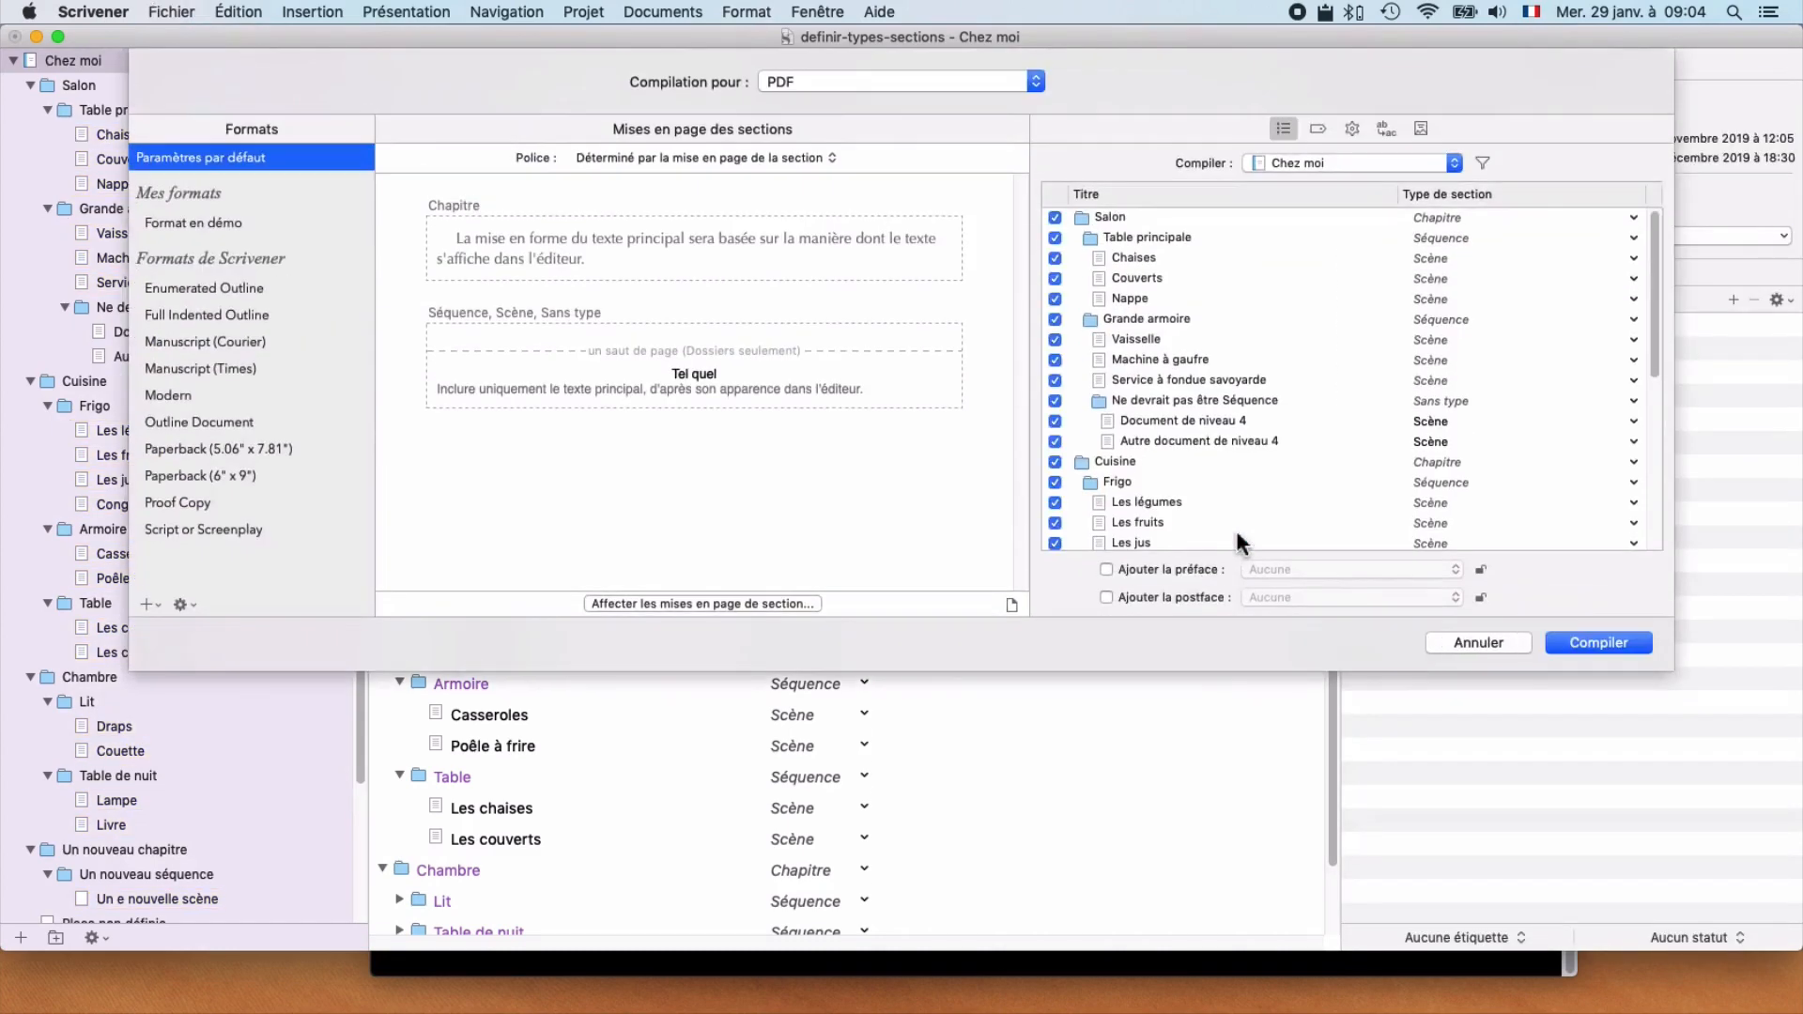
click(230, 368)
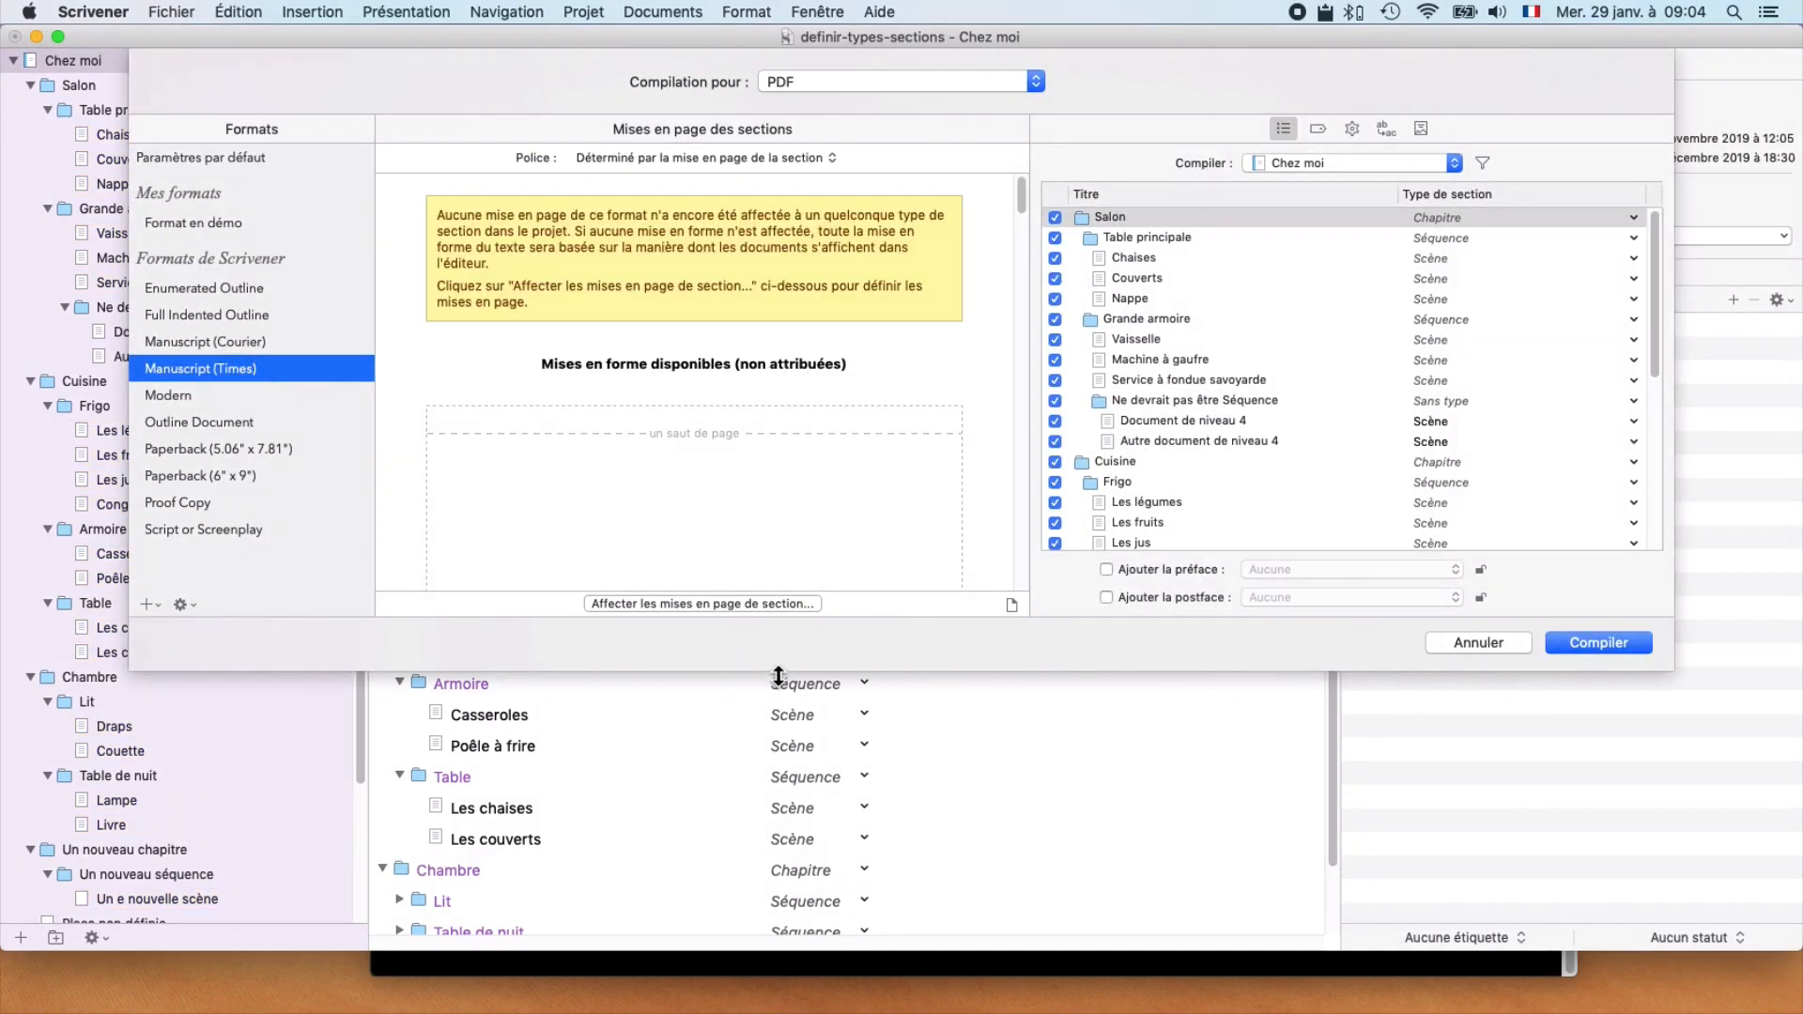
click(702, 604)
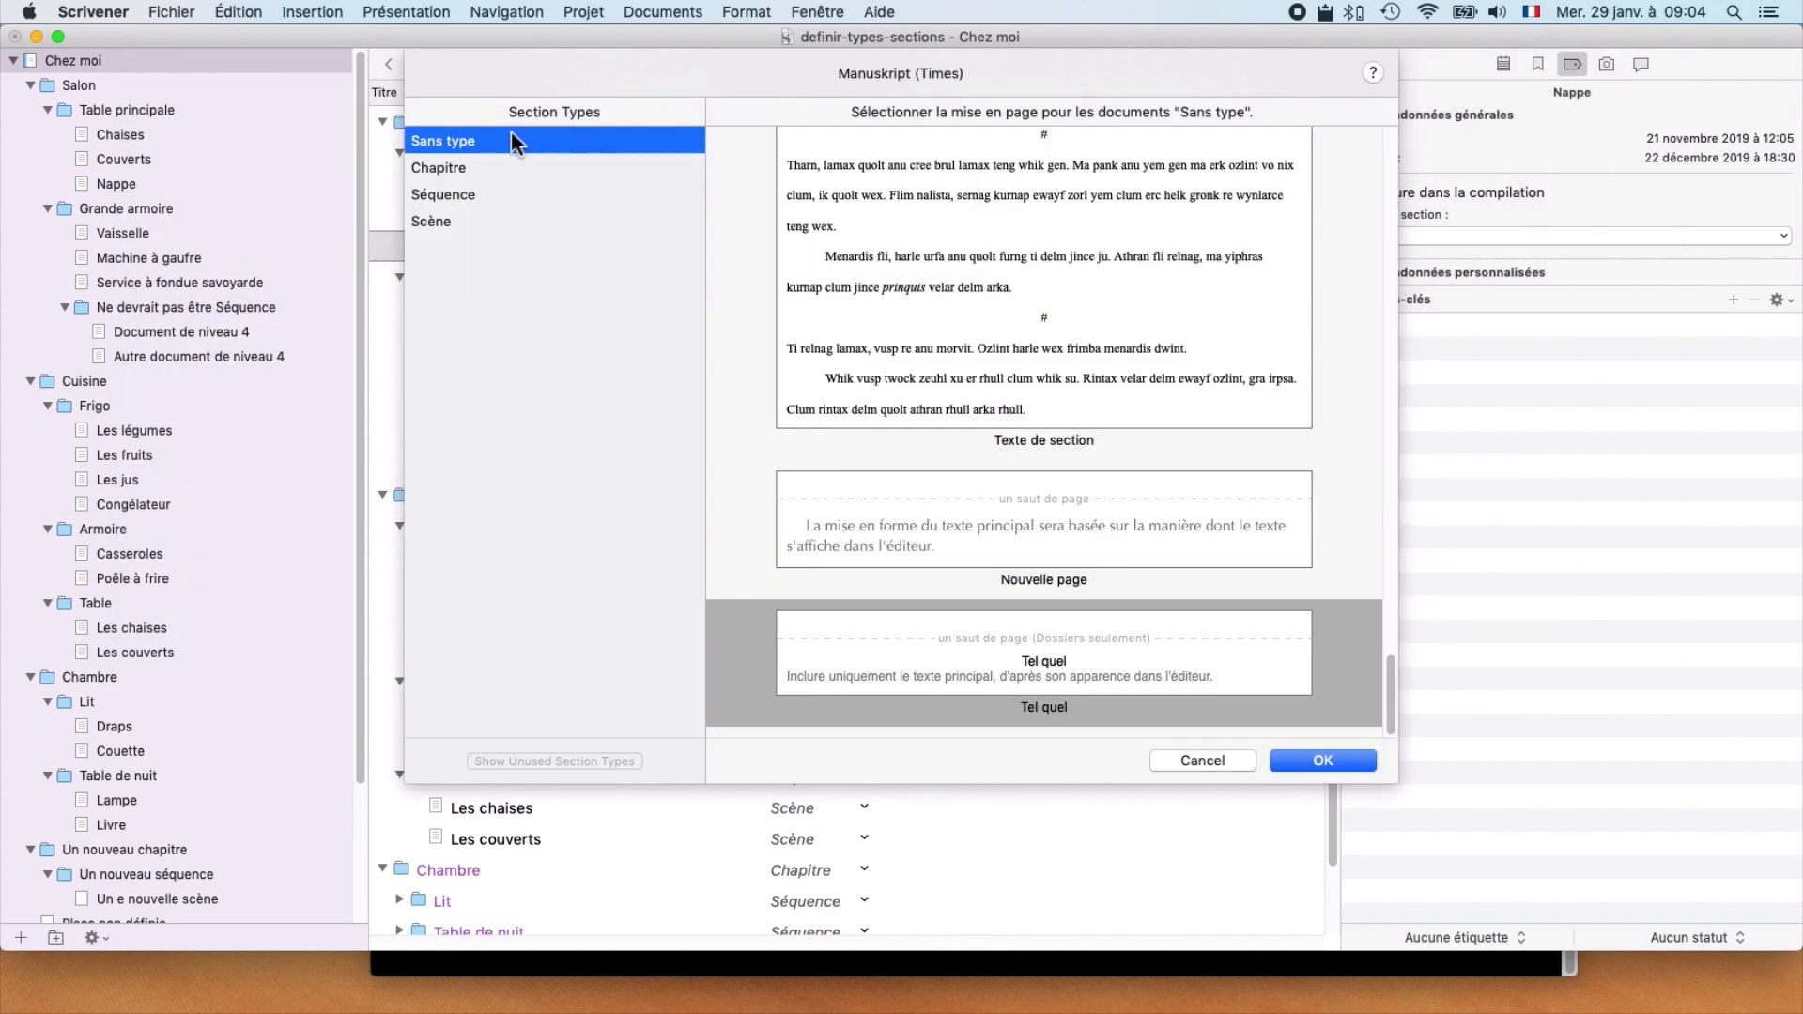
Step: Assign the En-tête layout to the Chapitre section type
click(512, 175)
scroll(1056, 434, up, 8)
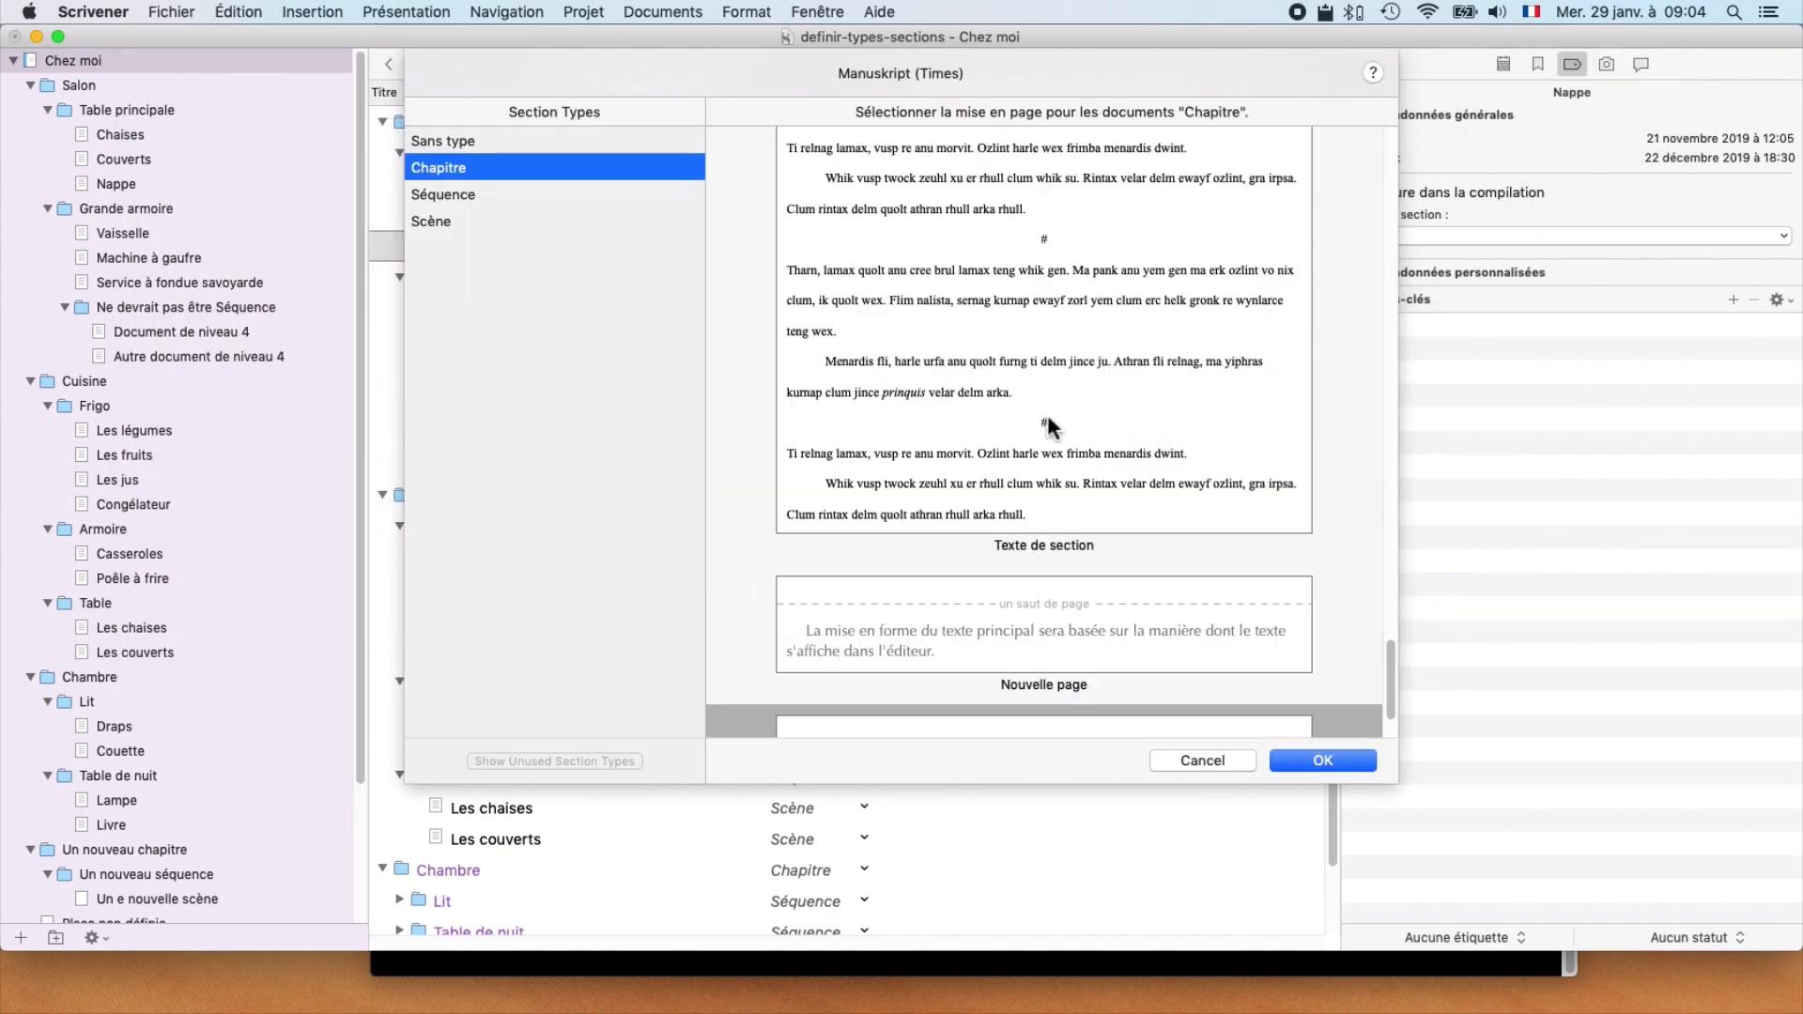
scroll(1046, 415, up, 10)
scroll(1047, 415, down, 3)
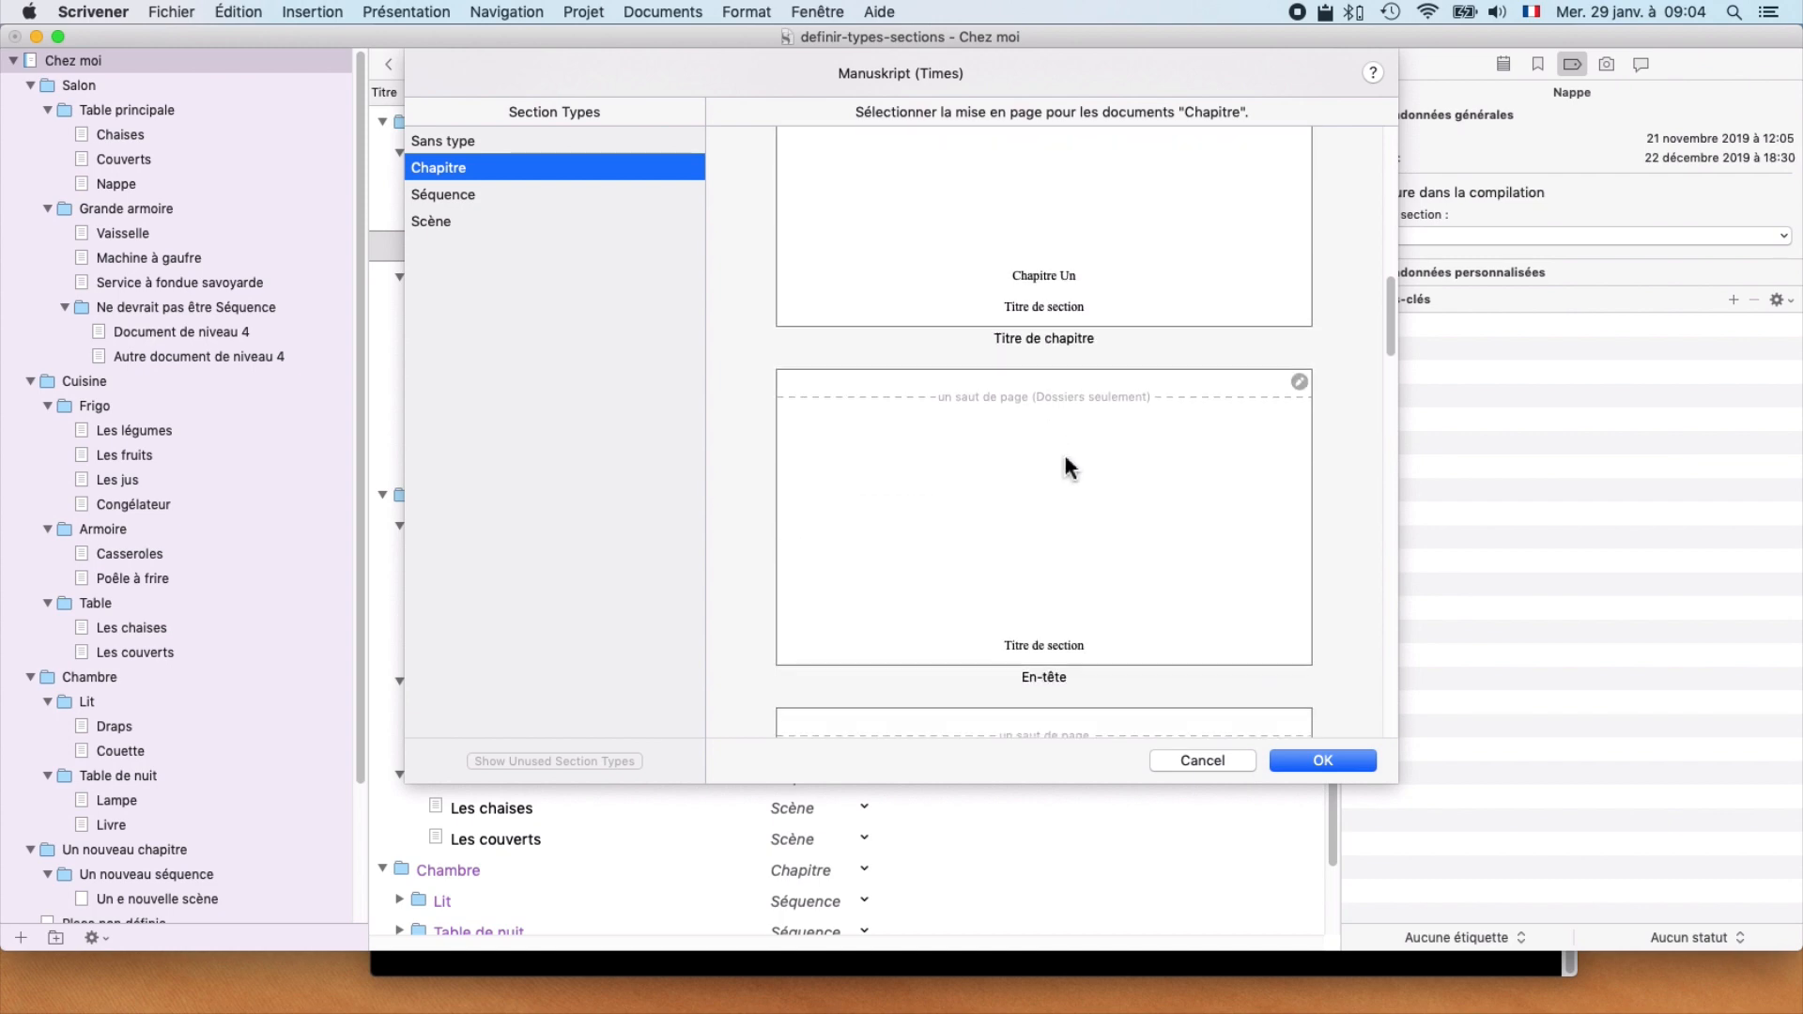
click(1064, 450)
Step: Assign a layout from the Manuscript (Times) format to the Séquence section type
click(503, 177)
click(507, 192)
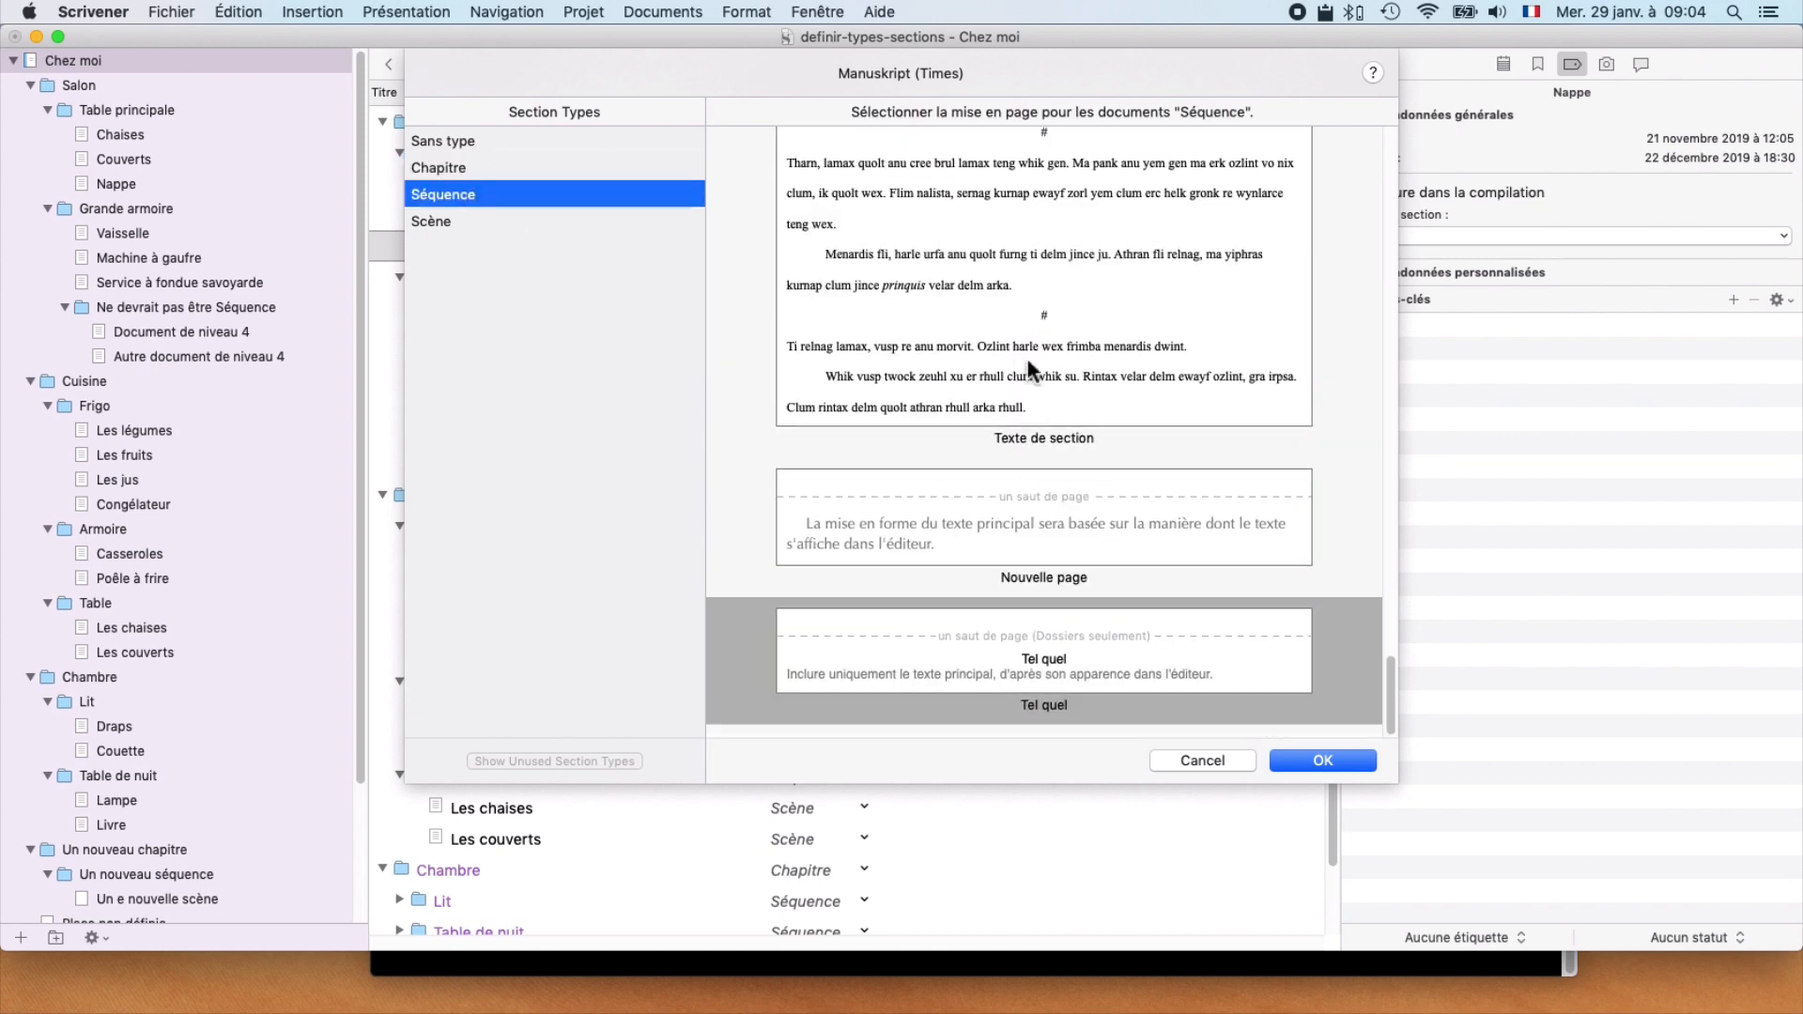
scroll(1028, 364, up, 8)
click(1033, 285)
Step: Choose the layout for the Scène section type
click(451, 226)
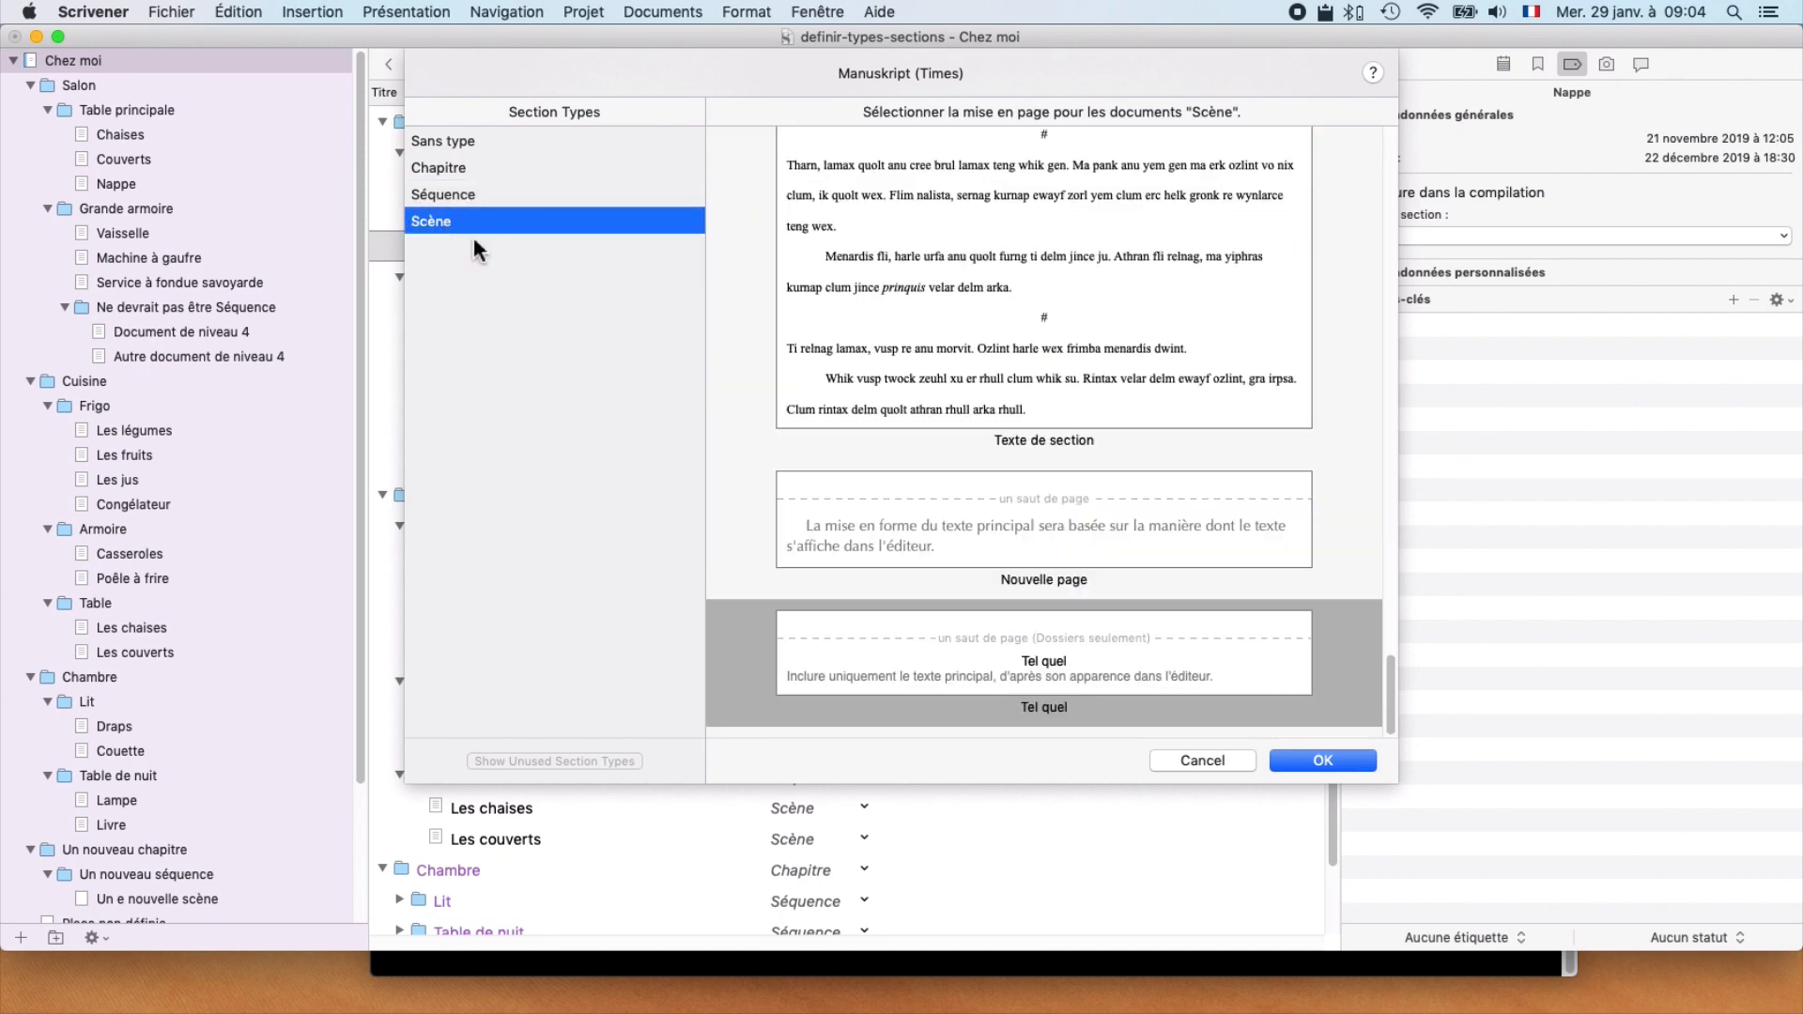